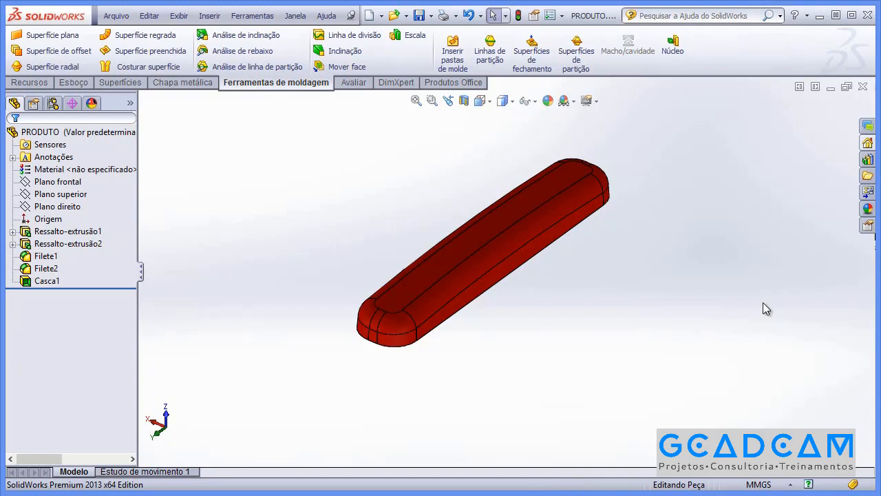
- Scale the part uniformly about its centroid by a factor of 1.015
{"action": "mouse_move", "coordinate": [543, 336]}
{"action": "middle_mouse_down"}
{"action": "mouse_move", "coordinate": [480, 181]}
{"action": "mouse_move", "coordinate": [404, 181]}
{"action": "mouse_move", "coordinate": [527, 223]}
{"action": "mouse_move", "coordinate": [527, 309]}
{"action": "mouse_move", "coordinate": [549, 326]}
{"action": "mouse_move", "coordinate": [560, 309]}
{"action": "mouse_move", "coordinate": [553, 327]}
{"action": "middle_mouse_up"}
{"action": "middle_click_drag", "start_coordinate": [395, 218], "coordinate": [395, 296]}
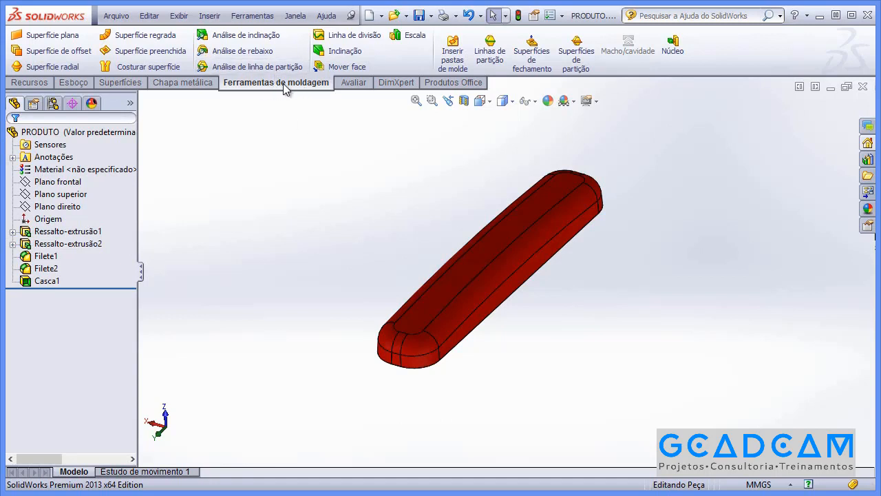
{"action": "left_click", "coordinate": [414, 37]}
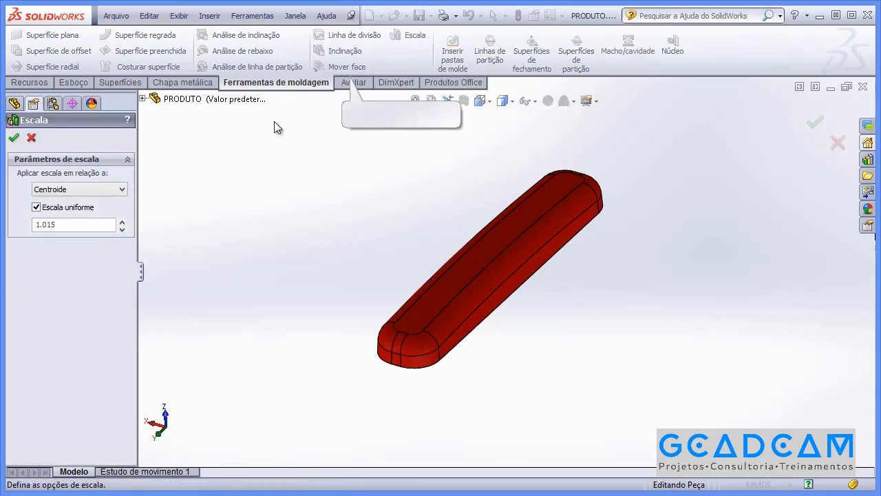
{"action": "left_click", "coordinate": [68, 226]}
{"action": "left_click_drag", "start_coordinate": [68, 226], "coordinate": [33, 228]}
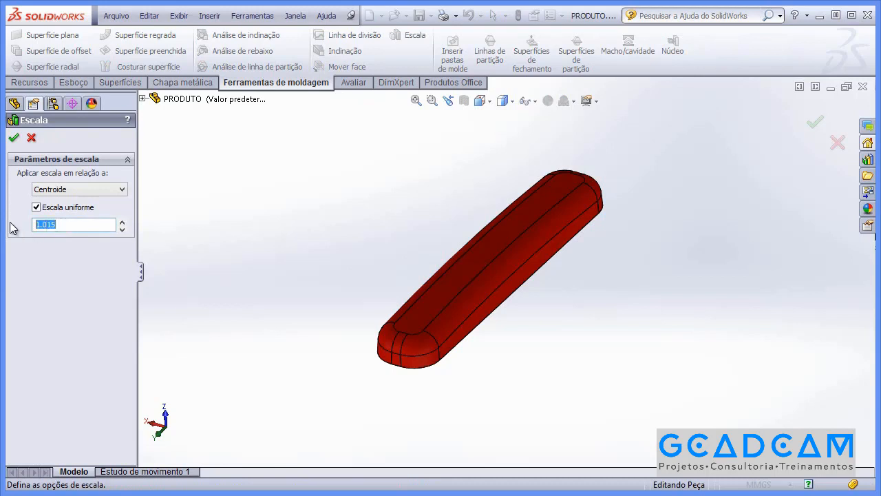
{"action": "type", "text": "1,015"}
{"action": "left_click", "coordinate": [235, 205]}
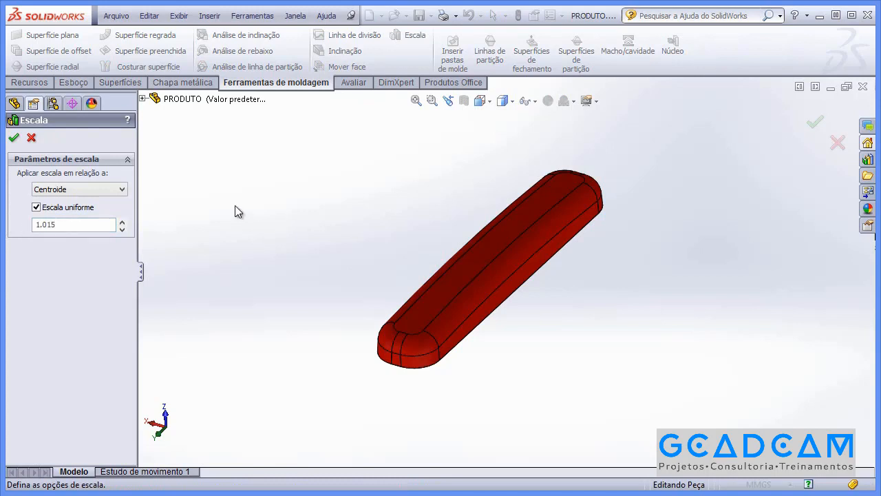
{"action": "left_click", "coordinate": [17, 139]}
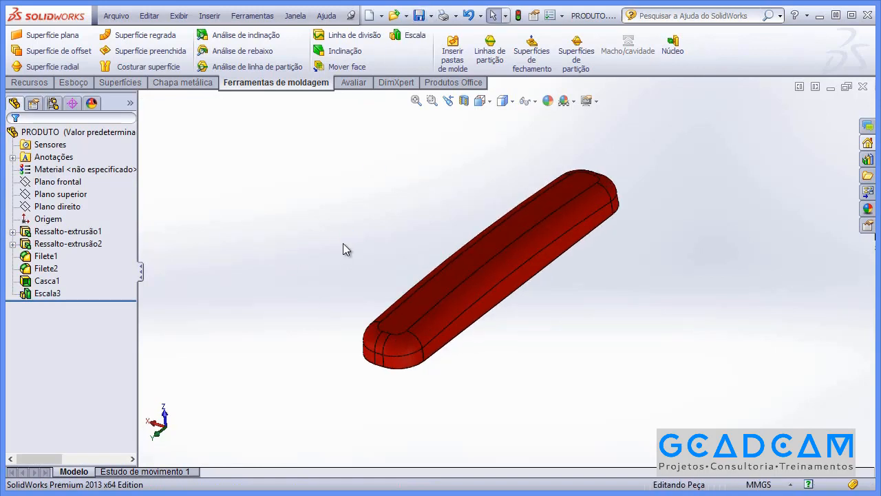
- Create a drawing from the part on a standard A0 (ISO) sheet with the sheet format displayed
{"action": "left_click", "coordinate": [382, 18]}
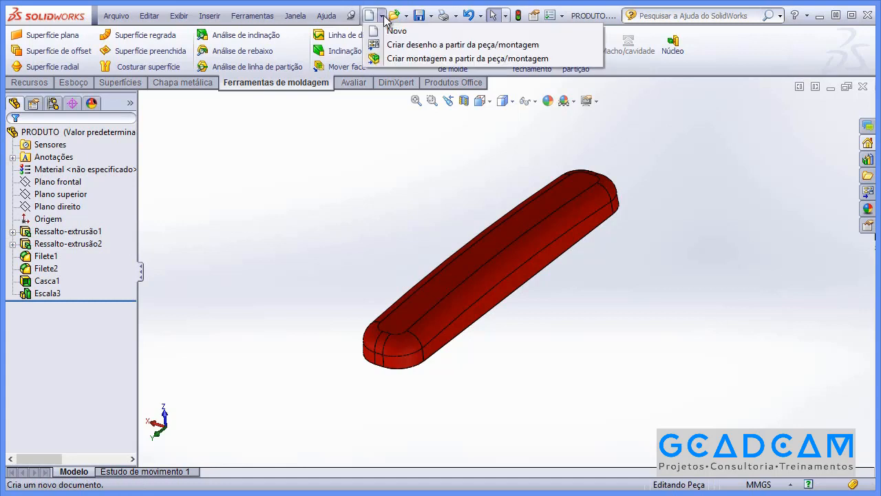
{"action": "left_click", "coordinate": [423, 47]}
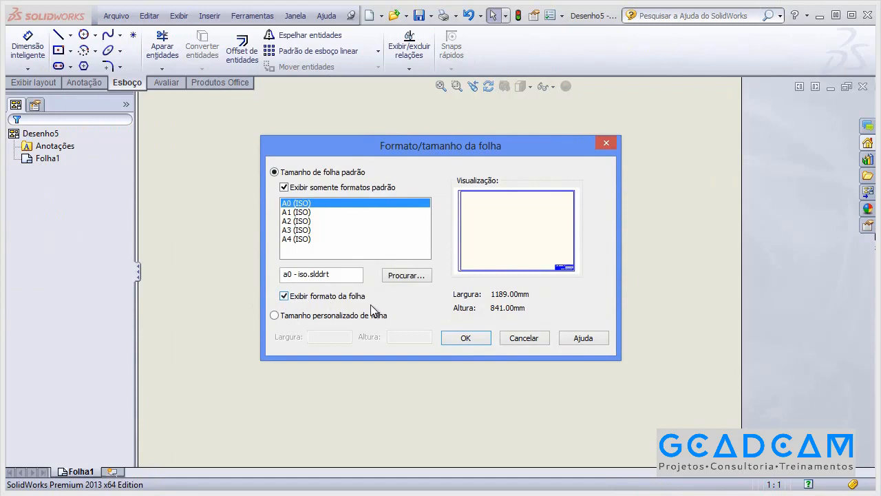
{"action": "left_click", "coordinate": [479, 338]}
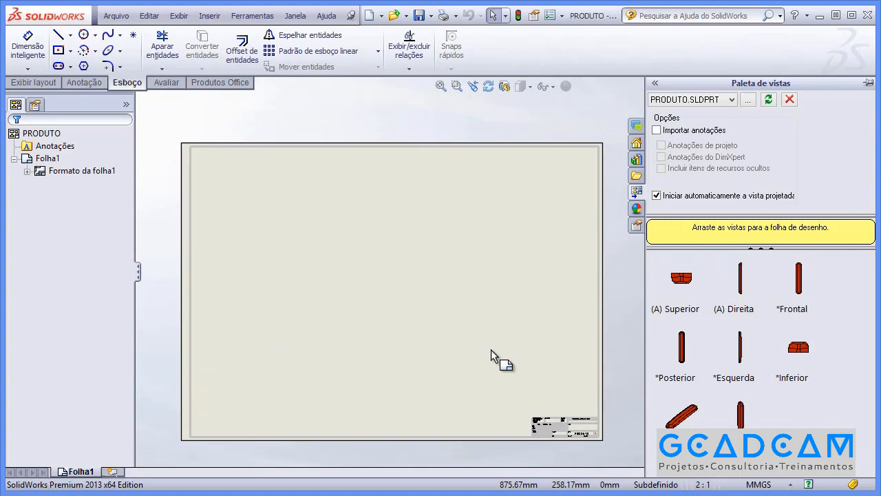
- Place only the part's front view (*Frontal) near the middle of the sheet
{"action": "left_click", "coordinate": [800, 288]}
{"action": "mouse_move", "coordinate": [801, 288]}
{"action": "left_mouse_down"}
{"action": "mouse_move", "coordinate": [792, 302]}
{"action": "mouse_move", "coordinate": [671, 311]}
{"action": "mouse_move", "coordinate": [371, 309]}
{"action": "left_mouse_up"}
{"action": "key", "text": "Escape"}
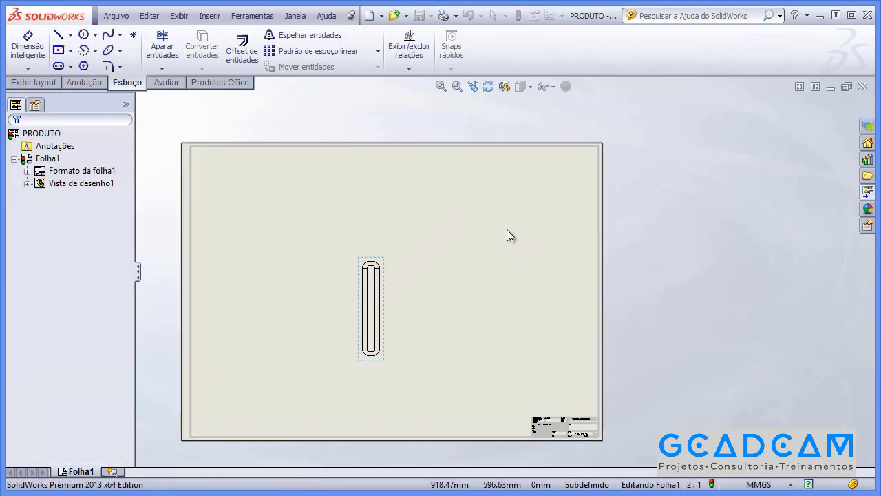
- Set the front view to a custom scale of 1:1
{"action": "middle_click_drag", "start_coordinate": [315, 319], "coordinate": [383, 280]}
{"action": "scroll", "coordinate": [457, 288], "scroll_direction": "down", "scroll_amount": 2}
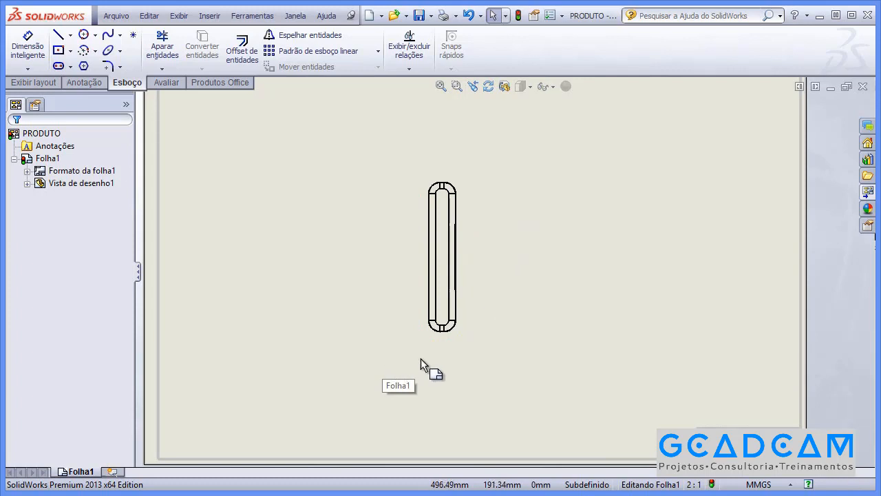
{"action": "left_click", "coordinate": [424, 338]}
{"action": "left_click_drag", "start_coordinate": [128, 260], "coordinate": [130, 379]}
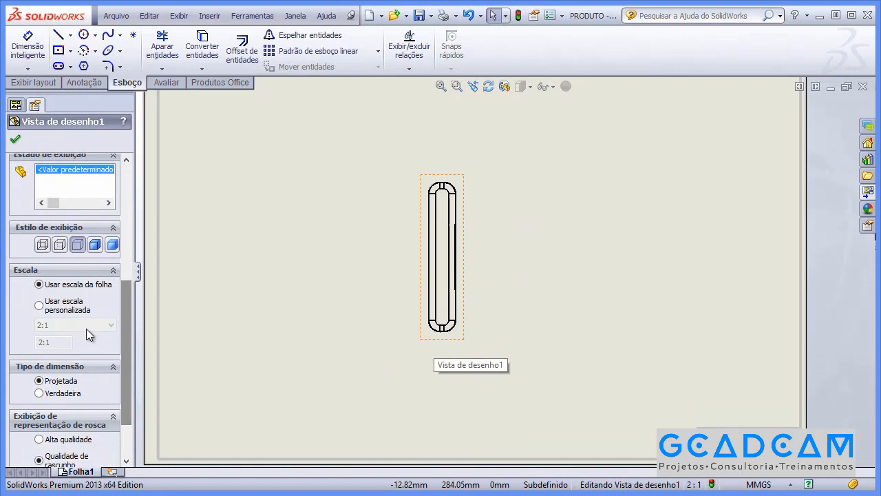
{"action": "left_click", "coordinate": [41, 309]}
{"action": "left_click", "coordinate": [62, 324]}
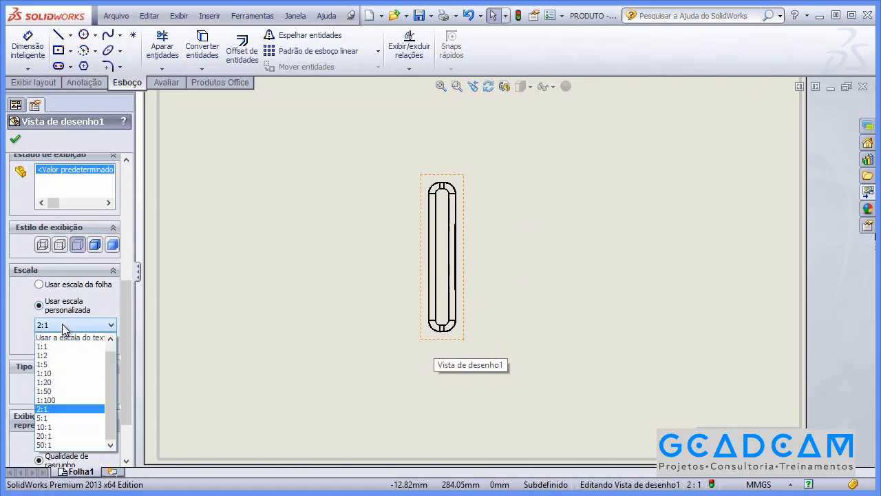
{"action": "left_click", "coordinate": [62, 348]}
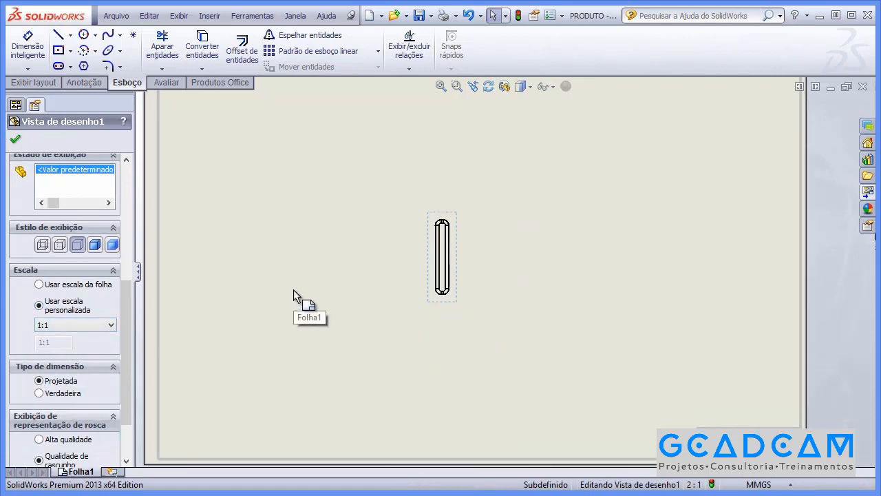
{"action": "left_click", "coordinate": [293, 289]}
- Create a section view with a horizontal cutting line across the middle of the front view and place it well above that view
{"action": "scroll", "coordinate": [468, 253], "scroll_direction": "up", "scroll_amount": 3}
{"action": "scroll", "coordinate": [468, 257], "scroll_direction": "down", "scroll_amount": 3}
{"action": "mouse_move", "coordinate": [511, 288]}
{"action": "middle_mouse_down"}
{"action": "mouse_move", "coordinate": [442, 315]}
{"action": "mouse_move", "coordinate": [452, 338]}
{"action": "middle_mouse_up"}
{"action": "scroll", "coordinate": [459, 307], "scroll_direction": "up", "scroll_amount": 3}
{"action": "scroll", "coordinate": [459, 307], "scroll_direction": "down", "scroll_amount": 5}
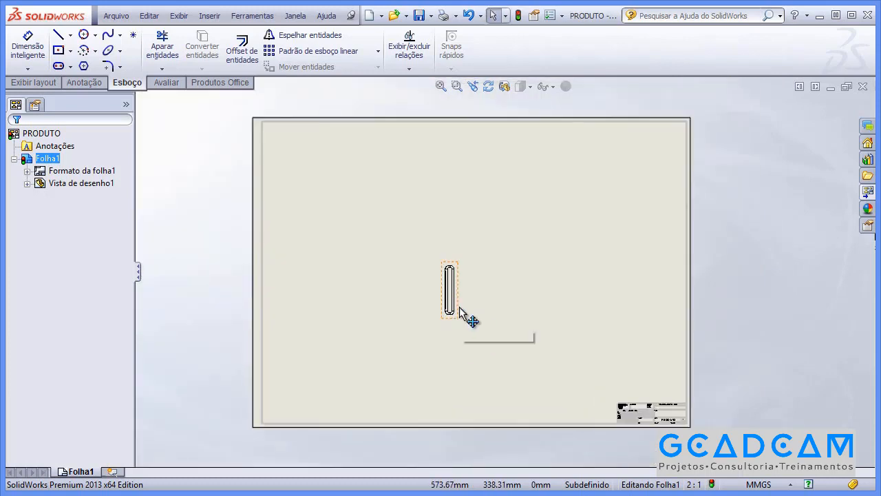
{"action": "scroll", "coordinate": [475, 289], "scroll_direction": "down", "scroll_amount": 1}
{"action": "middle_click_drag", "start_coordinate": [499, 286], "coordinate": [457, 363]}
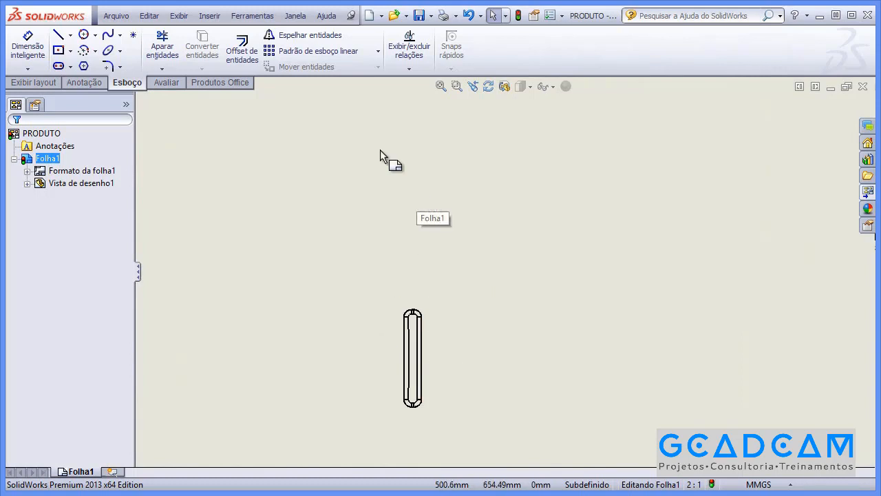
{"action": "left_click", "coordinate": [34, 83]}
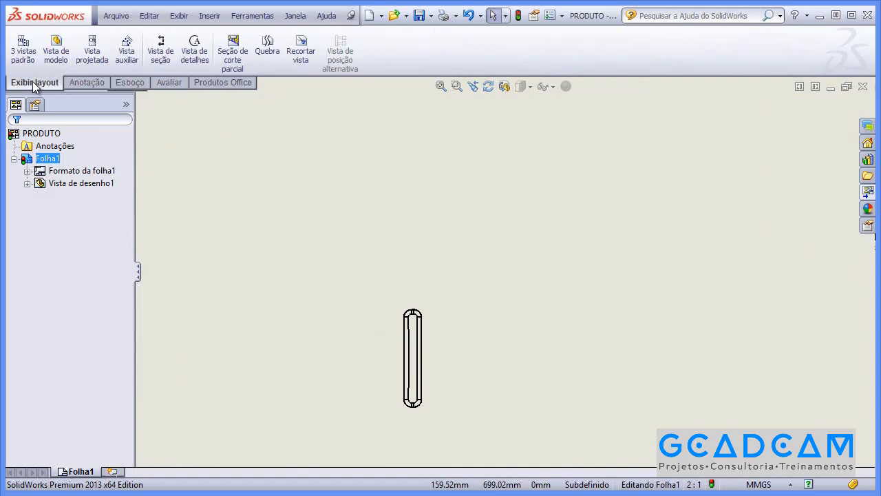
{"action": "left_click", "coordinate": [160, 57]}
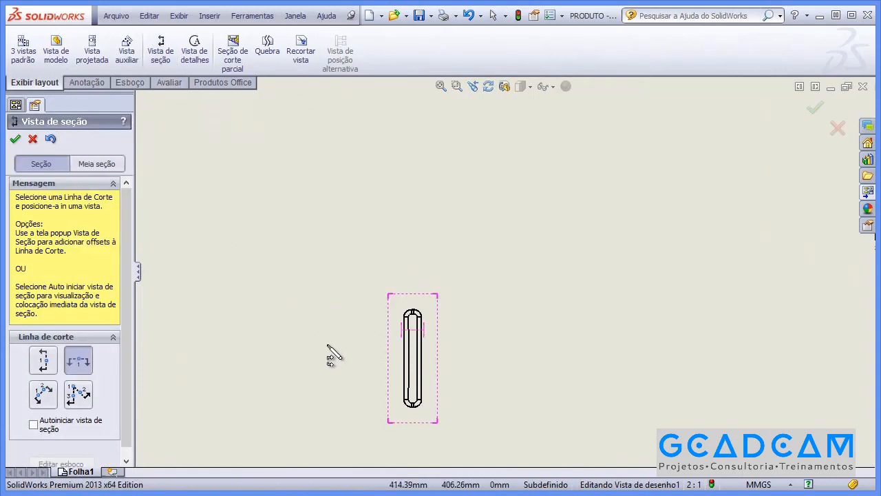
{"action": "scroll", "coordinate": [451, 302], "scroll_direction": "down", "scroll_amount": 5}
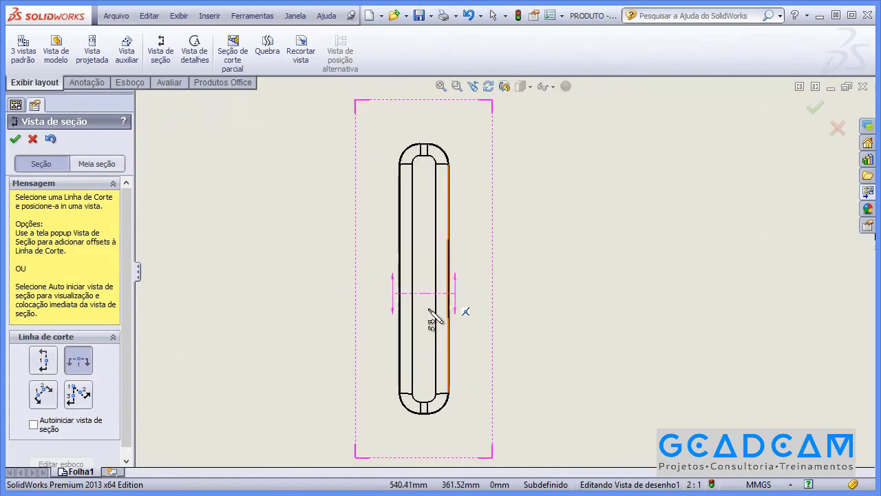
{"action": "left_click", "coordinate": [400, 278]}
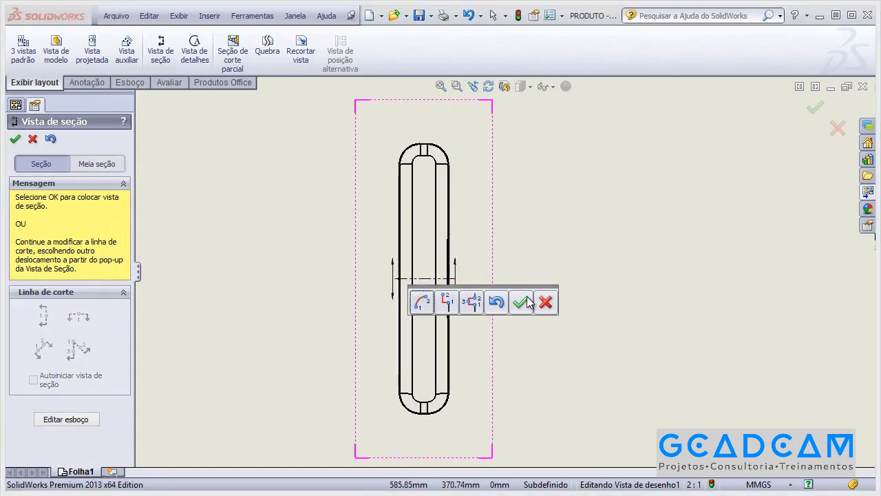
{"action": "left_click", "coordinate": [526, 306]}
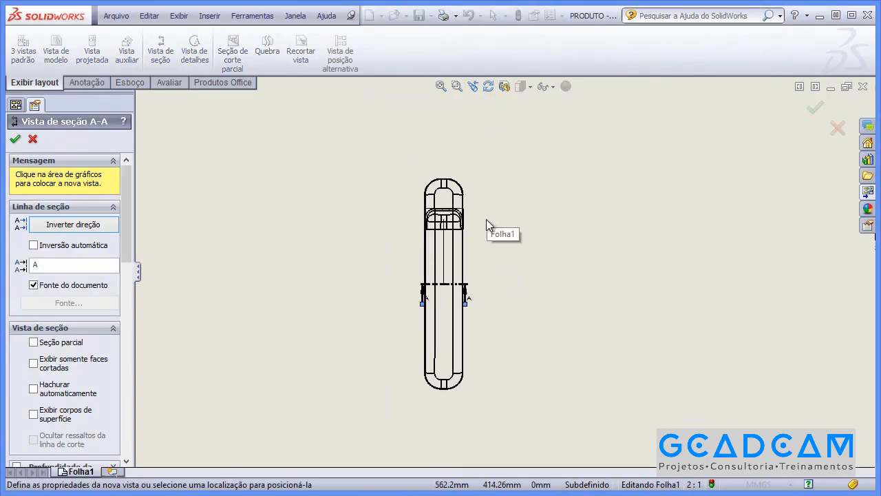
{"action": "middle_click_drag", "start_coordinate": [481, 245], "coordinate": [468, 305]}
{"action": "middle_click_drag", "start_coordinate": [481, 192], "coordinate": [468, 225]}
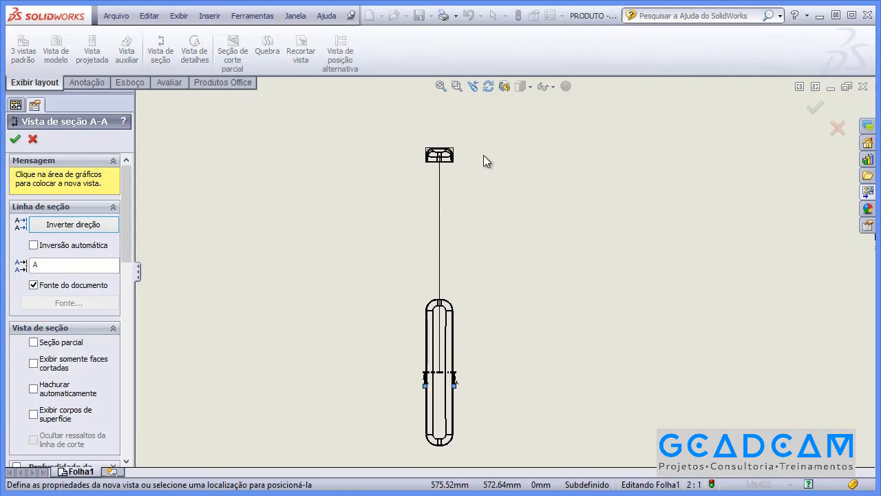
{"action": "left_click", "coordinate": [484, 157]}
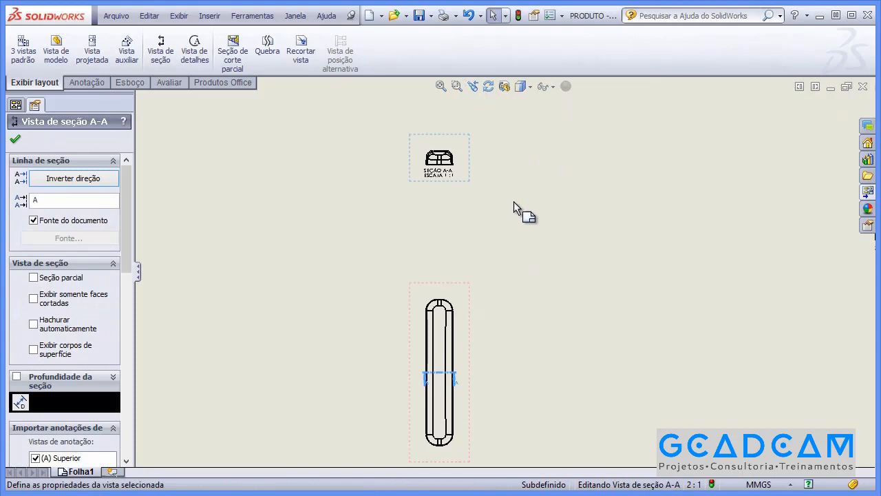
{"action": "scroll", "coordinate": [372, 275], "scroll_direction": "up", "scroll_amount": 3}
{"action": "scroll", "coordinate": [487, 303], "scroll_direction": "up", "scroll_amount": 5}
{"action": "mouse_move", "coordinate": [564, 299]}
{"action": "middle_mouse_down"}
{"action": "mouse_move", "coordinate": [517, 308]}
{"action": "mouse_move", "coordinate": [541, 317]}
{"action": "middle_mouse_up"}
{"action": "left_click", "coordinate": [526, 271]}
- Sketch a vertical centerline through the front view from the midpoint of its upper outer edge to the midpoint of its lower outer edge
{"action": "scroll", "coordinate": [485, 310], "scroll_direction": "down", "scroll_amount": 3}
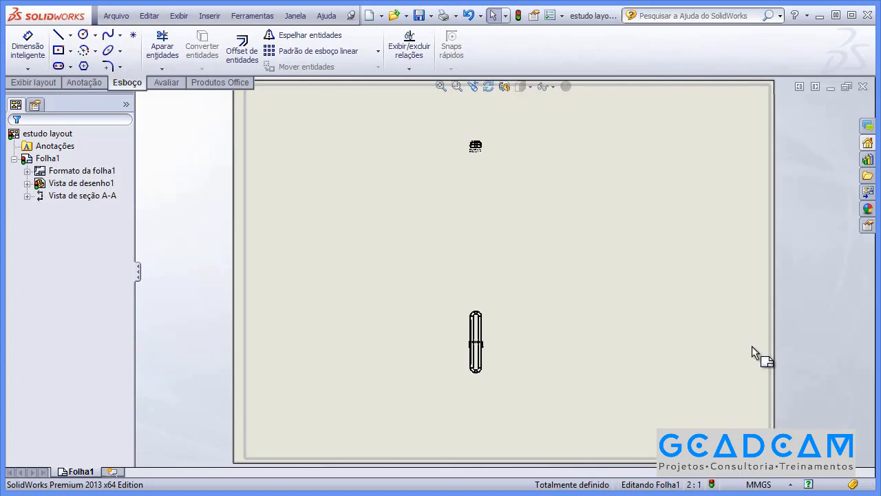
{"action": "middle_click_drag", "start_coordinate": [549, 375], "coordinate": [509, 344], "text": "shift"}
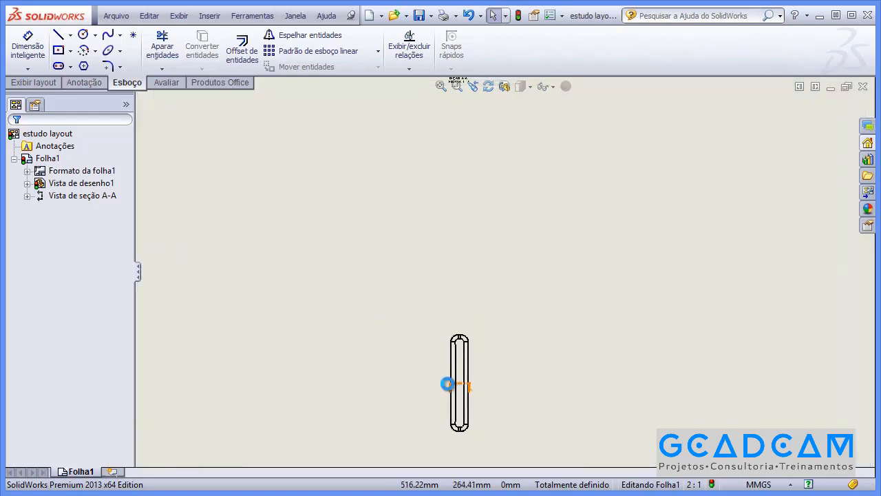
{"action": "mouse_move", "coordinate": [486, 374]}
{"action": "middle_mouse_down", "text": "shift"}
{"action": "mouse_move", "coordinate": [496, 309]}
{"action": "mouse_move", "coordinate": [407, 301]}
{"action": "middle_mouse_up", "text": "shift"}
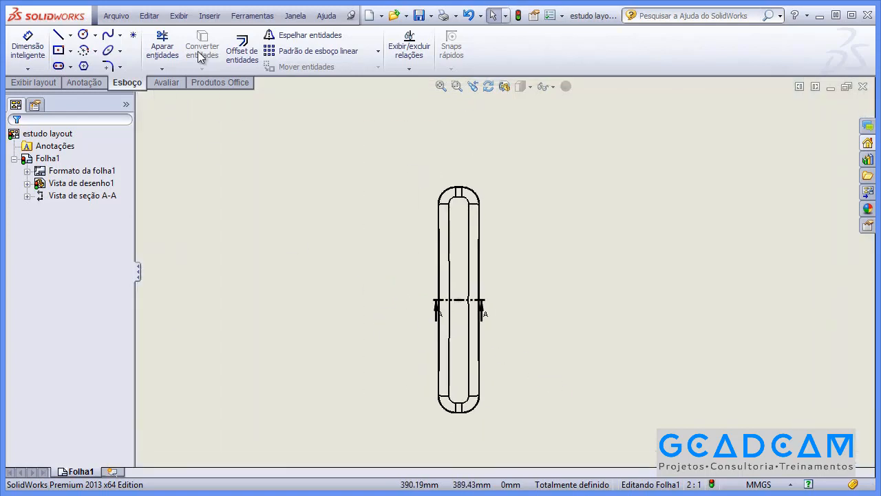
{"action": "left_click", "coordinate": [70, 35]}
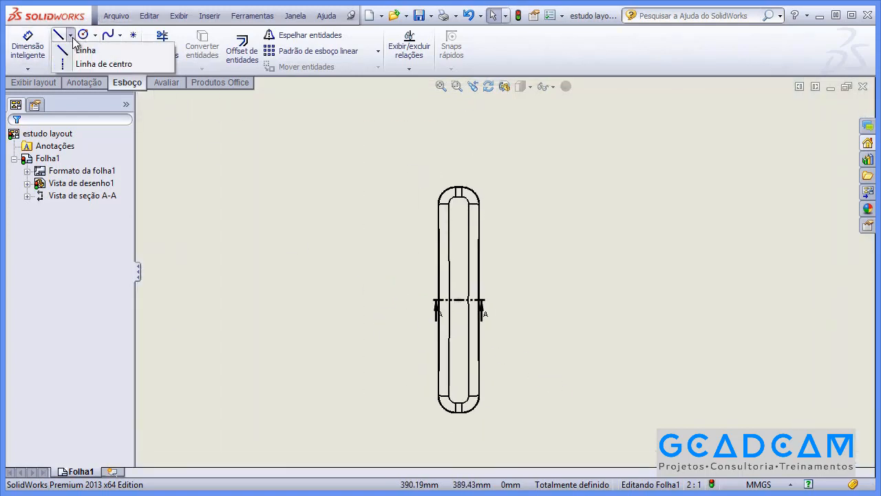
{"action": "left_click", "coordinate": [110, 63]}
{"action": "middle_click_drag", "start_coordinate": [422, 238], "coordinate": [403, 211], "text": "shift"}
{"action": "scroll", "coordinate": [528, 197], "scroll_direction": "down", "scroll_amount": 10}
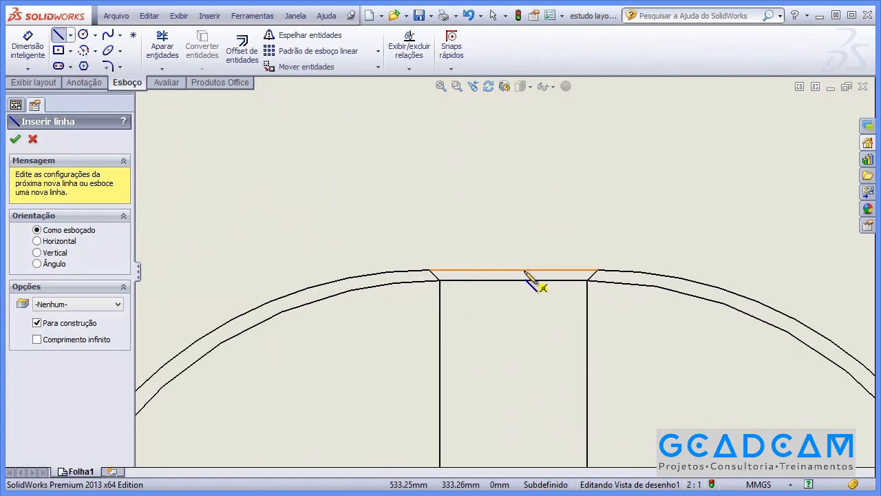
{"action": "left_click", "coordinate": [513, 270]}
{"action": "scroll", "coordinate": [674, 135], "scroll_direction": "up", "scroll_amount": 10}
{"action": "middle_click_drag", "start_coordinate": [511, 384], "coordinate": [536, 126]}
{"action": "middle_click_drag", "start_coordinate": [541, 356], "coordinate": [558, 222], "text": "shift"}
{"action": "middle_click_drag", "start_coordinate": [538, 288], "coordinate": [371, 393]}
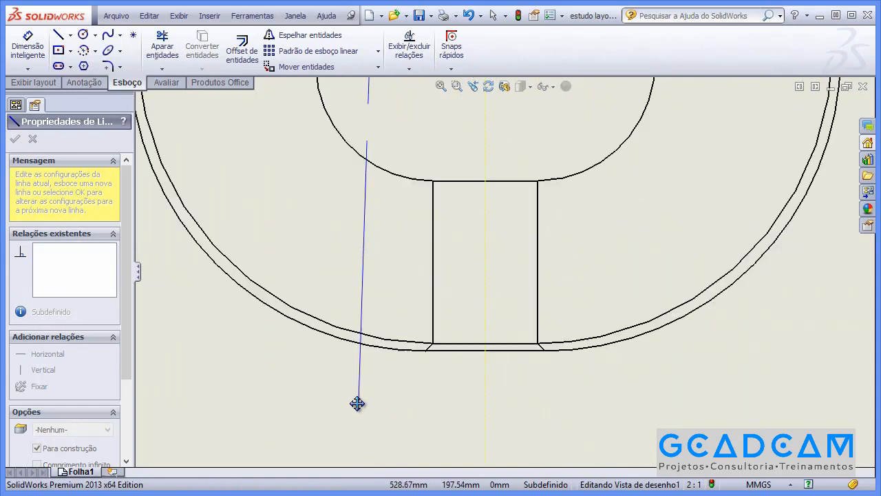
{"action": "left_click", "coordinate": [483, 353]}
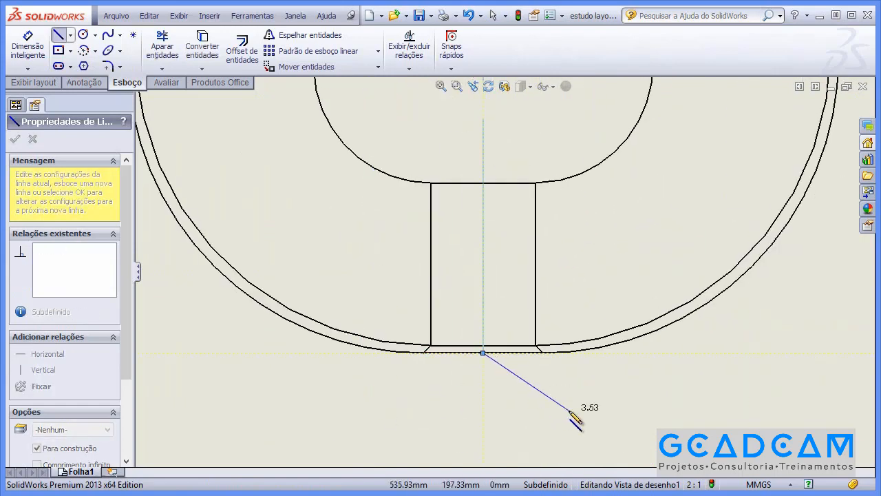
{"action": "key", "text": "Escape"}
{"action": "scroll", "coordinate": [427, 309], "scroll_direction": "up", "scroll_amount": 10}
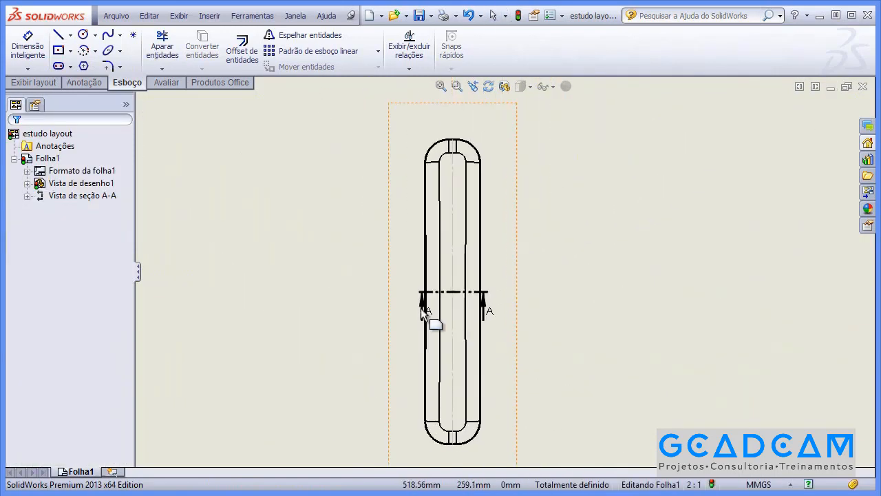
- Sketch a center rectangle around the product outline, centered where the vertical centerline meets the section line
{"action": "left_click", "coordinate": [71, 52]}
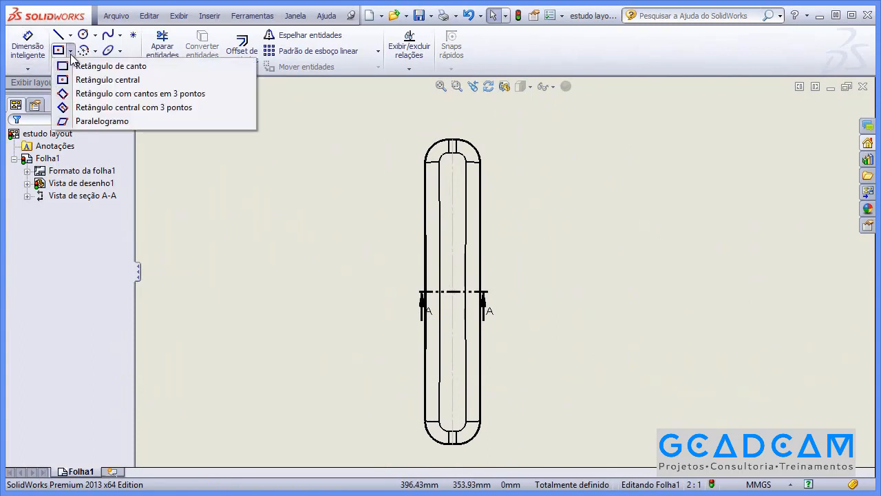
{"action": "left_click", "coordinate": [90, 80]}
{"action": "scroll", "coordinate": [454, 337], "scroll_direction": "down", "scroll_amount": 3}
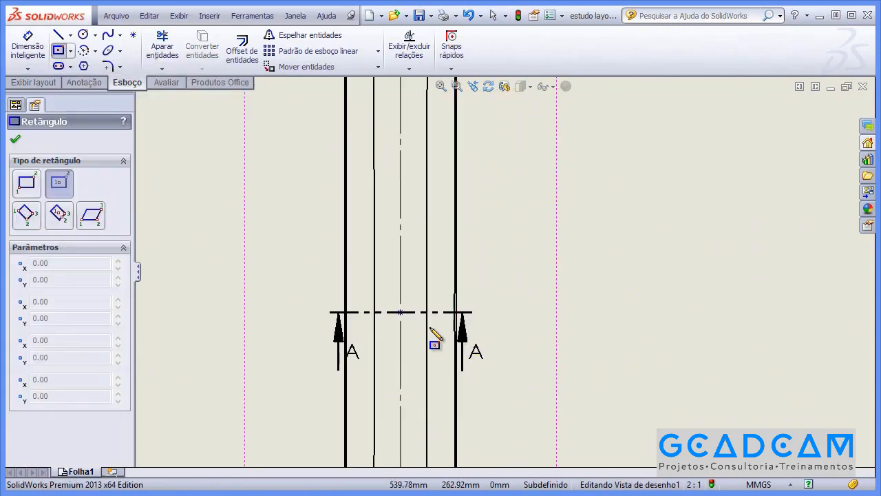
{"action": "left_click", "coordinate": [401, 312]}
{"action": "left_click", "coordinate": [467, 236]}
{"action": "scroll", "coordinate": [472, 268], "scroll_direction": "up", "scroll_amount": 1}
{"action": "scroll", "coordinate": [472, 269], "scroll_direction": "up", "scroll_amount": 3}
{"action": "left_click_drag", "start_coordinate": [498, 222], "coordinate": [502, 151]}
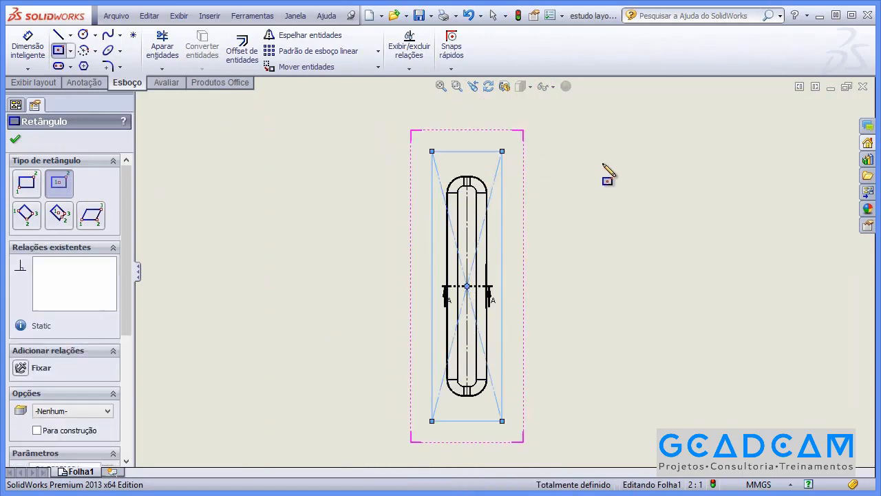
{"action": "key", "text": "Escape"}
- Dimension the height of the rectangle around the product as 156 mm
{"action": "left_click", "coordinate": [28, 45]}
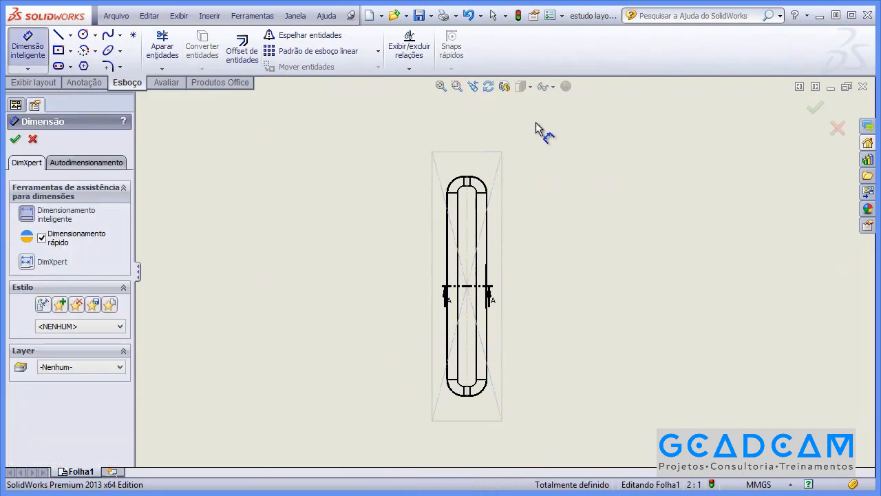
{"action": "scroll", "coordinate": [524, 130], "scroll_direction": "down", "scroll_amount": 1}
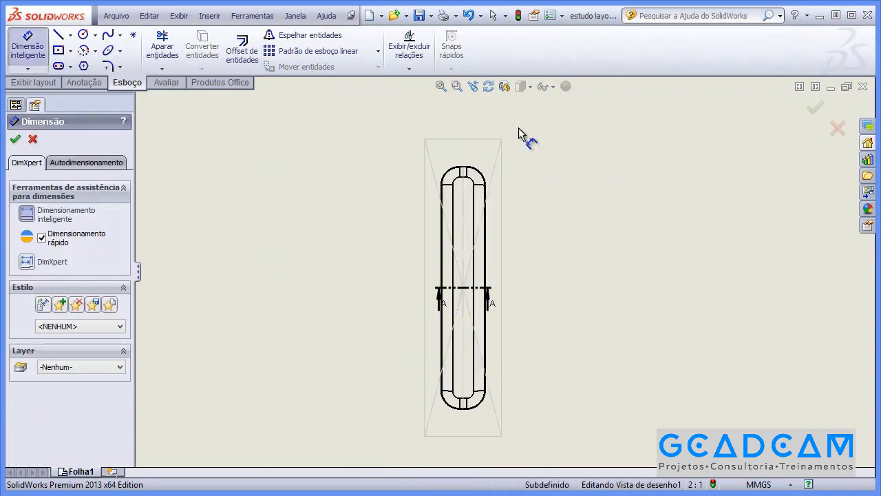
{"action": "left_click", "coordinate": [502, 199]}
{"action": "left_click", "coordinate": [546, 289]}
{"action": "type", "text": "156"}
{"action": "key", "text": "Return"}
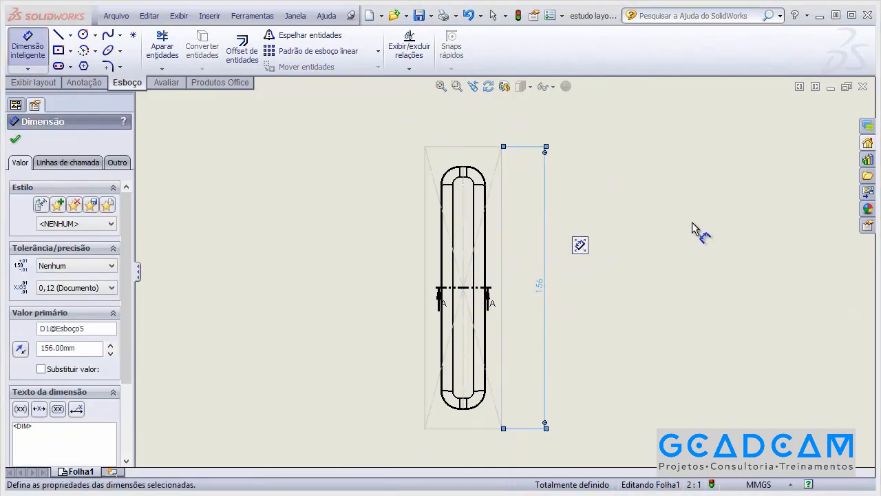
- Set the width of the rectangle around the product to 48 mm and move the 156 mm dimension to its left side
{"action": "left_click", "coordinate": [474, 147]}
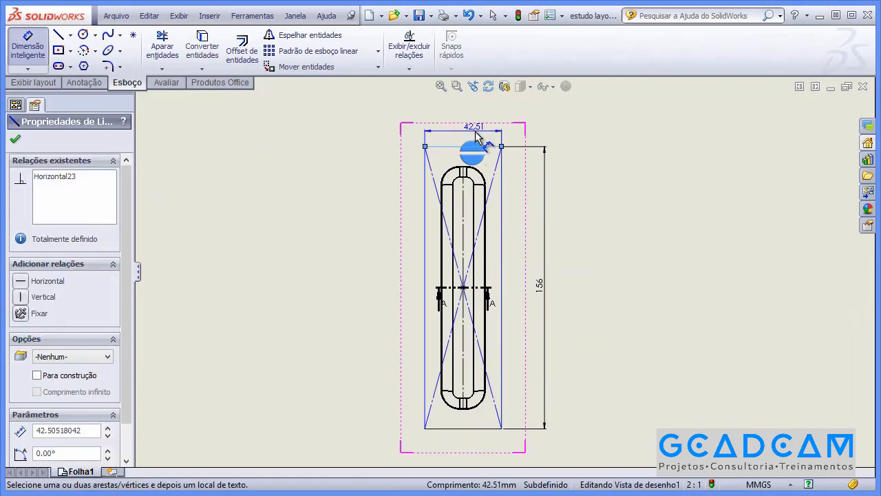
{"action": "left_click", "coordinate": [474, 132]}
{"action": "type", "text": "48"}
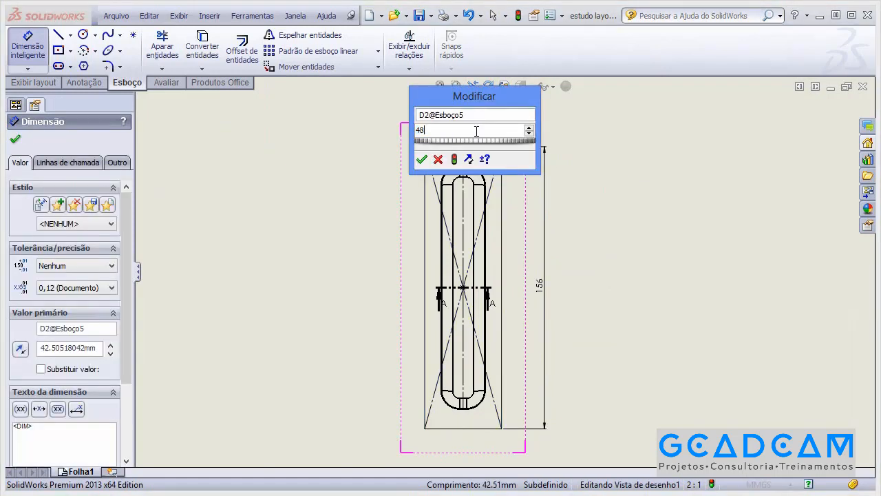
{"action": "key", "text": "Return"}
{"action": "mouse_move", "coordinate": [657, 191]}
{"action": "middle_mouse_down", "text": "shift"}
{"action": "mouse_move", "coordinate": [649, 238]}
{"action": "mouse_move", "coordinate": [641, 184]}
{"action": "middle_mouse_up", "text": "shift"}
{"action": "key", "text": "Escape"}
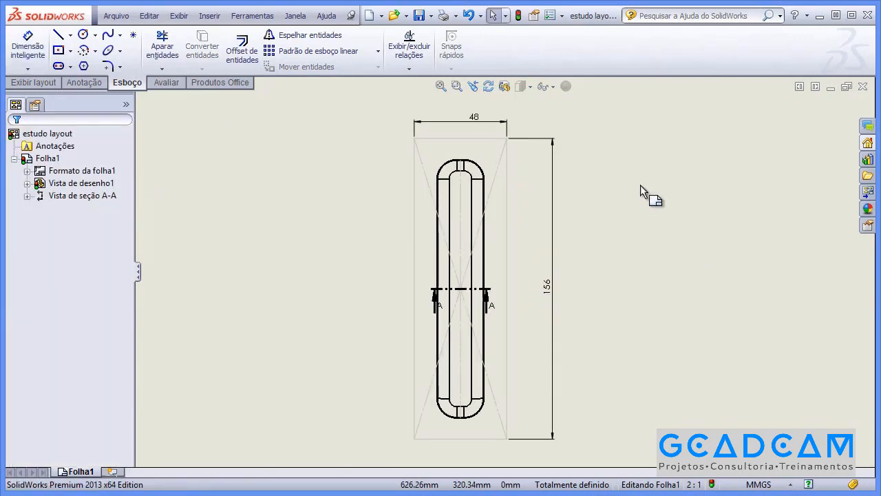
{"action": "left_click_drag", "start_coordinate": [548, 287], "coordinate": [364, 289]}
{"action": "left_click", "coordinate": [623, 252]}
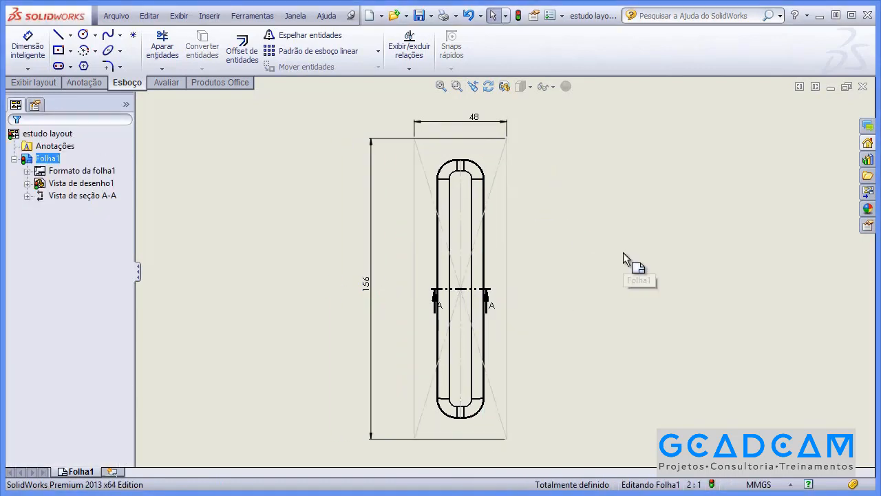
- Sketch a corner rectangle about 58 mm wide against the product rectangle's right edge, from its upper corner to the level of its lower edge
{"action": "scroll", "coordinate": [614, 213], "scroll_direction": "down", "scroll_amount": 2}
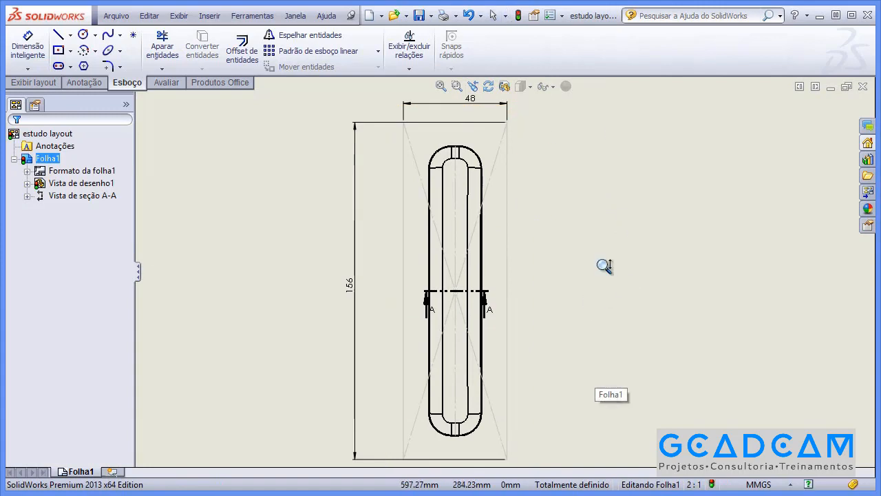
{"action": "scroll", "coordinate": [620, 266], "scroll_direction": "up", "scroll_amount": 1}
{"action": "middle_click_drag", "start_coordinate": [627, 267], "coordinate": [566, 267]}
{"action": "left_click", "coordinate": [84, 50]}
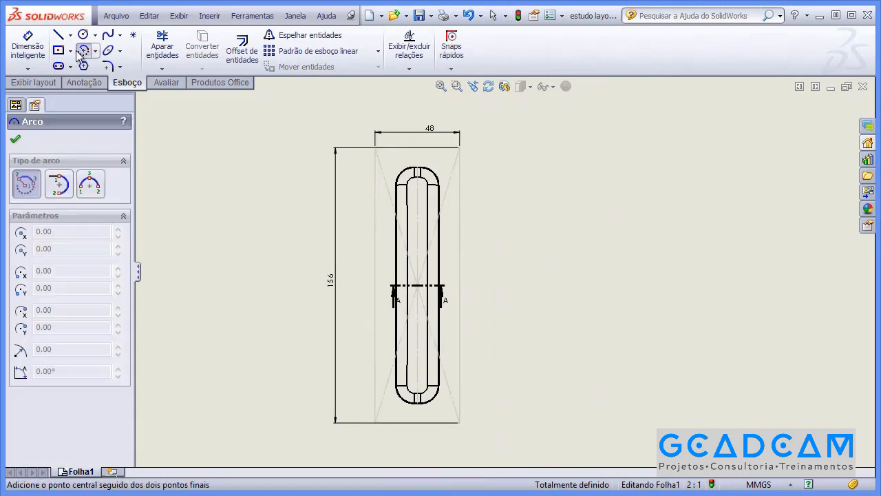
{"action": "left_click", "coordinate": [71, 51]}
{"action": "left_click", "coordinate": [97, 65]}
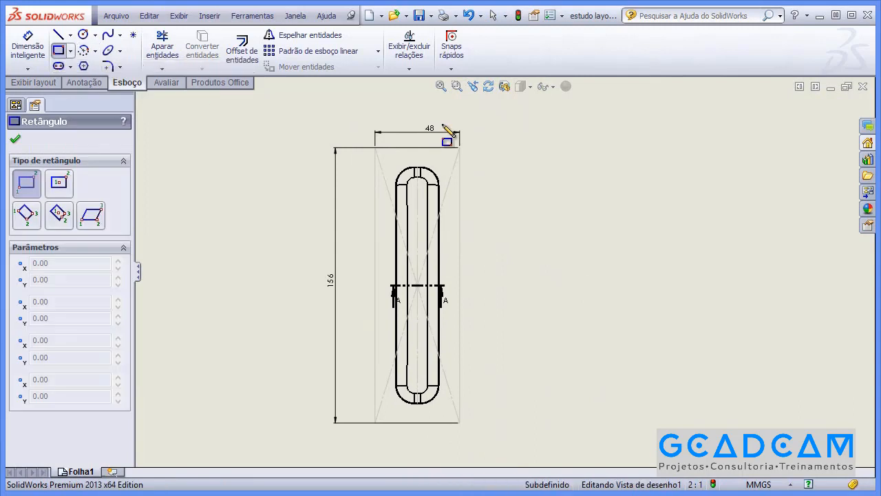
{"action": "left_click", "coordinate": [460, 147]}
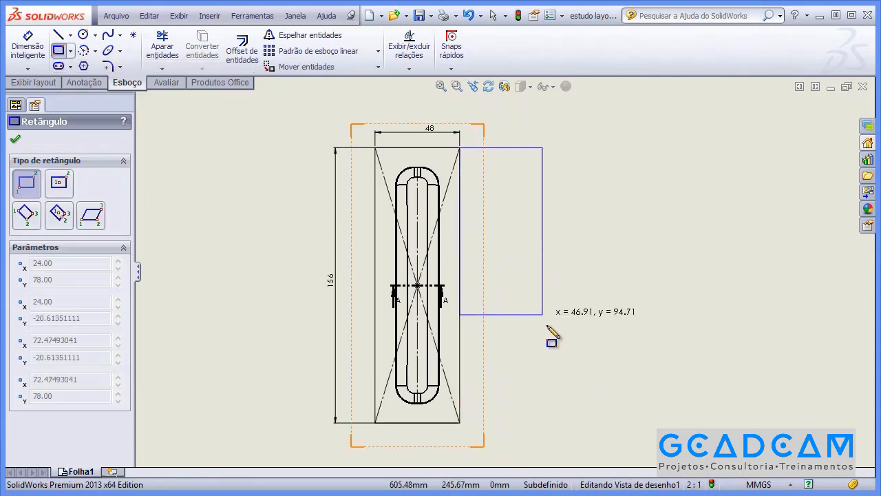
{"action": "left_click", "coordinate": [562, 423]}
{"action": "key", "text": "Escape"}
{"action": "key", "text": "Escape"}
- Set the width of the adjoining right-hand rectangle to 48 mm
{"action": "scroll", "coordinate": [503, 276], "scroll_direction": "down", "scroll_amount": 1}
{"action": "middle_click_drag", "start_coordinate": [507, 219], "coordinate": [501, 308]}
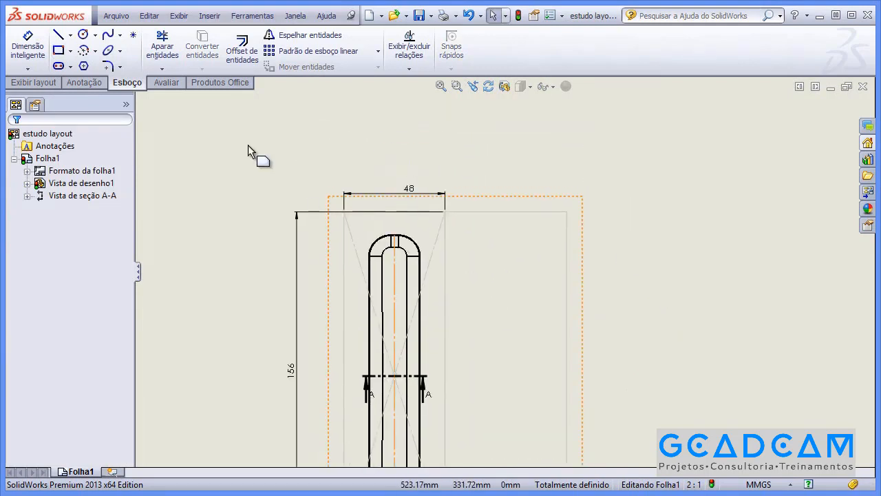
{"action": "left_click", "coordinate": [40, 47]}
{"action": "left_click", "coordinate": [506, 212]}
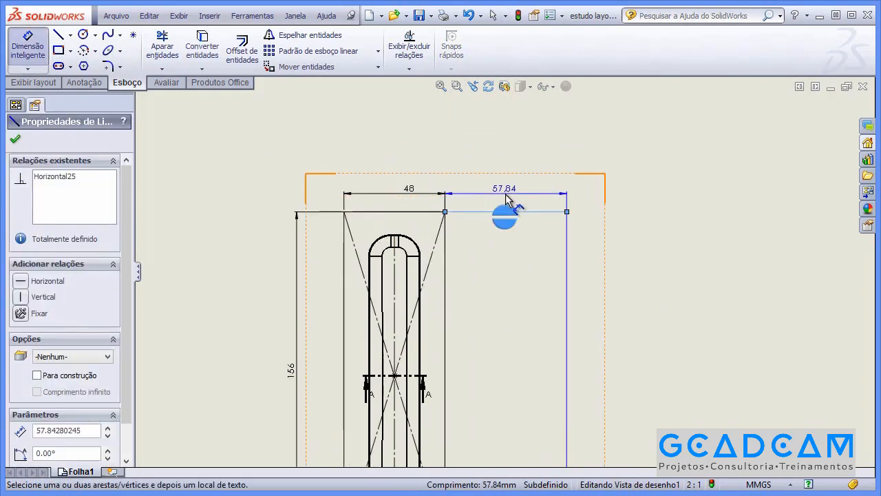
{"action": "left_click", "coordinate": [513, 199]}
{"action": "type", "text": "48"}
{"action": "key", "text": "Return"}
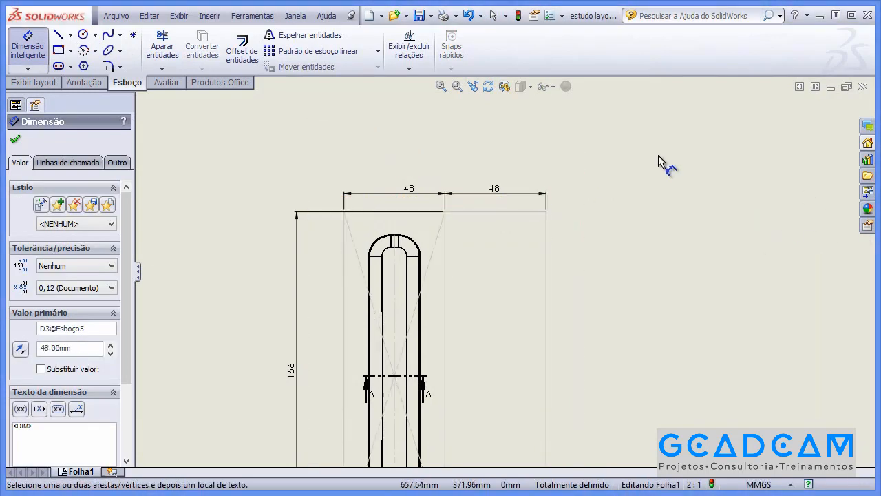
{"action": "scroll", "coordinate": [680, 169], "scroll_direction": "up", "scroll_amount": 3}
{"action": "key", "text": "Escape"}
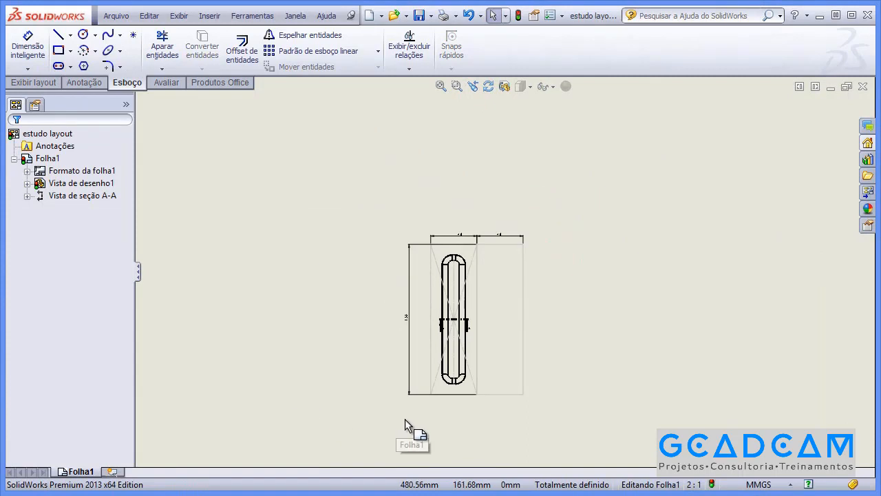
- Delete the 156 mm height dimension and both 48 mm width dimensions from the two rectangles
{"action": "mouse_move", "coordinate": [416, 413]}
{"action": "left_mouse_down"}
{"action": "mouse_move", "coordinate": [362, 268]}
{"action": "mouse_move", "coordinate": [360, 212]}
{"action": "left_mouse_up"}
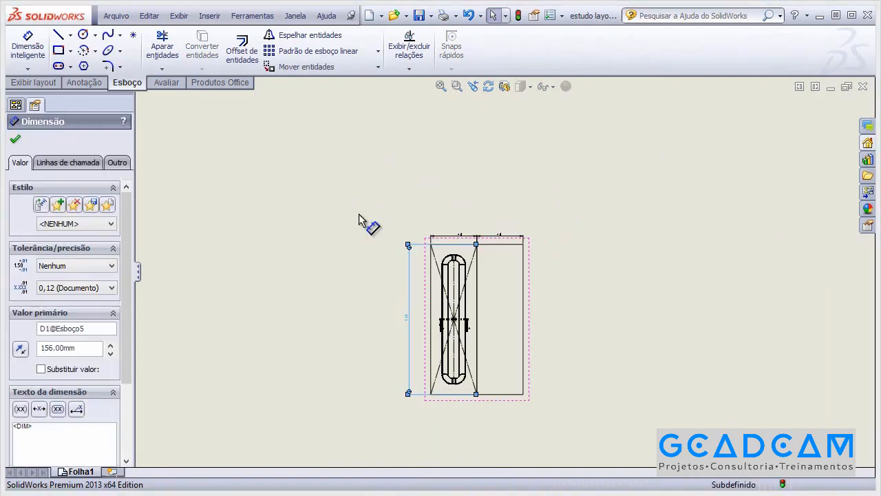
{"action": "key", "text": "Delete"}
{"action": "left_click", "coordinate": [462, 234]}
{"action": "key", "text": "Delete"}
{"action": "left_click", "coordinate": [498, 234]}
{"action": "key", "text": "Delete"}
- Sketch a center rectangle about 256 mm high around both inner rectangles, centered on the midpoint of their shared edge
{"action": "middle_click_drag", "start_coordinate": [354, 319], "coordinate": [354, 296], "text": "shift"}
{"action": "middle_click_drag", "start_coordinate": [277, 336], "coordinate": [315, 289], "text": "ctrl"}
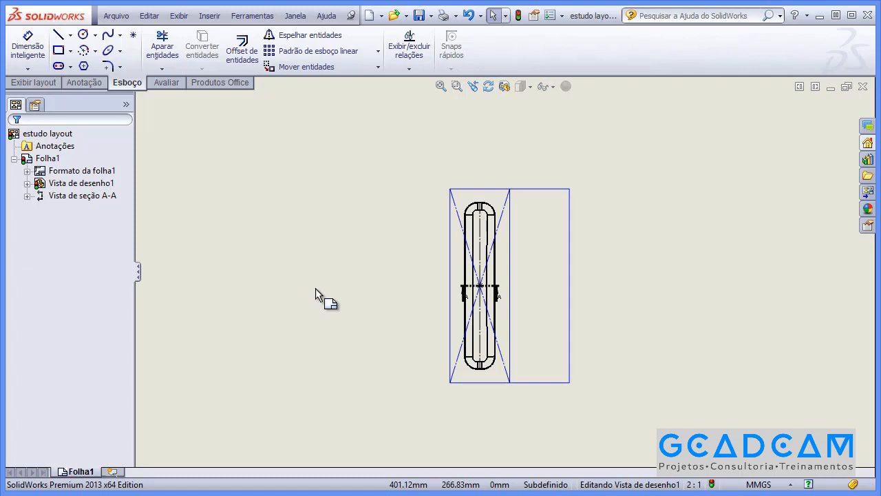
{"action": "left_click", "coordinate": [70, 51]}
{"action": "left_click", "coordinate": [96, 80]}
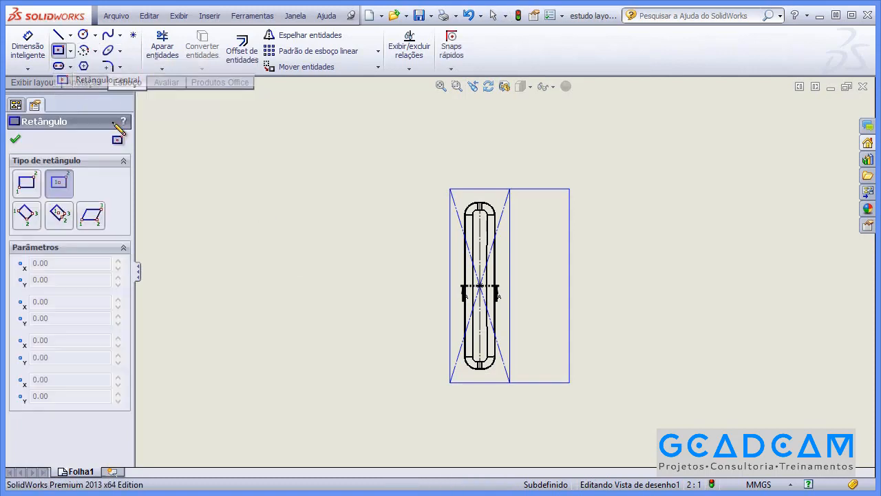
{"action": "scroll", "coordinate": [374, 217], "scroll_direction": "down", "scroll_amount": 5}
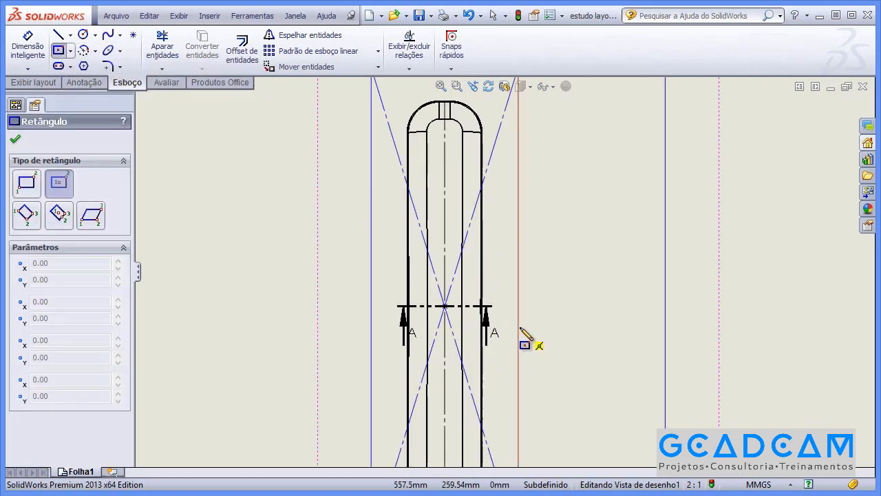
{"action": "left_click", "coordinate": [518, 306]}
{"action": "scroll", "coordinate": [575, 307], "scroll_direction": "up", "scroll_amount": 5}
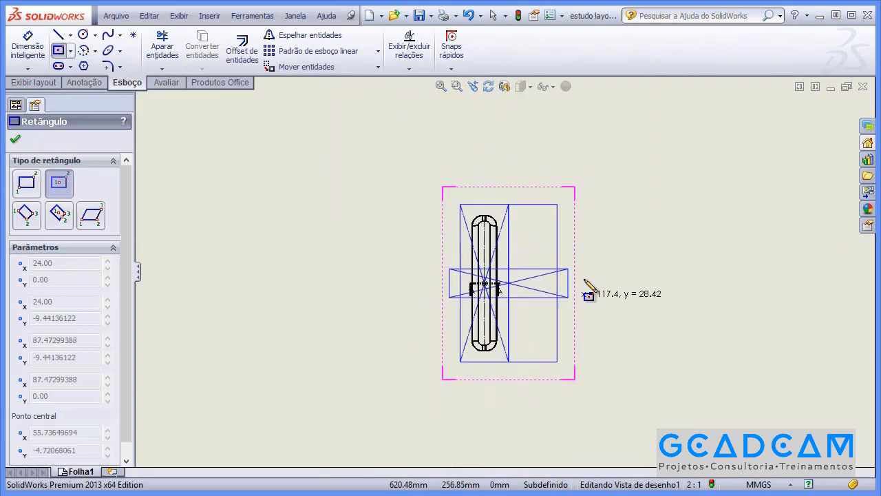
{"action": "left_click", "coordinate": [624, 154]}
{"action": "key", "text": "Escape"}
- Dimension the width of the large outer rectangle as 246 mm
{"action": "scroll", "coordinate": [246, 176], "scroll_direction": "up", "scroll_amount": 2}
{"action": "scroll", "coordinate": [254, 185], "scroll_direction": "down", "scroll_amount": 3}
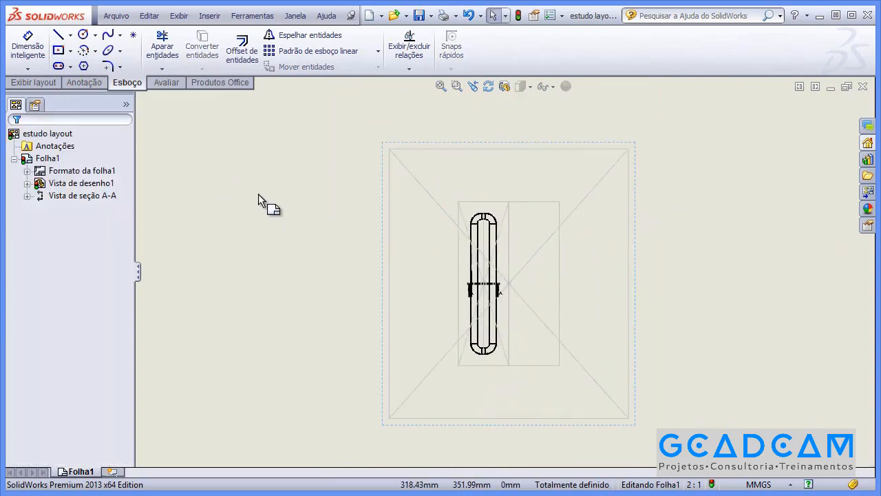
{"action": "middle_click_drag", "start_coordinate": [263, 194], "coordinate": [243, 241]}
{"action": "left_click", "coordinate": [27, 43]}
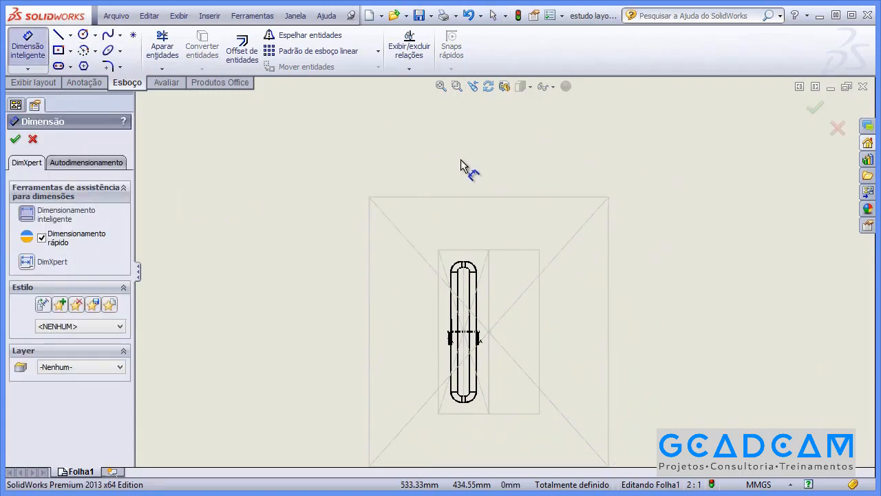
{"action": "left_click", "coordinate": [455, 197]}
{"action": "left_click", "coordinate": [458, 179]}
{"action": "type", "text": "246"}
{"action": "key", "text": "Return"}
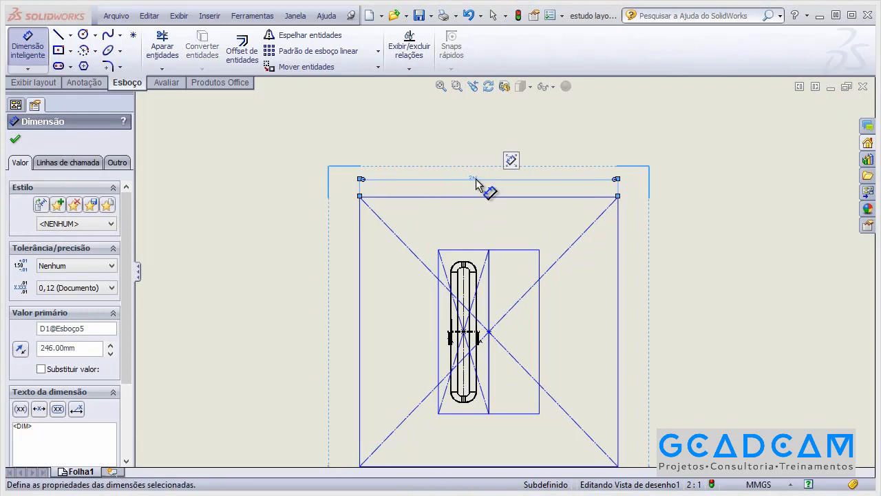
- Dimension the height of the large outer rectangle as 246 mm
{"action": "left_click", "coordinate": [640, 269]}
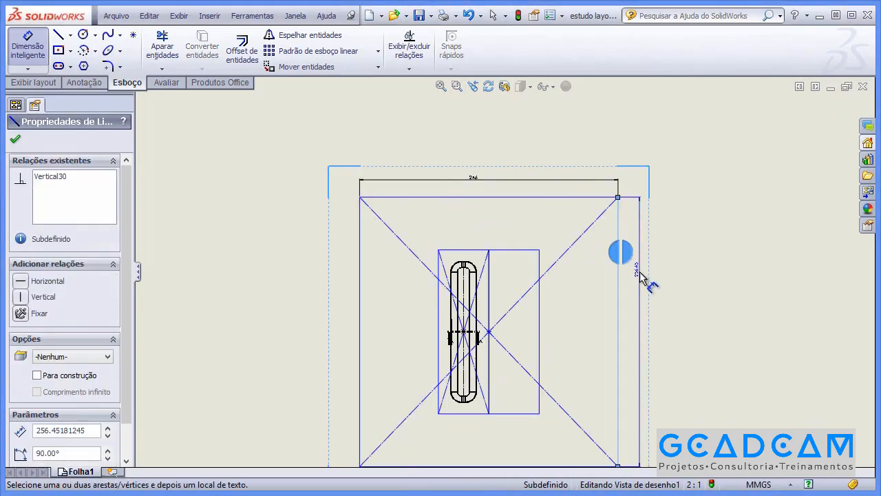
{"action": "left_click", "coordinate": [641, 289]}
{"action": "type", "text": "246"}
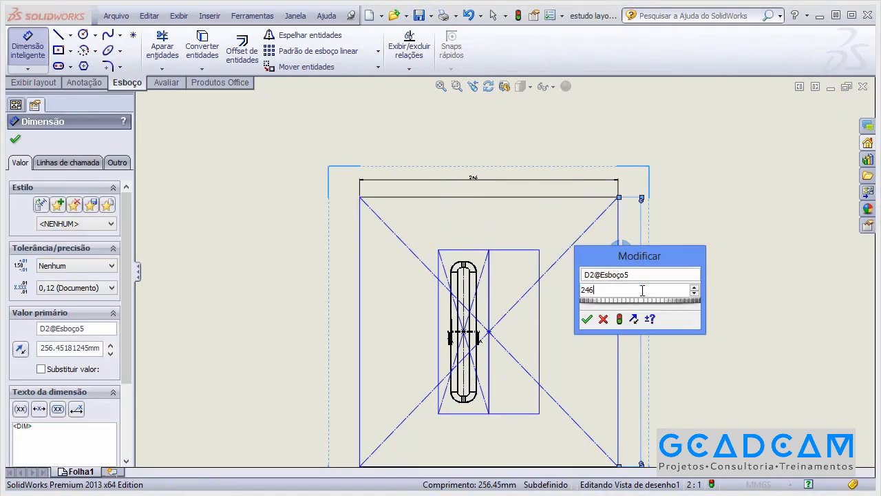
{"action": "key", "text": "Return"}
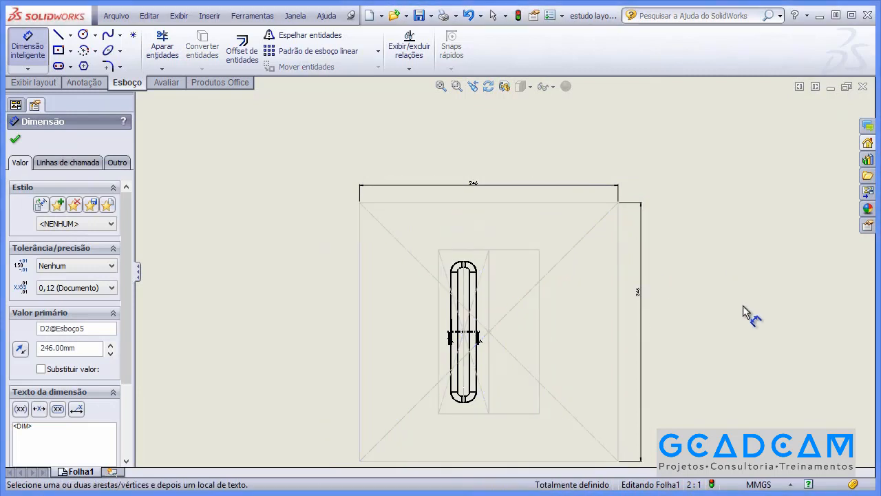
- Sketch a center rectangle about 159 by 211 mm inside the 246 mm square, sharing its center point
{"action": "scroll", "coordinate": [708, 252], "scroll_direction": "up", "scroll_amount": 3}
{"action": "scroll", "coordinate": [677, 263], "scroll_direction": "down", "scroll_amount": 1}
{"action": "scroll", "coordinate": [678, 255], "scroll_direction": "down", "scroll_amount": 3}
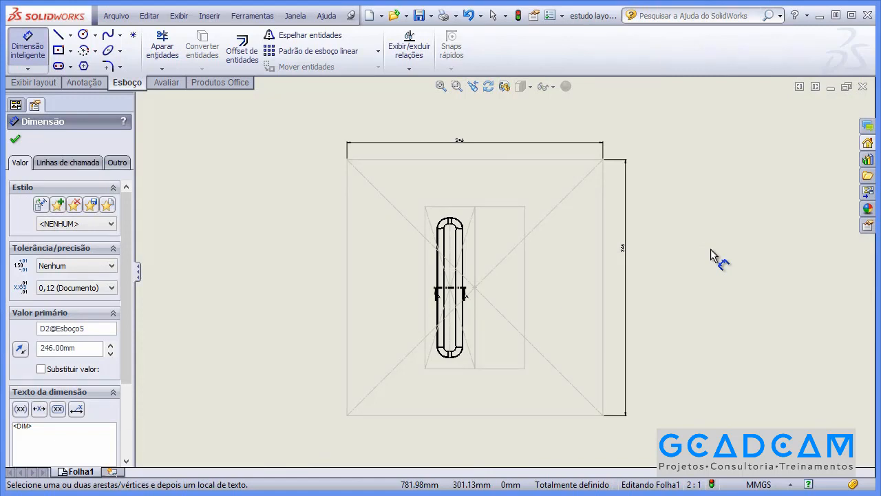
{"action": "left_click", "coordinate": [71, 50]}
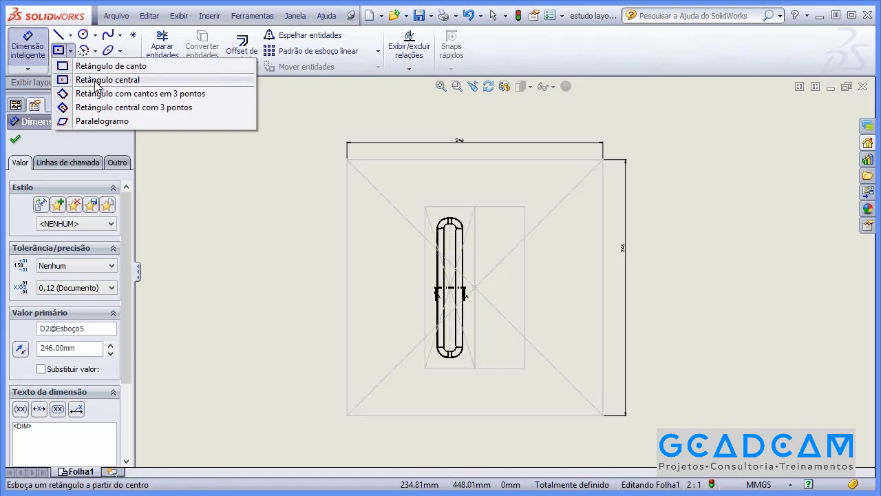
{"action": "left_click", "coordinate": [98, 82]}
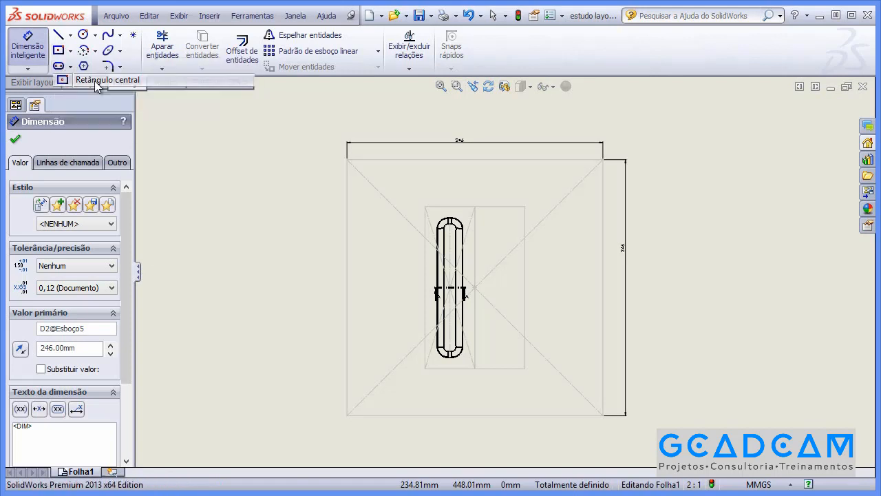
{"action": "left_click", "coordinate": [475, 288]}
{"action": "left_click", "coordinate": [558, 177]}
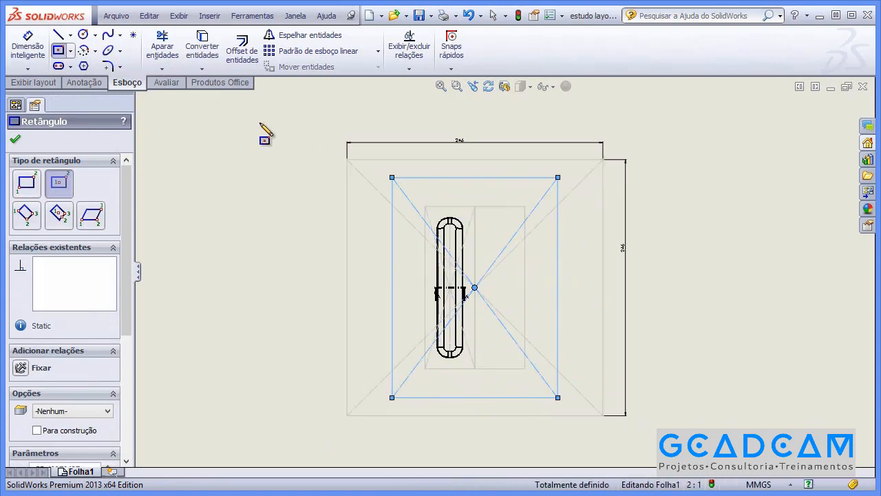
{"action": "key", "text": "Escape"}
- Dimension the height of the intermediate rectangle as 200 mm
{"action": "left_click", "coordinate": [27, 46]}
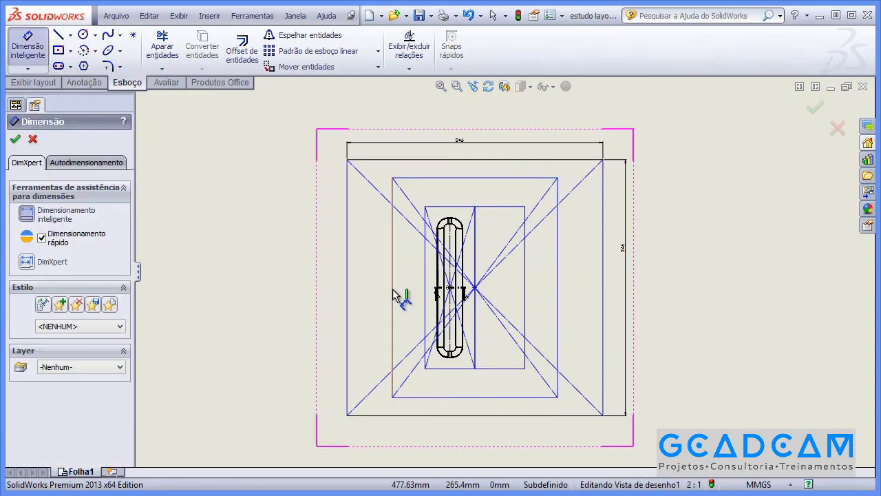
{"action": "left_click", "coordinate": [392, 296]}
{"action": "left_click", "coordinate": [365, 298]}
{"action": "type", "text": "2"}
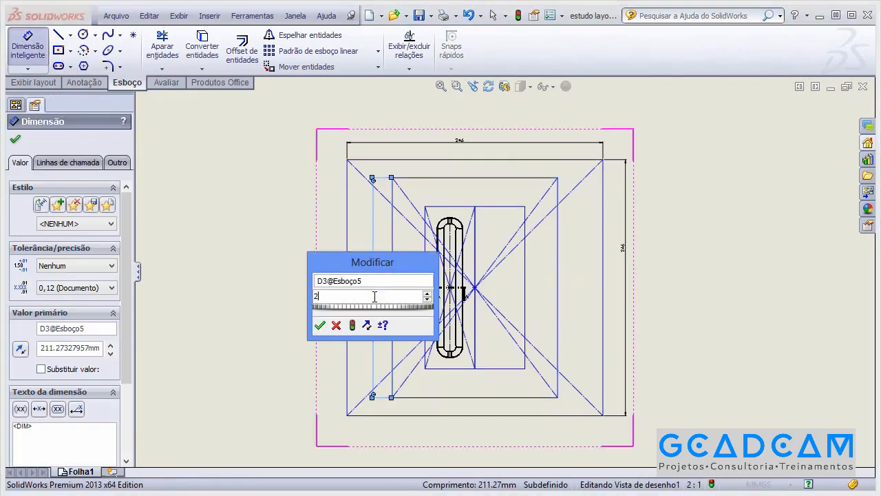
{"action": "type", "text": "00"}
{"action": "key", "text": "Return"}
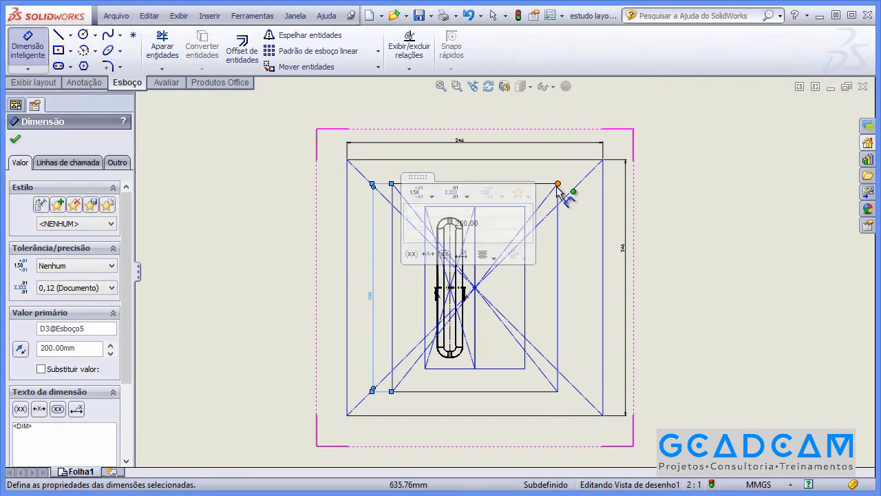
- Dimension the width of the intermediate rectangle as 200 mm
{"action": "left_click", "coordinate": [555, 185]}
{"action": "left_click", "coordinate": [484, 170]}
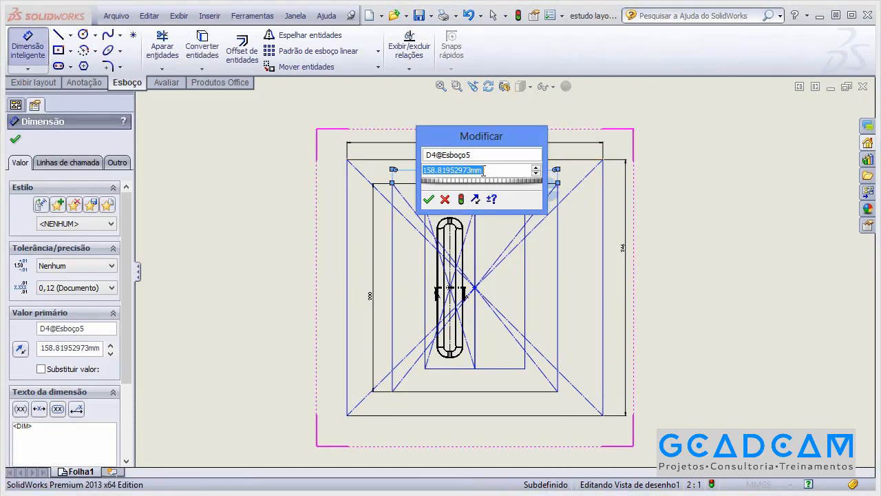
{"action": "type", "text": "200"}
{"action": "key", "text": "Return"}
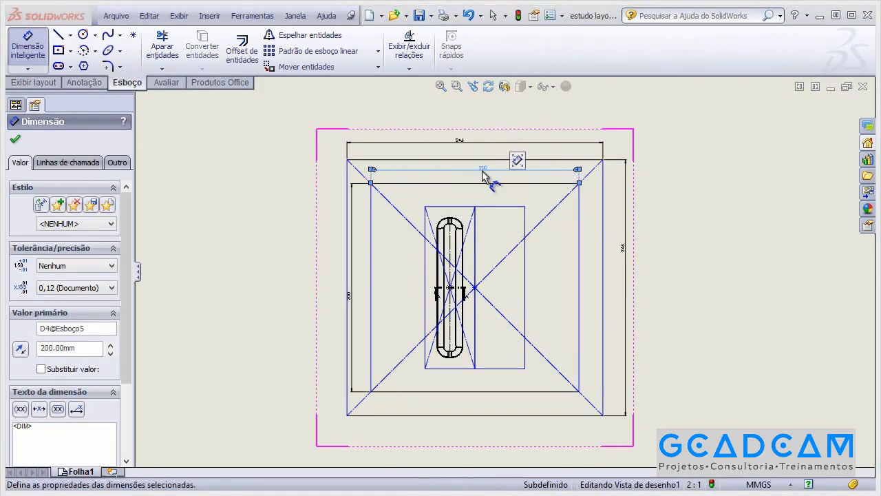
- Sketch a circle of about 17 mm radius centered on the upper-left corner of the 200 mm square
{"action": "key", "text": "Escape"}
{"action": "middle_click_drag", "start_coordinate": [278, 236], "coordinate": [278, 233], "text": "shift"}
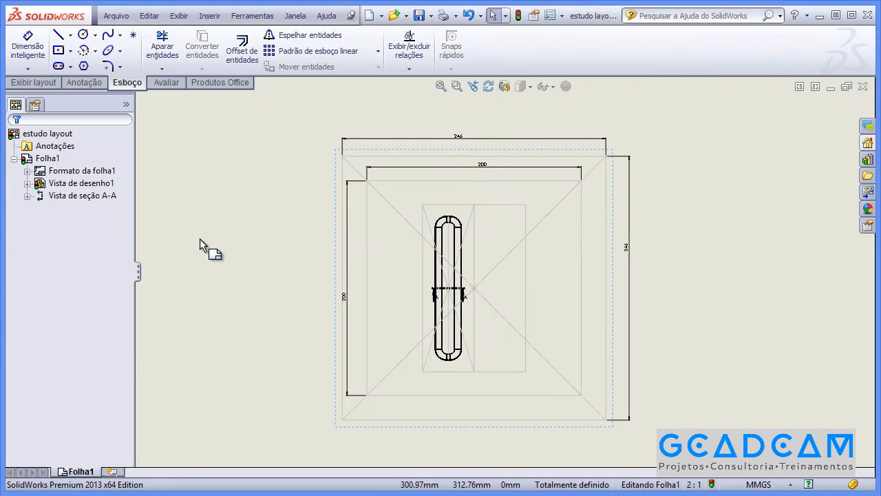
{"action": "mouse_move", "coordinate": [234, 228]}
{"action": "middle_mouse_down", "text": "shift"}
{"action": "mouse_move", "coordinate": [214, 208]}
{"action": "mouse_move", "coordinate": [333, 291]}
{"action": "middle_mouse_up", "text": "shift"}
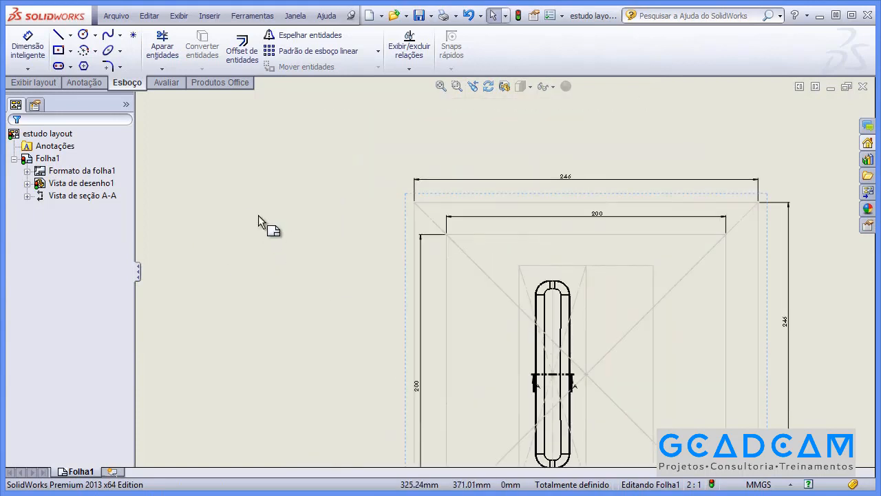
{"action": "left_click", "coordinate": [95, 35]}
{"action": "left_click", "coordinate": [102, 52]}
{"action": "scroll", "coordinate": [429, 222], "scroll_direction": "down", "scroll_amount": 5}
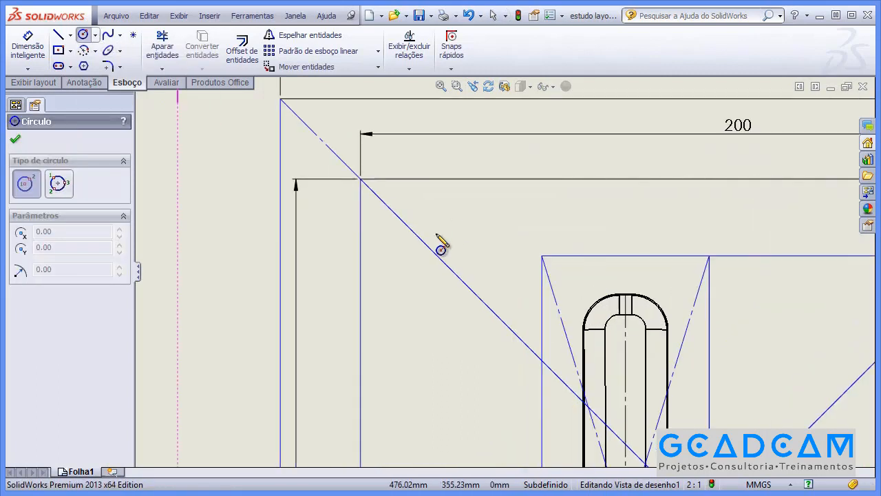
{"action": "left_click_drag", "start_coordinate": [402, 241], "coordinate": [423, 295]}
{"action": "scroll", "coordinate": [505, 272], "scroll_direction": "up", "scroll_amount": 5}
{"action": "middle_click_drag", "start_coordinate": [605, 281], "coordinate": [398, 298]}
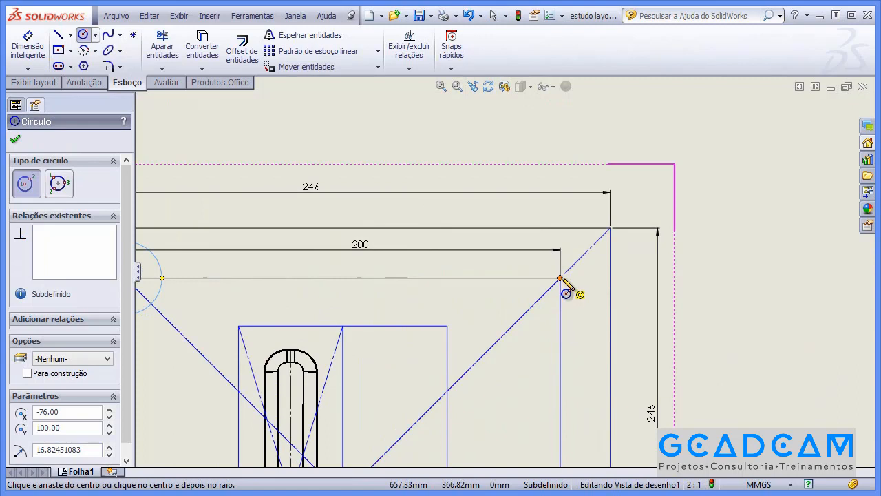
- Sketch a circle of about 2.6 mm radius centered on the upper-right corner of the 200 mm square
{"action": "left_click", "coordinate": [561, 278]}
{"action": "scroll", "coordinate": [592, 345], "scroll_direction": "up", "scroll_amount": 3}
{"action": "scroll", "coordinate": [583, 137], "scroll_direction": "down", "scroll_amount": 3}
{"action": "scroll", "coordinate": [576, 252], "scroll_direction": "down", "scroll_amount": 3}
{"action": "middle_click_drag", "start_coordinate": [699, 244], "coordinate": [585, 275]}
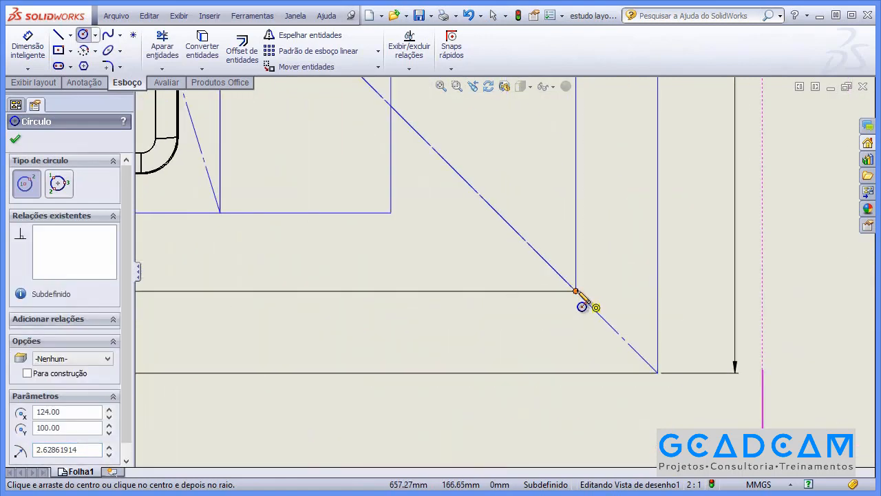
- Sketch circles of about 18 mm and 17 mm radius on the lower-right and lower-left corners of the 200 mm square
{"action": "left_click", "coordinate": [575, 291]}
{"action": "left_click", "coordinate": [620, 247]}
{"action": "scroll", "coordinate": [502, 271], "scroll_direction": "up", "scroll_amount": 3}
{"action": "middle_click_drag", "start_coordinate": [358, 240], "coordinate": [765, 255]}
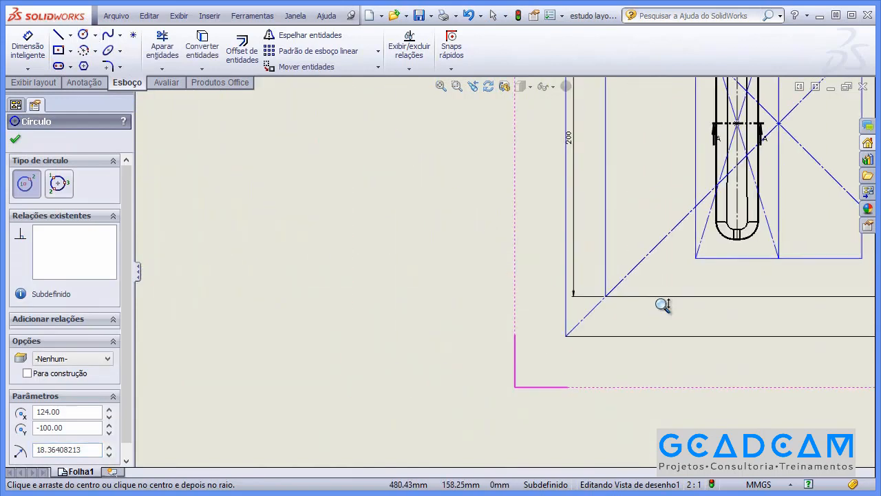
{"action": "scroll", "coordinate": [657, 329], "scroll_direction": "down", "scroll_amount": 2}
{"action": "left_click", "coordinate": [663, 310]}
{"action": "left_click", "coordinate": [654, 355]}
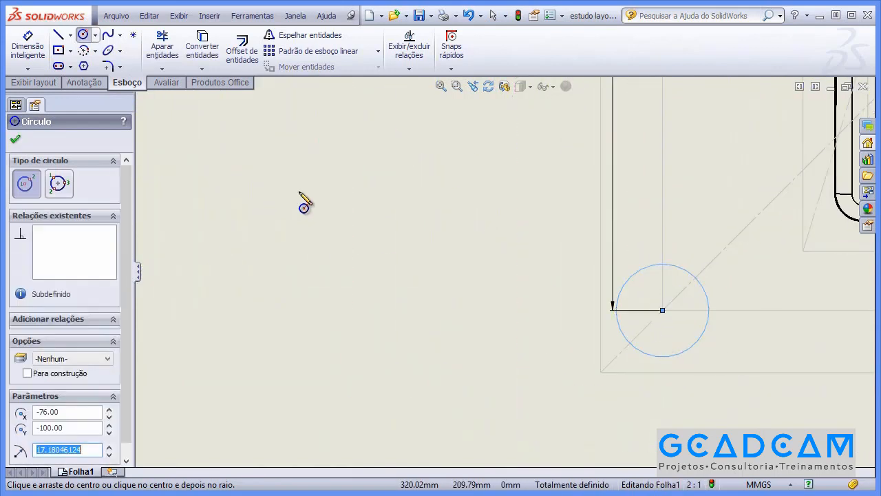
{"action": "key", "text": "Escape"}
- Dimension the lower-left corner circle with a diameter of 30 mm
{"action": "left_click", "coordinate": [31, 47]}
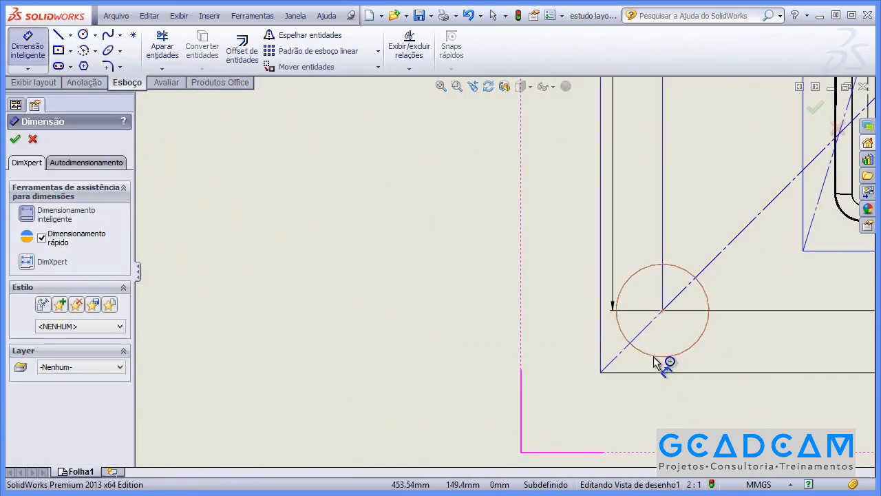
{"action": "left_click", "coordinate": [658, 357]}
{"action": "left_click", "coordinate": [602, 423]}
{"action": "type", "text": "30"}
{"action": "key", "text": "Return"}
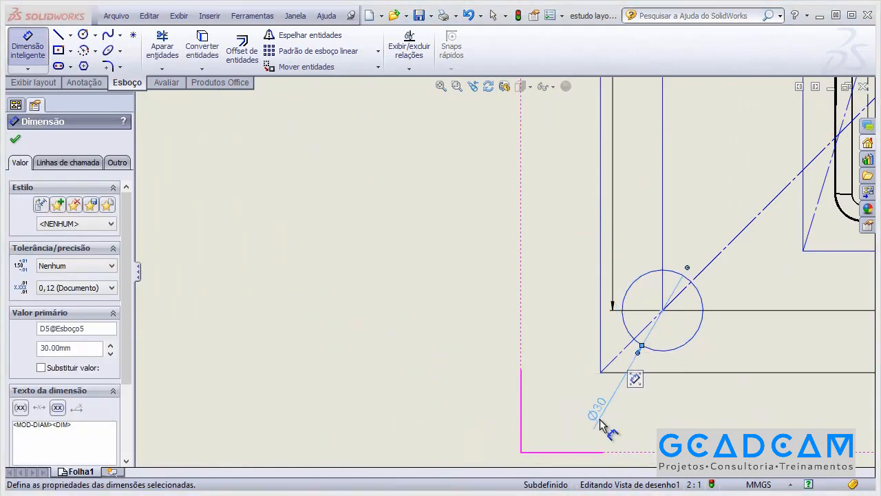
- Dimension the lower-right corner circle with a diameter of 30 mm
{"action": "scroll", "coordinate": [480, 291], "scroll_direction": "up", "scroll_amount": 5}
{"action": "scroll", "coordinate": [479, 297], "scroll_direction": "down", "scroll_amount": 3}
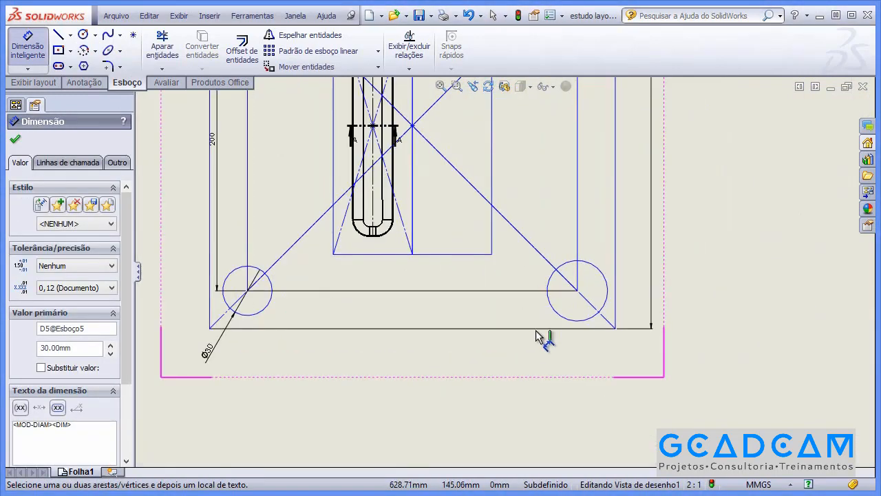
{"action": "left_click", "coordinate": [565, 317]}
{"action": "left_click", "coordinate": [522, 360]}
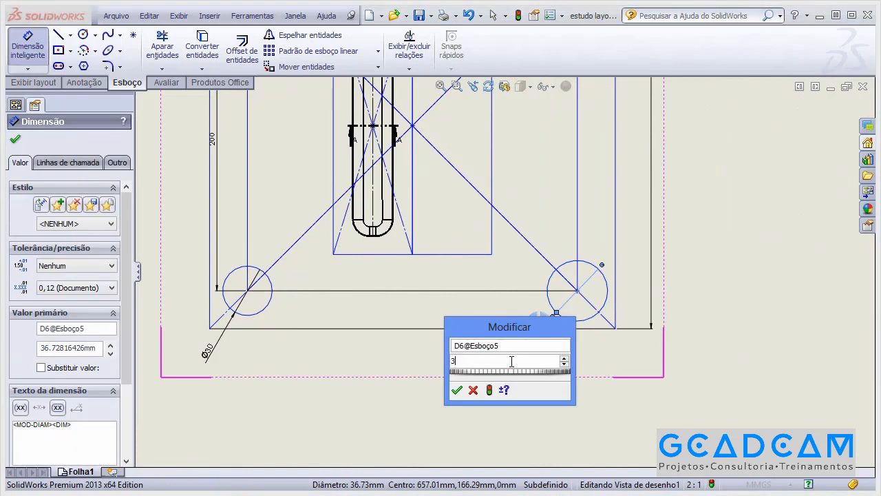
{"action": "type", "text": "30"}
{"action": "key", "text": "Return"}
- Dimension the small upper-right corner circle with a diameter of 30 mm
{"action": "scroll", "coordinate": [466, 180], "scroll_direction": "up", "scroll_amount": 3}
{"action": "scroll", "coordinate": [581, 338], "scroll_direction": "down", "scroll_amount": 10}
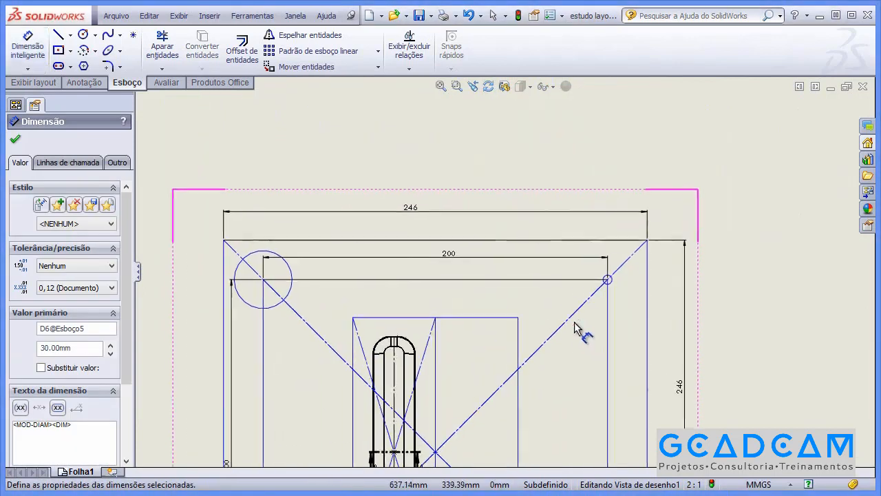
{"action": "scroll", "coordinate": [685, 257], "scroll_direction": "up", "scroll_amount": 5}
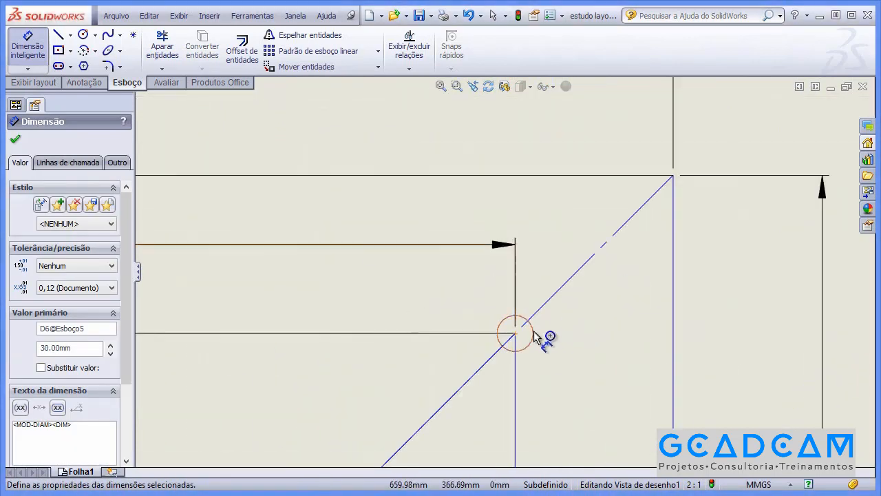
{"action": "left_click", "coordinate": [539, 329]}
{"action": "left_click", "coordinate": [580, 121]}
{"action": "type", "text": "30"}
{"action": "key", "text": "Return"}
- Dimension the upper-left corner circle with a diameter of 30 mm and finish dimensioning
{"action": "scroll", "coordinate": [486, 264], "scroll_direction": "up", "scroll_amount": 5}
{"action": "scroll", "coordinate": [508, 301], "scroll_direction": "down", "scroll_amount": 4}
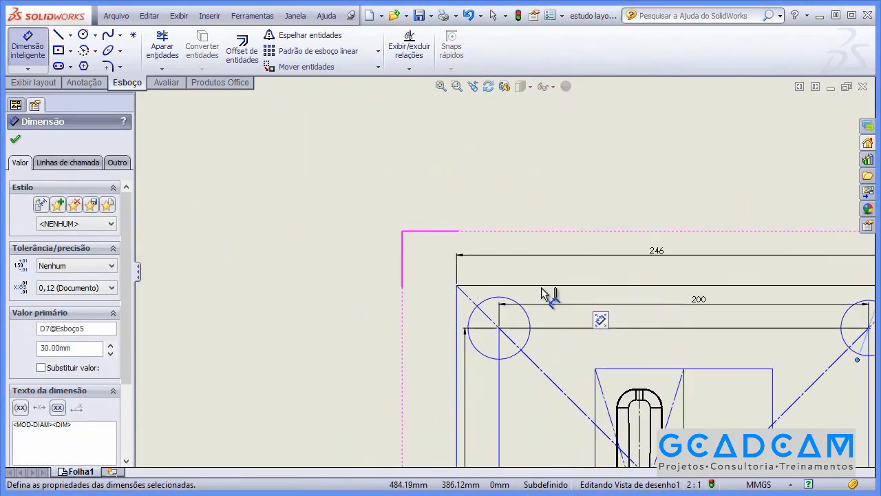
{"action": "left_click", "coordinate": [466, 296]}
{"action": "left_click", "coordinate": [433, 279]}
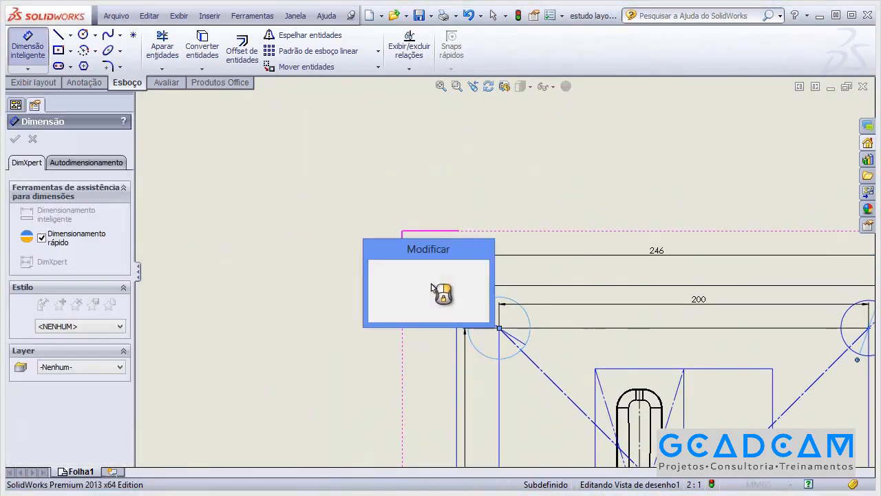
{"action": "key", "text": "Return"}
{"action": "scroll", "coordinate": [358, 206], "scroll_direction": "up", "scroll_amount": 5}
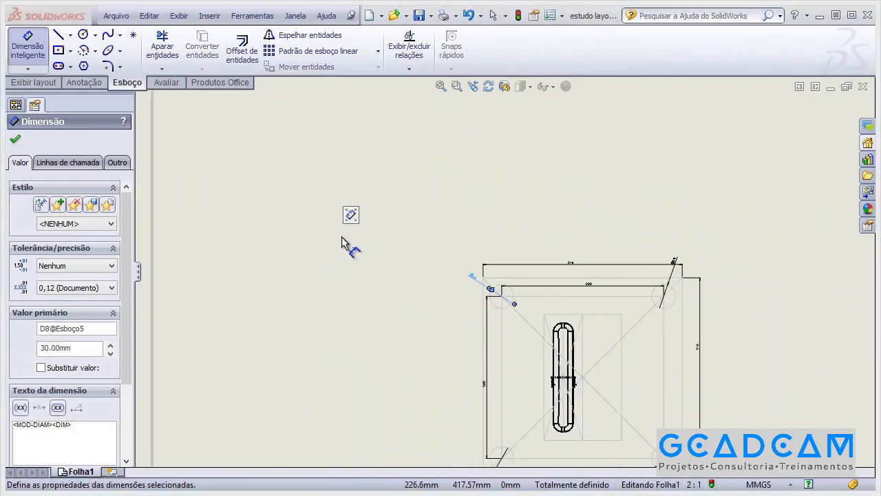
{"action": "key", "text": "Escape"}
- Delete the construction diagonals of the 246 mm and 200 mm squares
{"action": "scroll", "coordinate": [506, 270], "scroll_direction": "down", "scroll_amount": 2}
{"action": "middle_click_drag", "start_coordinate": [583, 338], "coordinate": [475, 246]}
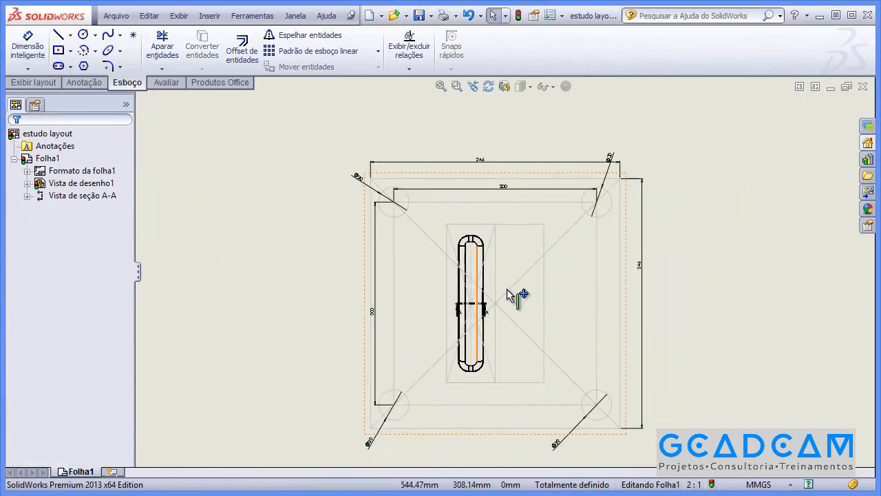
{"action": "left_click", "coordinate": [517, 323]}
{"action": "key", "text": "Escape"}
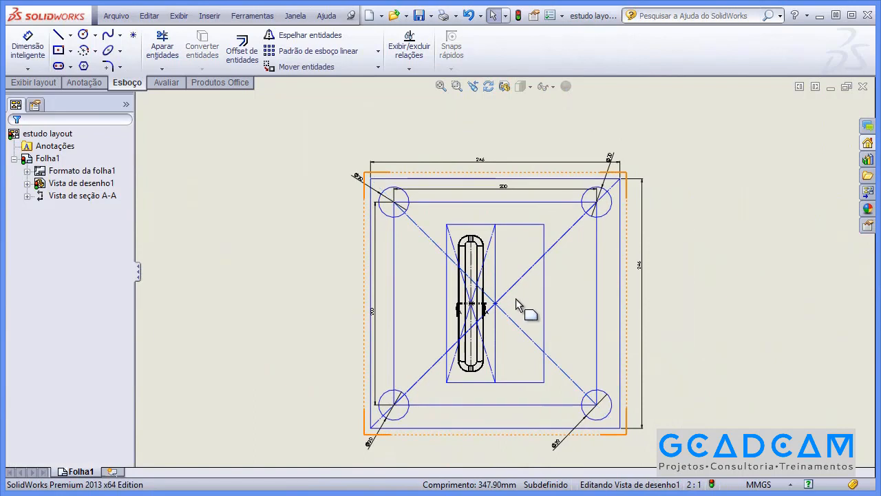
{"action": "left_click", "coordinate": [514, 285]}
{"action": "key", "text": "Delete"}
{"action": "double_click", "coordinate": [511, 318]}
{"action": "key", "text": "Delete"}
{"action": "left_click", "coordinate": [519, 290]}
{"action": "key", "text": "Delete"}
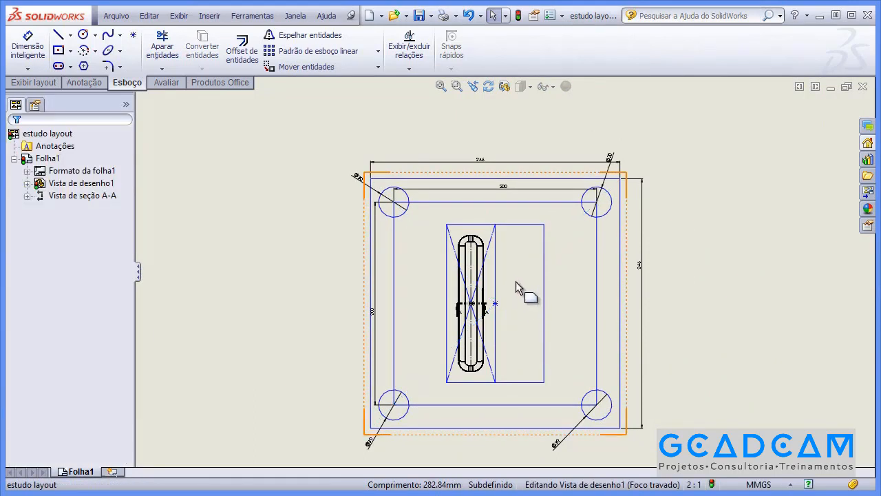
- Delete the two construction diagonals of the cavity rectangle around the part
{"action": "left_click", "coordinate": [488, 246]}
{"action": "key", "text": "Delete"}
{"action": "left_click", "coordinate": [452, 241]}
{"action": "key", "text": "Delete"}
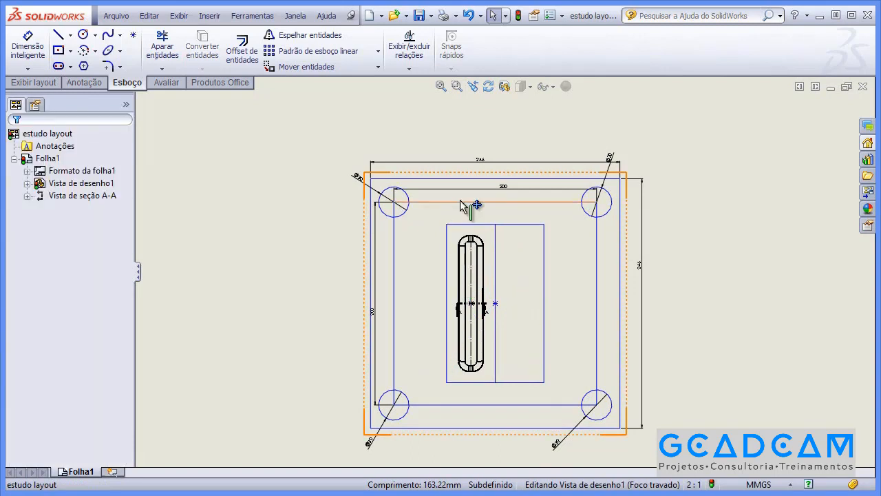
- Delete the side lines of the 200 mm square, keeping the four corner circles
{"action": "left_click", "coordinate": [460, 201]}
{"action": "key", "text": "Delete"}
{"action": "left_click", "coordinate": [434, 405]}
{"action": "key", "text": "Delete"}
{"action": "left_click", "coordinate": [596, 348]}
{"action": "key", "text": "Delete"}
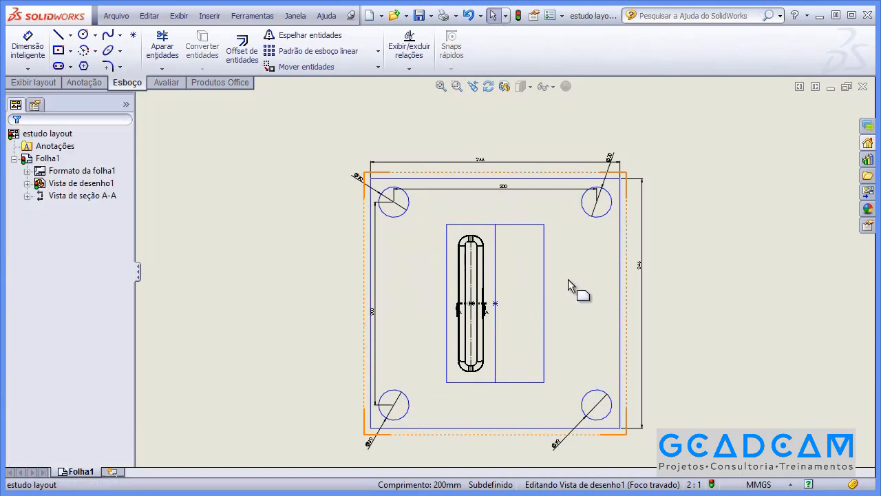
- Delete all the dimensions of the mold plate layout around the front view
{"action": "double_click", "coordinate": [692, 195]}
{"action": "scroll", "coordinate": [543, 199], "scroll_direction": "up", "scroll_amount": 2}
{"action": "left_click_drag", "start_coordinate": [305, 114], "coordinate": [654, 414]}
{"action": "key", "text": "Delete"}
{"action": "scroll", "coordinate": [550, 313], "scroll_direction": "down", "scroll_amount": 2}
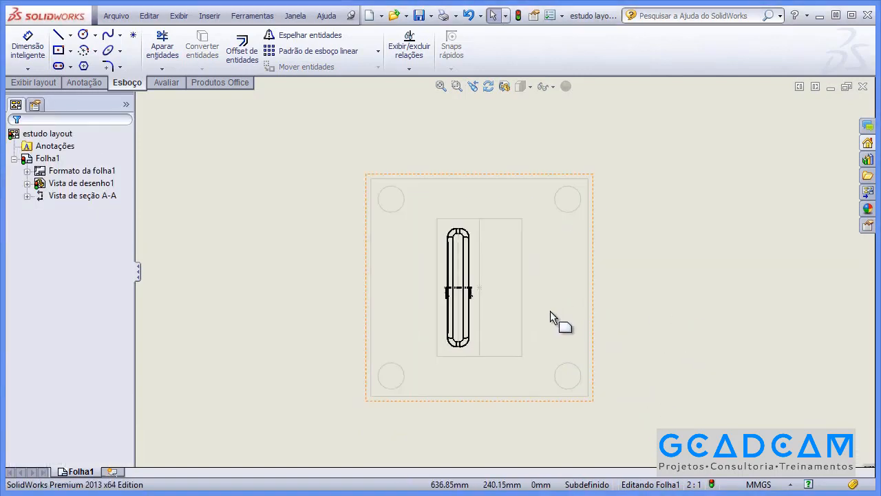
{"action": "left_click", "coordinate": [551, 309]}
{"action": "scroll", "coordinate": [672, 338], "scroll_direction": "down", "scroll_amount": 1}
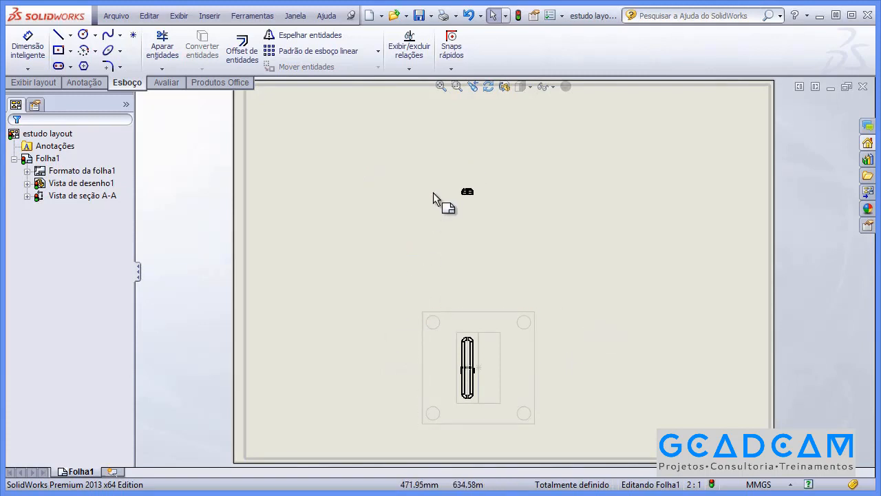
- Place a sketch point at the midpoint of the bottom edge of the part in section view A-A
{"action": "middle_click_drag", "start_coordinate": [471, 236], "coordinate": [481, 197], "text": "shift"}
{"action": "mouse_move", "coordinate": [427, 204]}
{"action": "middle_mouse_down"}
{"action": "mouse_move", "coordinate": [454, 326]}
{"action": "mouse_move", "coordinate": [473, 364]}
{"action": "mouse_move", "coordinate": [491, 280]}
{"action": "middle_mouse_up"}
{"action": "left_click_drag", "start_coordinate": [491, 281], "coordinate": [478, 244]}
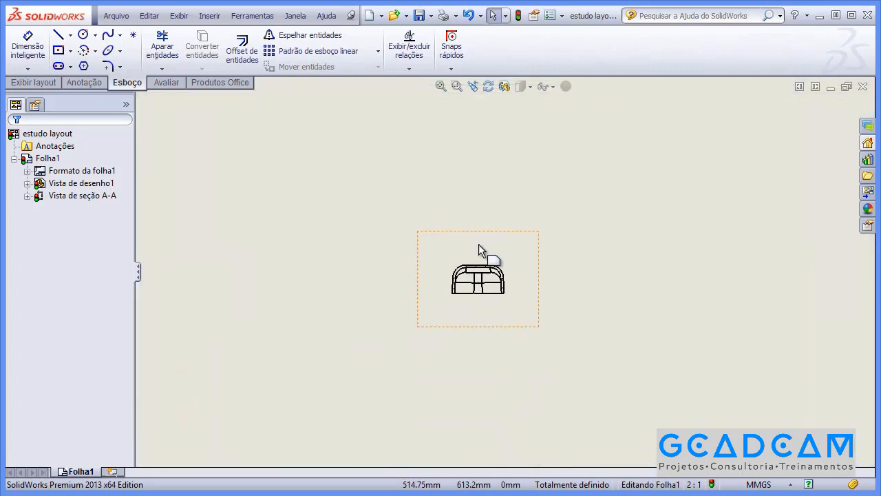
{"action": "middle_click_drag", "start_coordinate": [462, 261], "coordinate": [441, 226], "text": "shift"}
{"action": "middle_click_drag", "start_coordinate": [390, 231], "coordinate": [381, 221]}
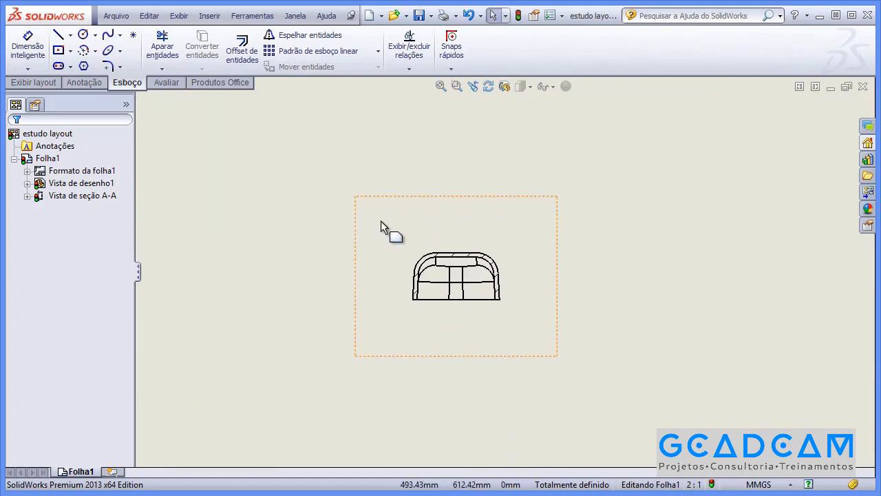
{"action": "left_click", "coordinate": [133, 39]}
{"action": "scroll", "coordinate": [509, 329], "scroll_direction": "down", "scroll_amount": 3}
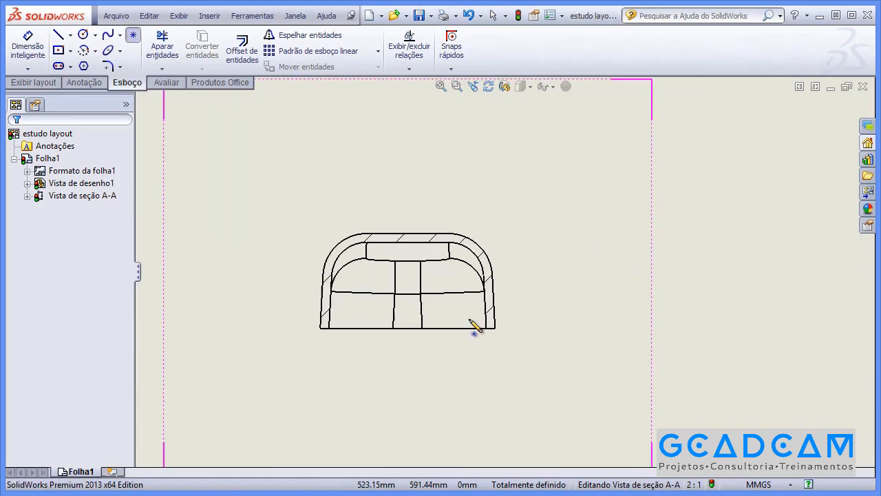
{"action": "left_click", "coordinate": [407, 328]}
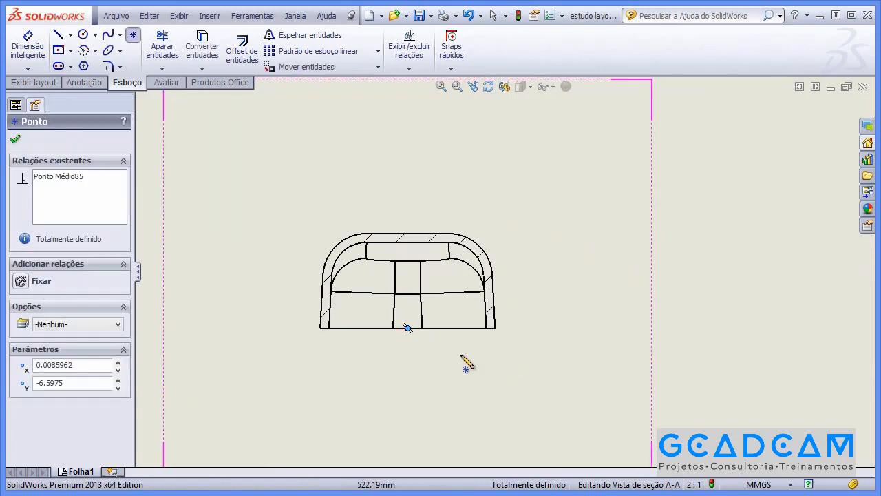
{"action": "key", "text": "Escape"}
- Sketch a center rectangle about 57 by 60 mm around the section, centered on the point at the part's bottom edge
{"action": "left_click", "coordinate": [71, 50]}
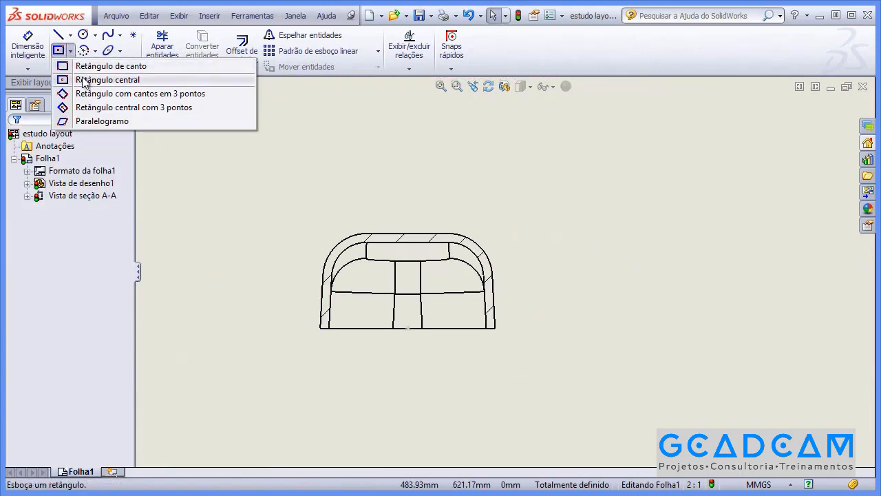
{"action": "left_click", "coordinate": [90, 77]}
{"action": "left_click", "coordinate": [407, 328]}
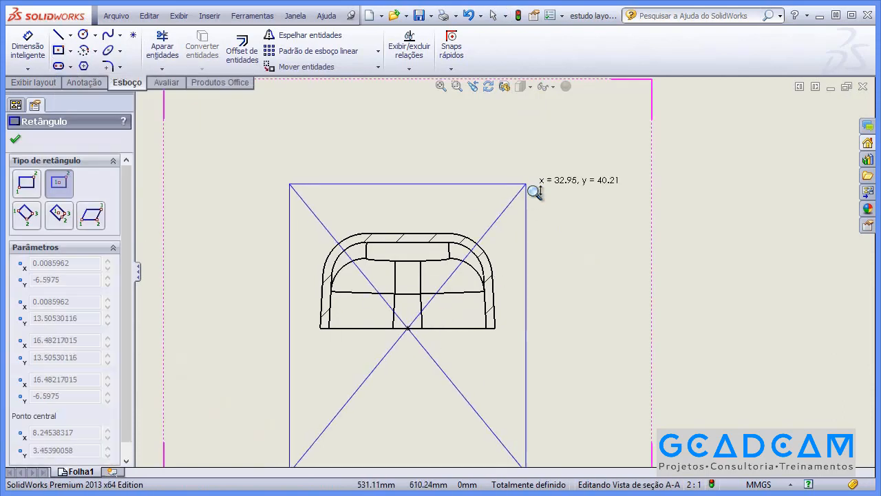
{"action": "scroll", "coordinate": [537, 191], "scroll_direction": "up", "scroll_amount": 3}
{"action": "left_click", "coordinate": [560, 187]}
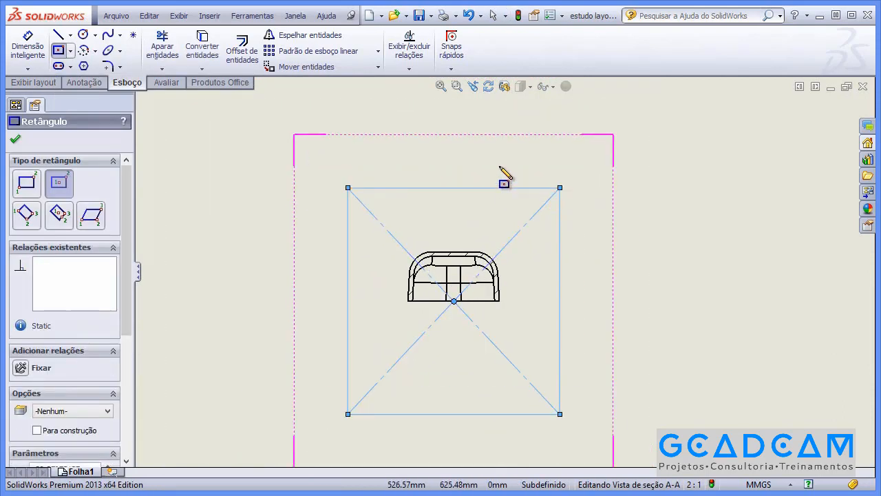
{"action": "key", "text": "Escape"}
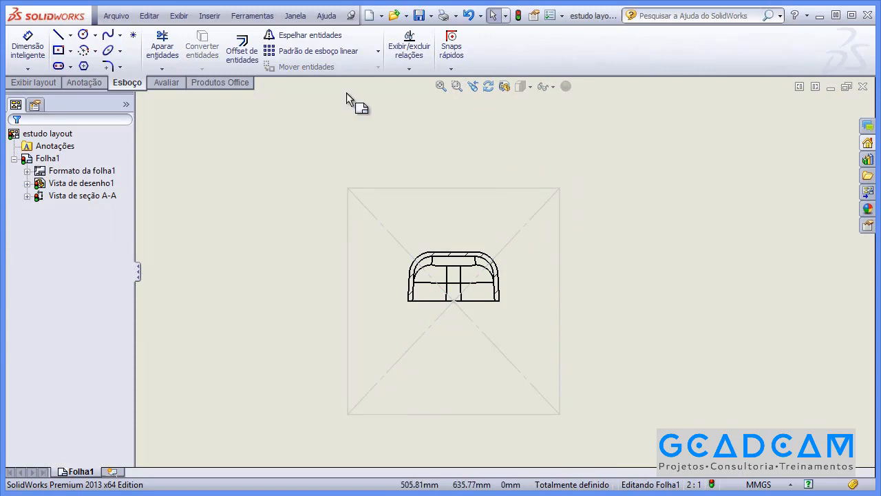
- Dimension the height of the rectangle around the section as 72 mm
{"action": "left_click", "coordinate": [27, 45]}
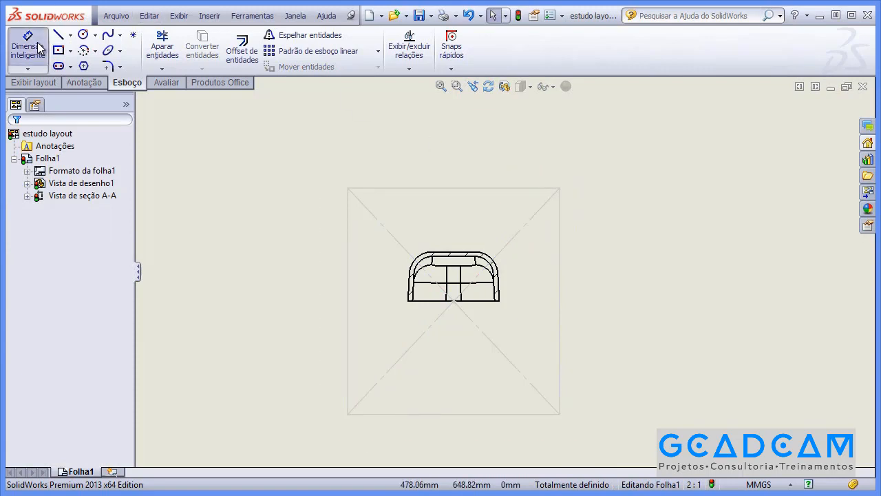
{"action": "left_click", "coordinate": [351, 268]}
{"action": "left_click", "coordinate": [323, 286]}
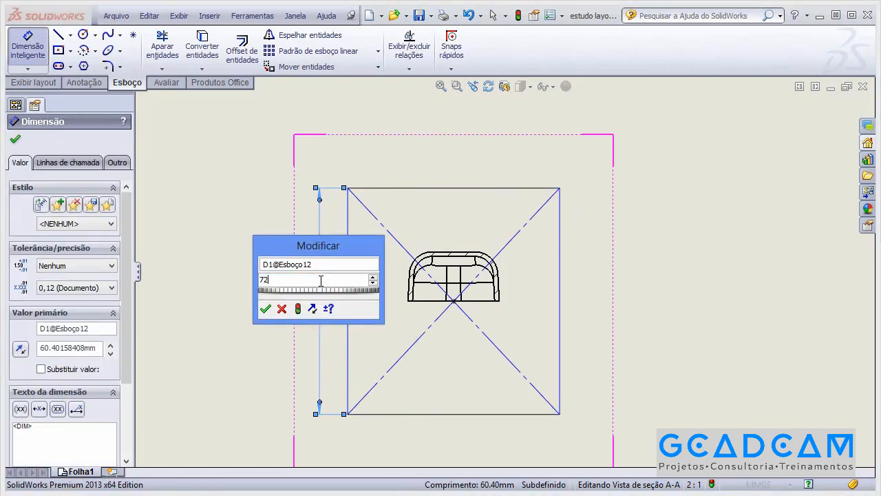
{"action": "key", "text": "Return"}
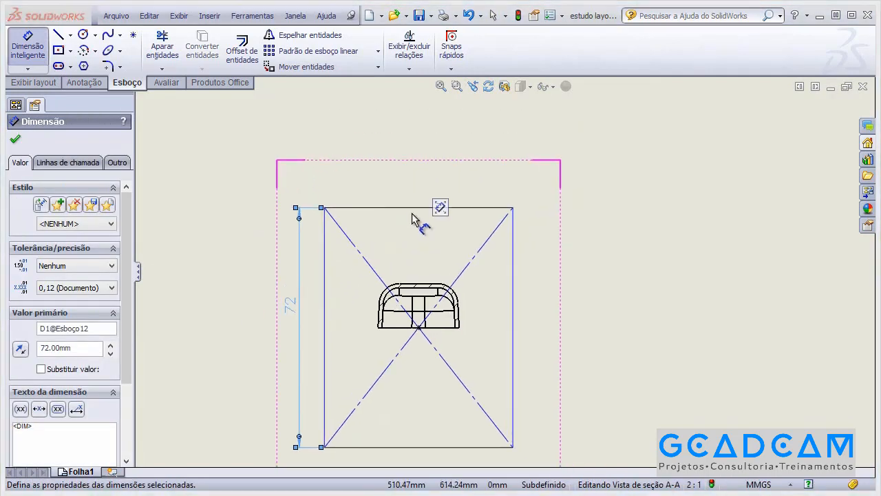
- Dimension the width of the rectangle around the section as 48 mm
{"action": "left_click", "coordinate": [413, 208]}
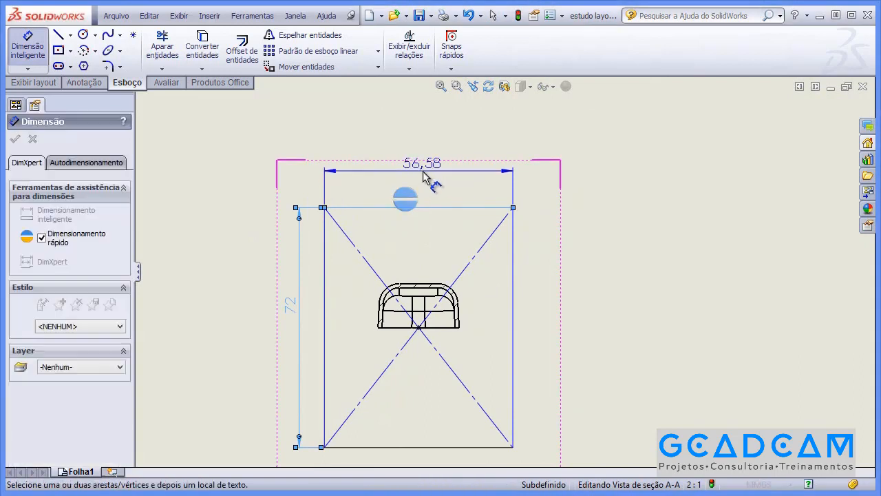
{"action": "left_click", "coordinate": [423, 175]}
{"action": "type", "text": "48"}
{"action": "key", "text": "Return"}
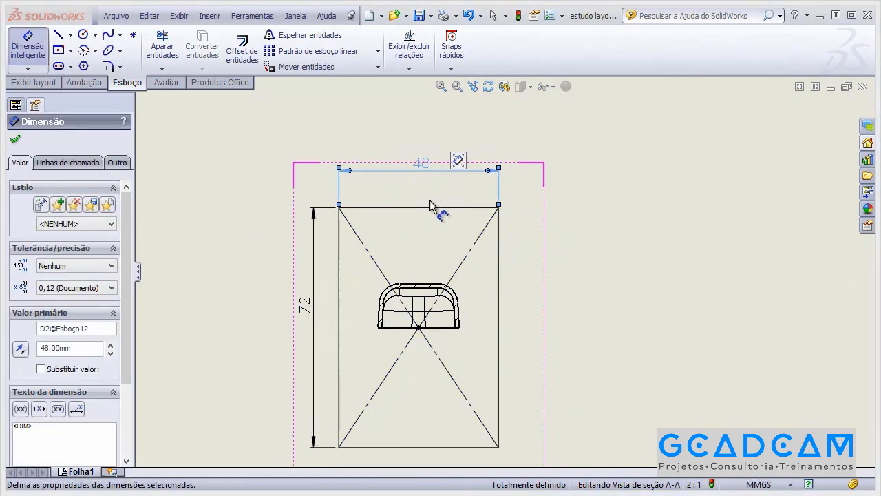
{"action": "scroll", "coordinate": [440, 246], "scroll_direction": "up", "scroll_amount": 2}
{"action": "key", "text": "Escape"}
{"action": "scroll", "coordinate": [504, 275], "scroll_direction": "down", "scroll_amount": 1}
{"action": "middle_click_drag", "start_coordinate": [486, 275], "coordinate": [451, 279]}
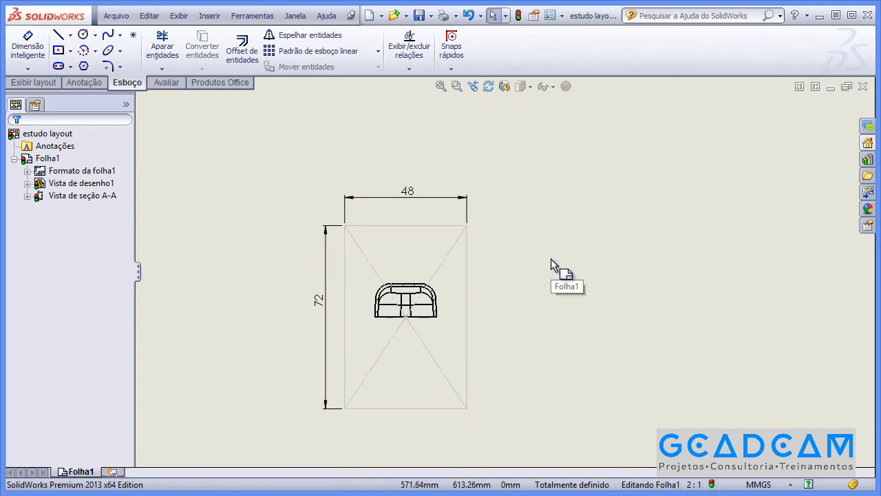
- Sketch a corner rectangle about 46 by 72 mm against the right edge of the rectangle around the section, matching its height
{"action": "left_click", "coordinate": [69, 50]}
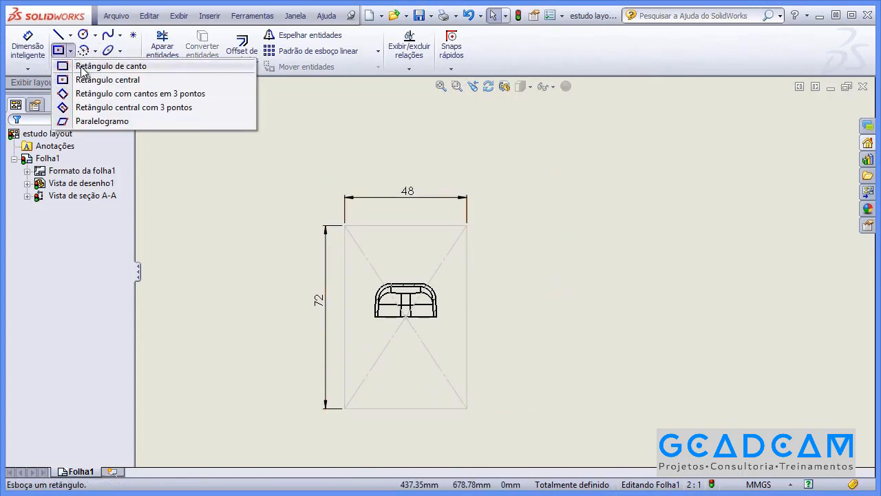
{"action": "left_click", "coordinate": [97, 63]}
{"action": "left_click", "coordinate": [467, 225]}
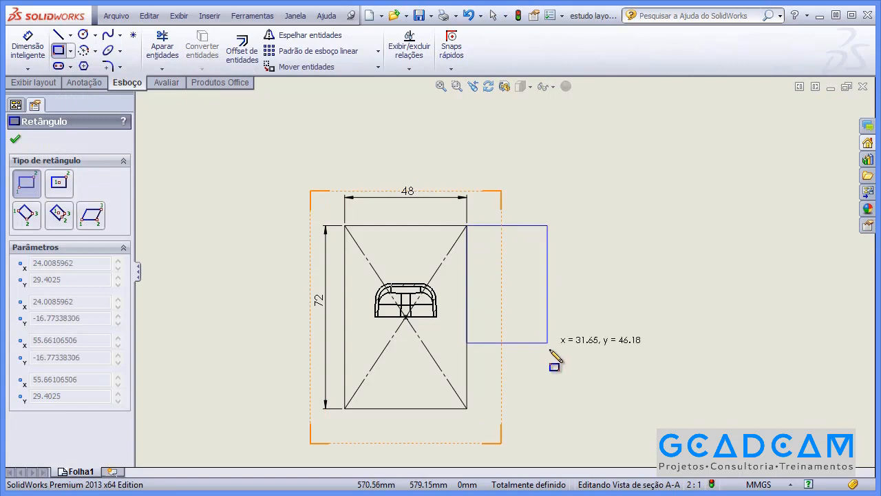
{"action": "left_click", "coordinate": [585, 409]}
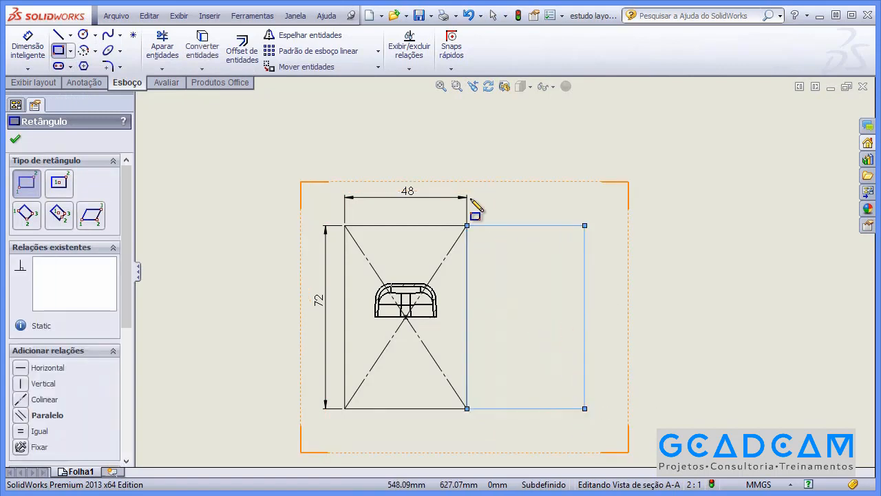
{"action": "key", "text": "Escape"}
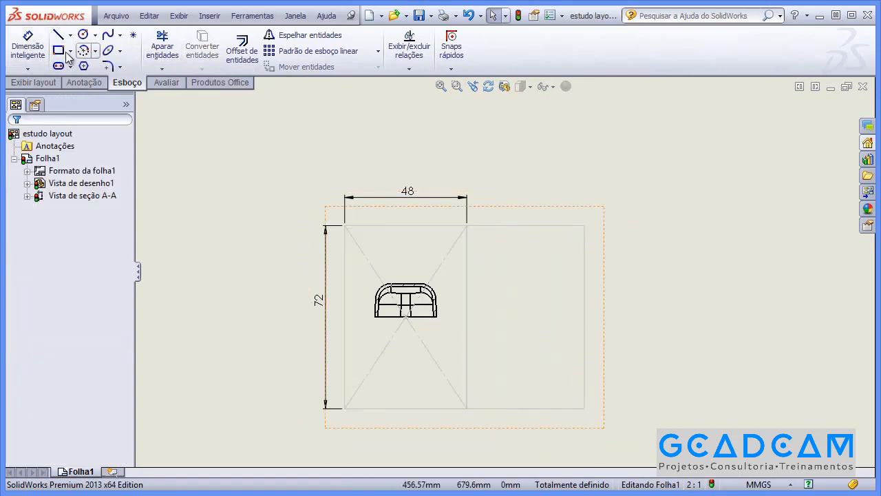
- Dimension the width of the adjoining right-hand rectangle as 48 mm
{"action": "left_click", "coordinate": [28, 42]}
{"action": "left_click", "coordinate": [527, 226]}
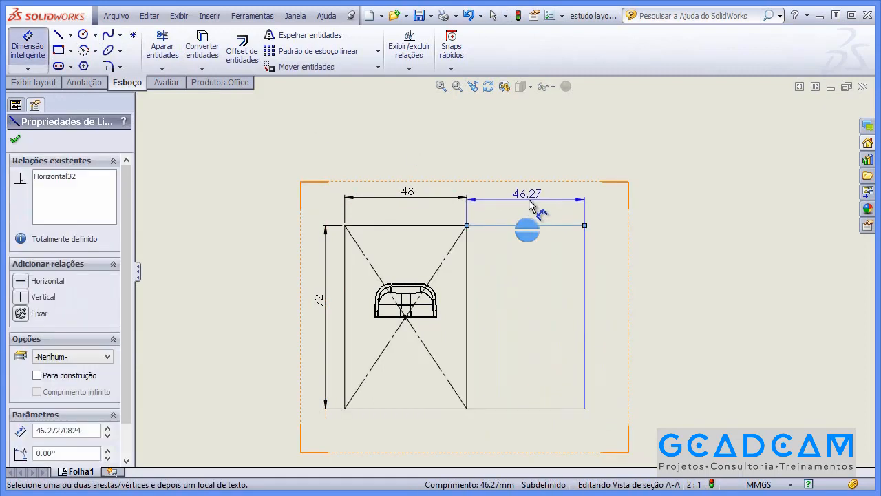
{"action": "left_click", "coordinate": [530, 204]}
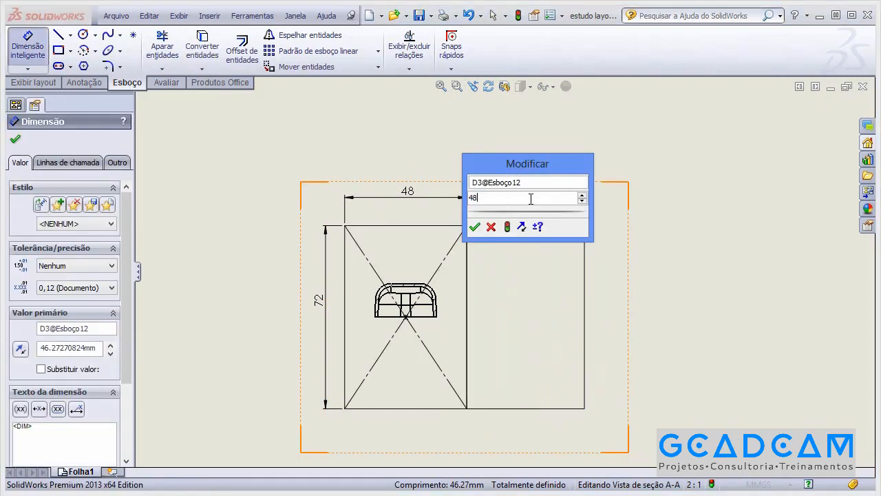
{"action": "key", "text": "Return"}
{"action": "key", "text": "Escape"}
- Delete both width dimensions and the height dimension of the two rectangles in the section view
{"action": "left_click", "coordinate": [530, 200]}
{"action": "key", "text": "Delete"}
{"action": "left_click", "coordinate": [448, 198]}
{"action": "key", "text": "Delete"}
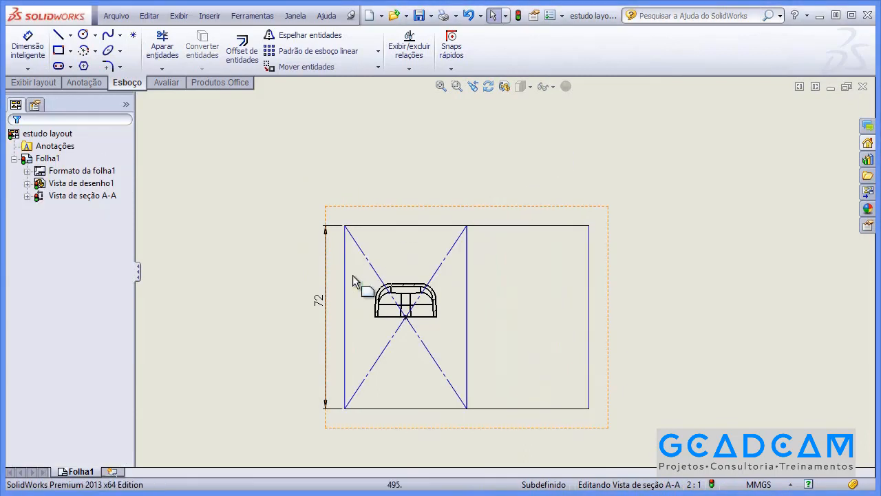
{"action": "left_click", "coordinate": [318, 296]}
{"action": "key", "text": "Delete"}
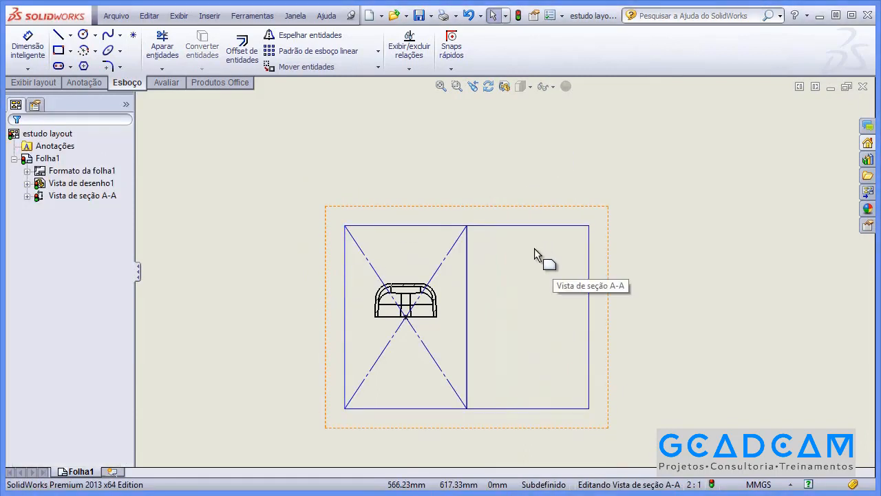
- Offset the shared vertical edge of the two rectangles by 123 mm, once to the right and once to the left
{"action": "scroll", "coordinate": [521, 292], "scroll_direction": "up", "scroll_amount": 3}
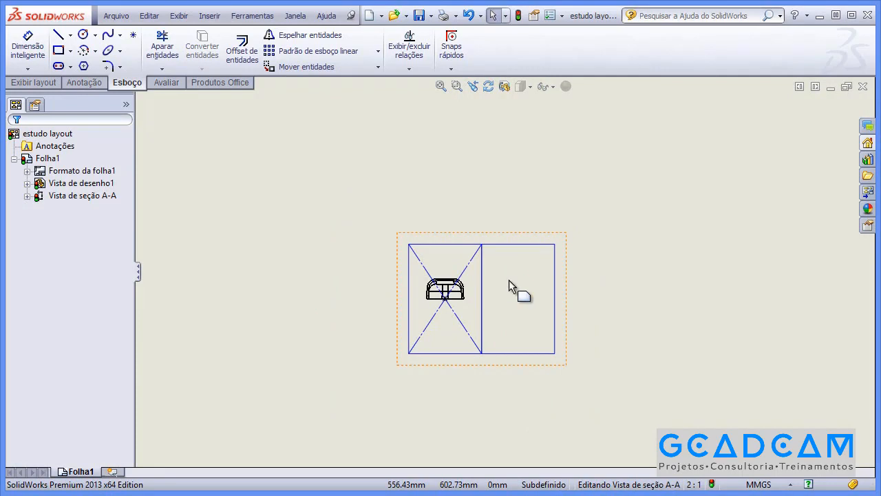
{"action": "scroll", "coordinate": [515, 269], "scroll_direction": "up", "scroll_amount": 2}
{"action": "middle_click_drag", "start_coordinate": [474, 356], "coordinate": [474, 127]}
{"action": "middle_click_drag", "start_coordinate": [455, 340], "coordinate": [459, 290]}
{"action": "scroll", "coordinate": [504, 270], "scroll_direction": "up", "scroll_amount": 4}
{"action": "middle_click_drag", "start_coordinate": [501, 203], "coordinate": [505, 326]}
{"action": "scroll", "coordinate": [504, 271], "scroll_direction": "down", "scroll_amount": 5}
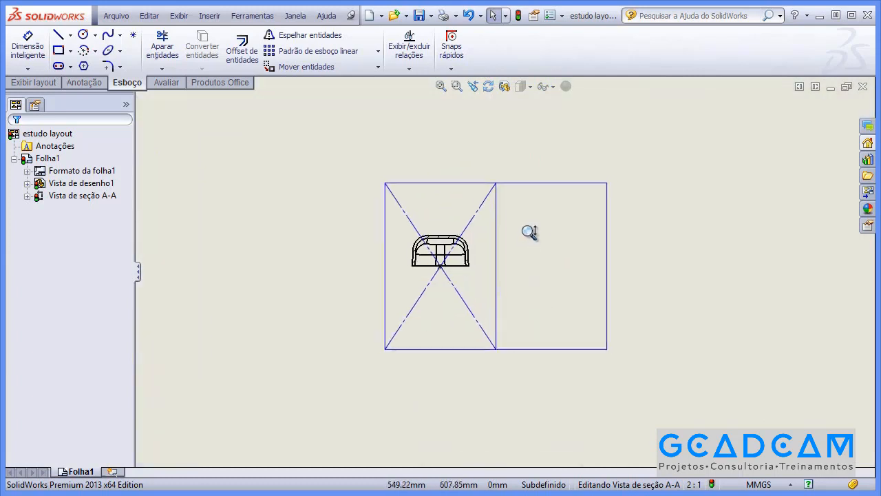
{"action": "left_click", "coordinate": [252, 41]}
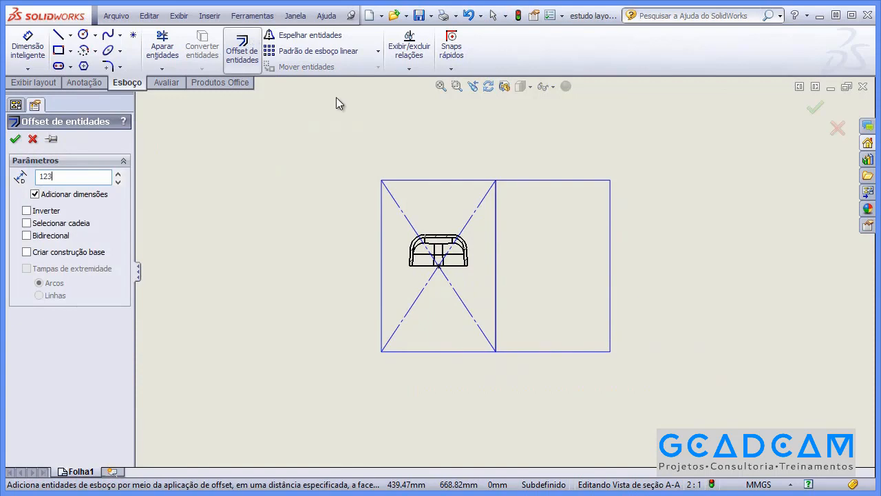
{"action": "left_click", "coordinate": [496, 253]}
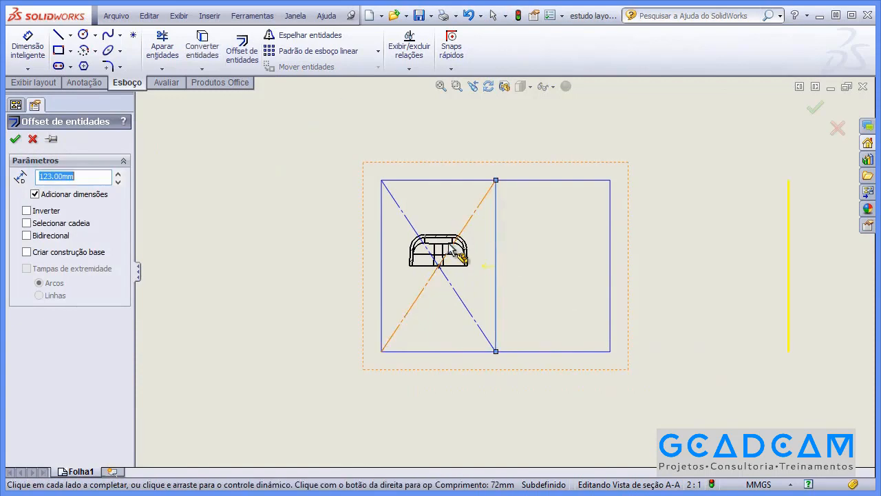
{"action": "left_click", "coordinate": [682, 272]}
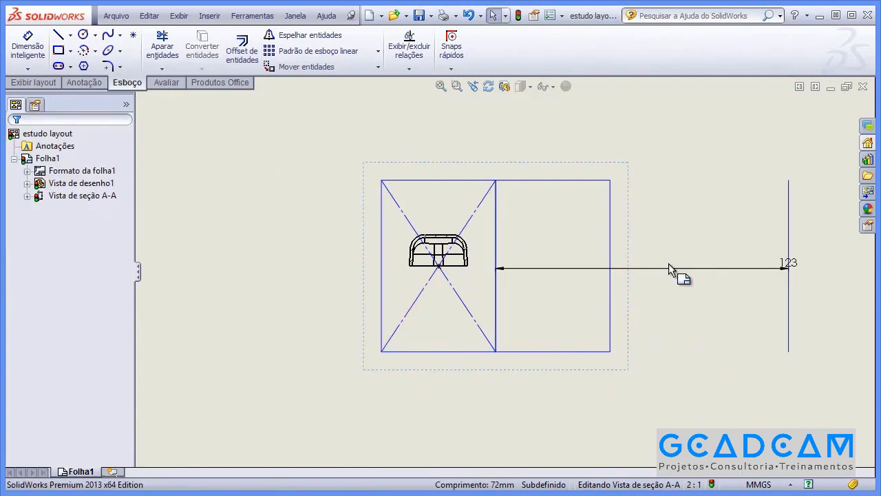
{"action": "left_click", "coordinate": [242, 57]}
{"action": "left_click", "coordinate": [496, 249]}
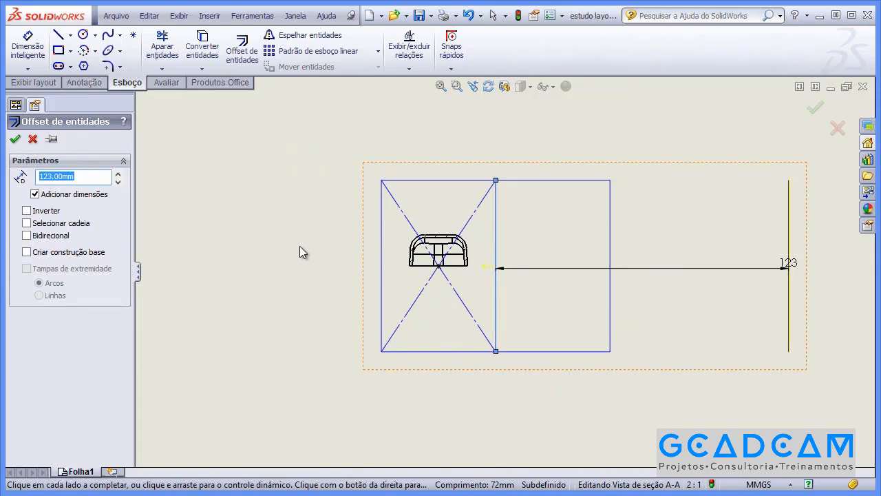
{"action": "left_click", "coordinate": [299, 246]}
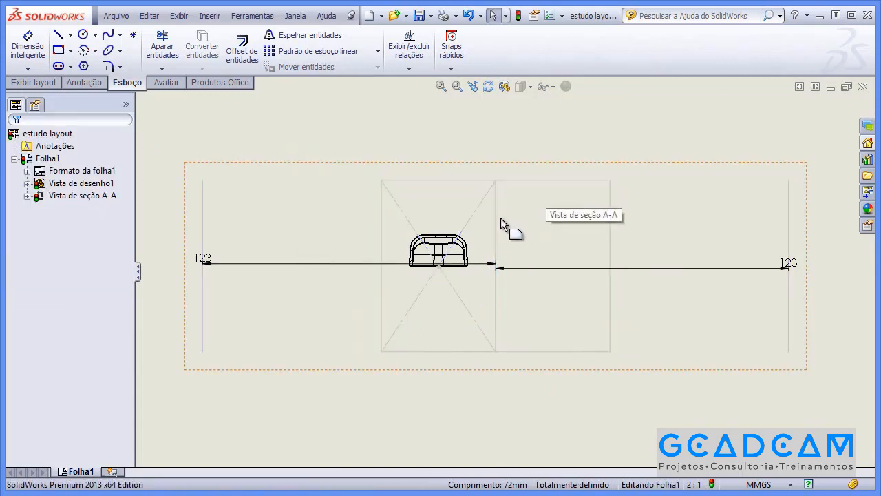
- Delete the two 123 mm offset dimensions
{"action": "left_click", "coordinate": [740, 270]}
{"action": "key", "text": "Delete"}
{"action": "left_click", "coordinate": [295, 263]}
{"action": "key", "text": "Delete"}
- Sketch a 246 mm horizontal line joining the midpoints of the two outer vertical lines
{"action": "scroll", "coordinate": [316, 212], "scroll_direction": "up", "scroll_amount": 2}
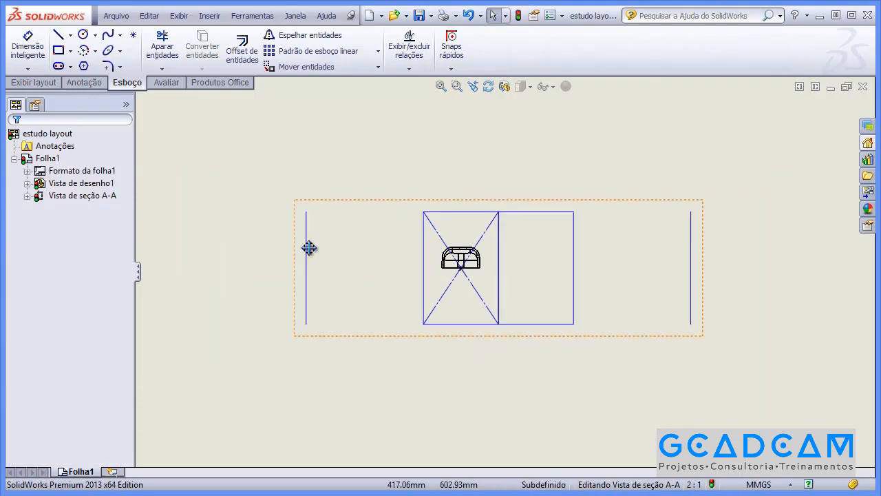
{"action": "middle_click_drag", "start_coordinate": [338, 230], "coordinate": [324, 267]}
{"action": "scroll", "coordinate": [359, 299], "scroll_direction": "down", "scroll_amount": 2}
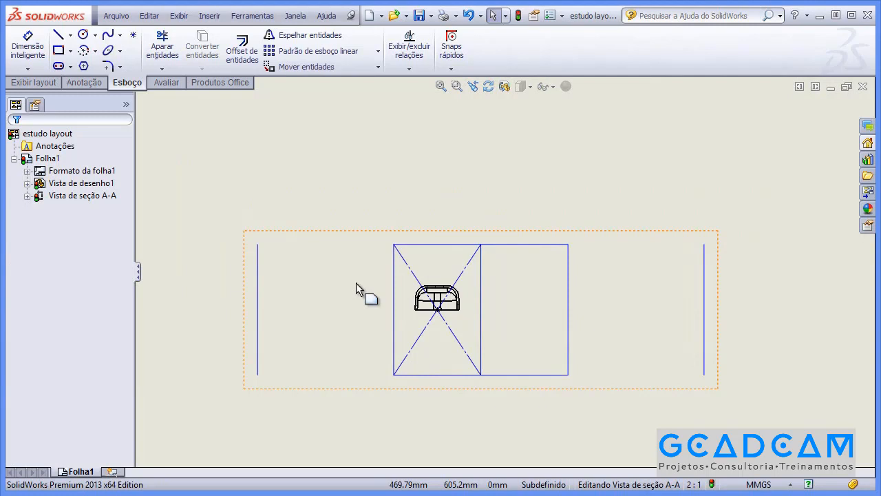
{"action": "left_click", "coordinate": [59, 36]}
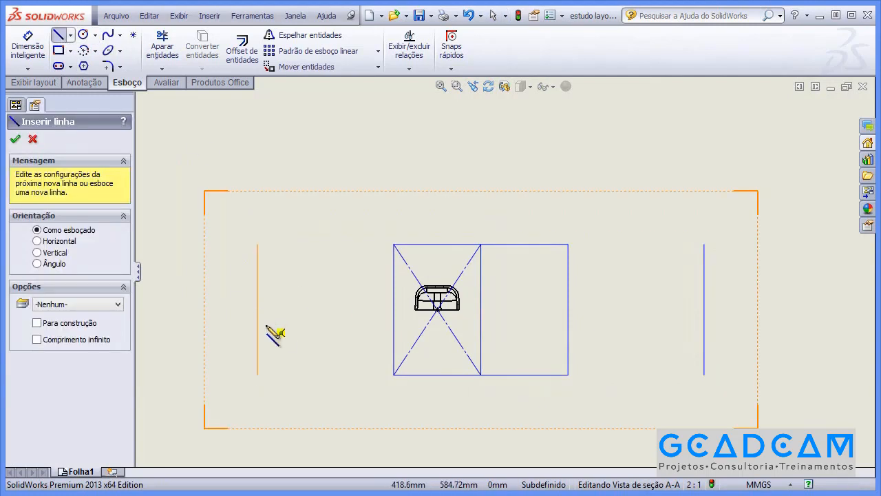
{"action": "left_click", "coordinate": [257, 309]}
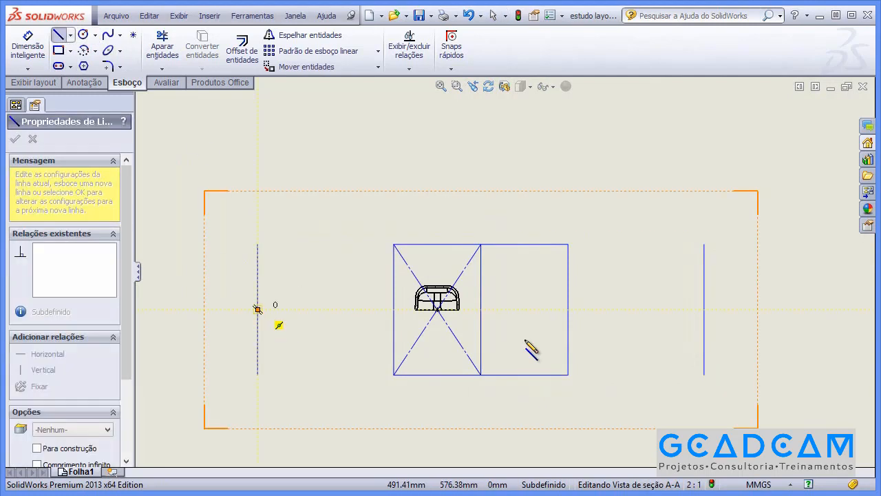
{"action": "left_click", "coordinate": [703, 309]}
{"action": "key", "text": "Escape"}
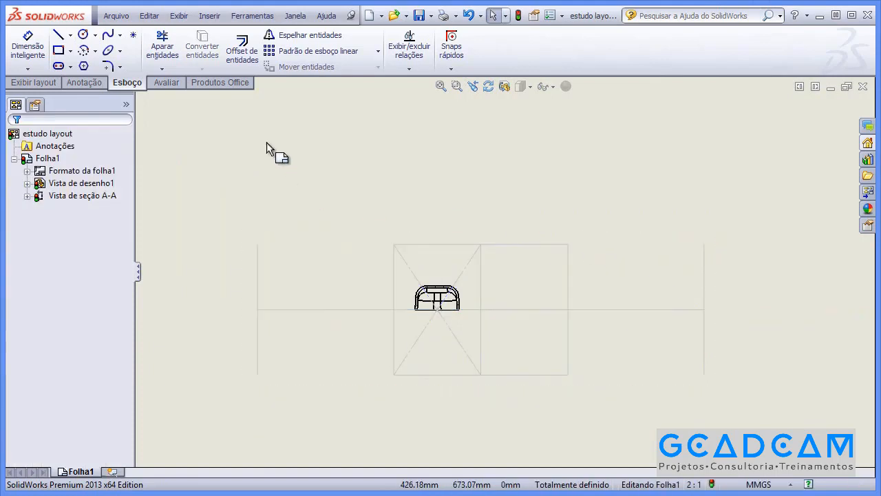
- Offset the horizontal middle line by 36 mm, once upward and once downward, between the outer vertical lines
{"action": "left_click", "coordinate": [321, 308]}
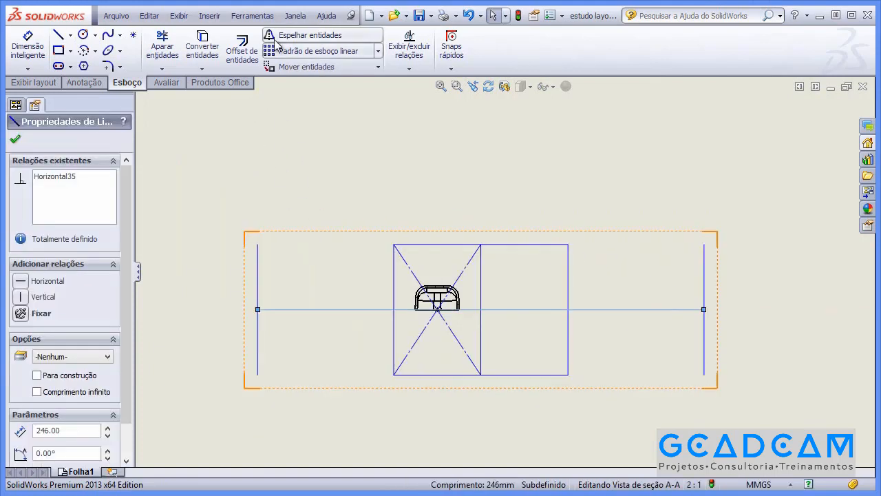
{"action": "left_click", "coordinate": [241, 56]}
{"action": "type", "text": "3"}
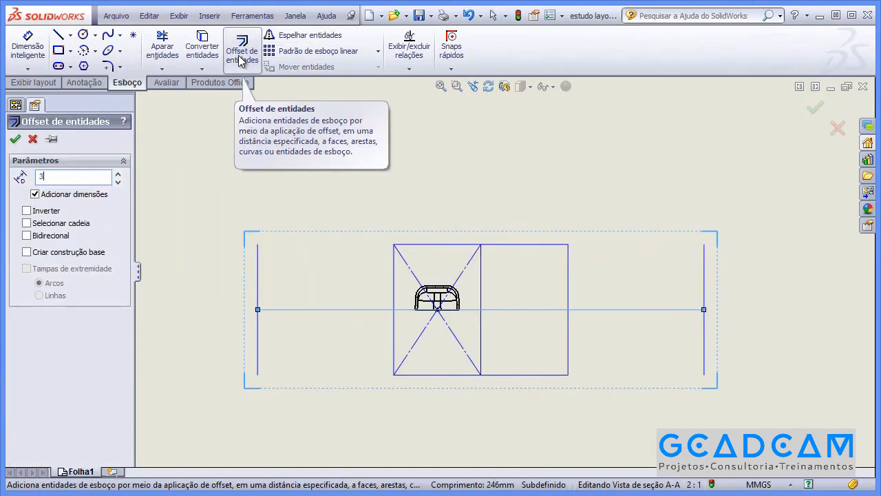
{"action": "type", "text": "6"}
{"action": "key", "text": "Return"}
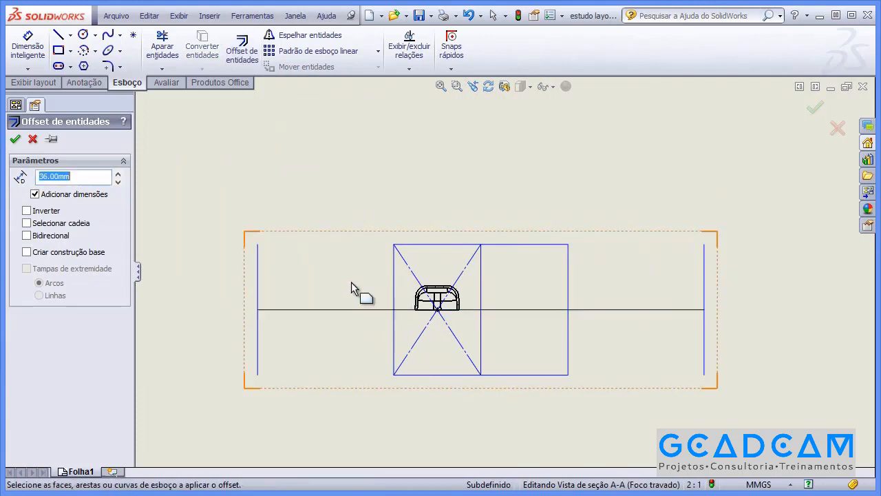
{"action": "left_click", "coordinate": [318, 271]}
{"action": "left_click", "coordinate": [314, 310]}
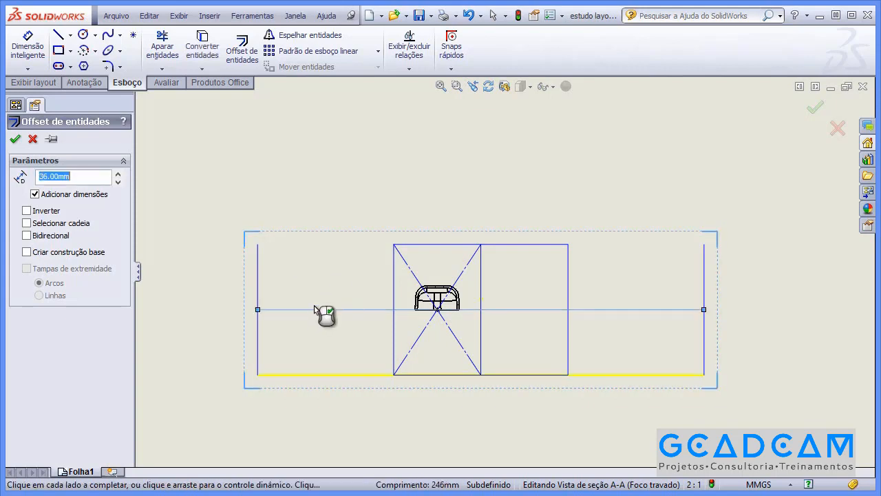
{"action": "left_click", "coordinate": [319, 275]}
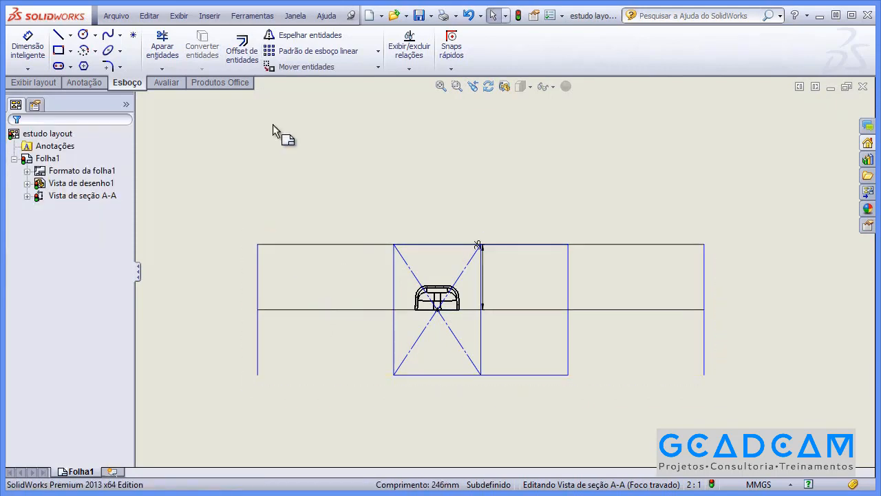
{"action": "left_click", "coordinate": [242, 43]}
{"action": "left_click", "coordinate": [311, 309]}
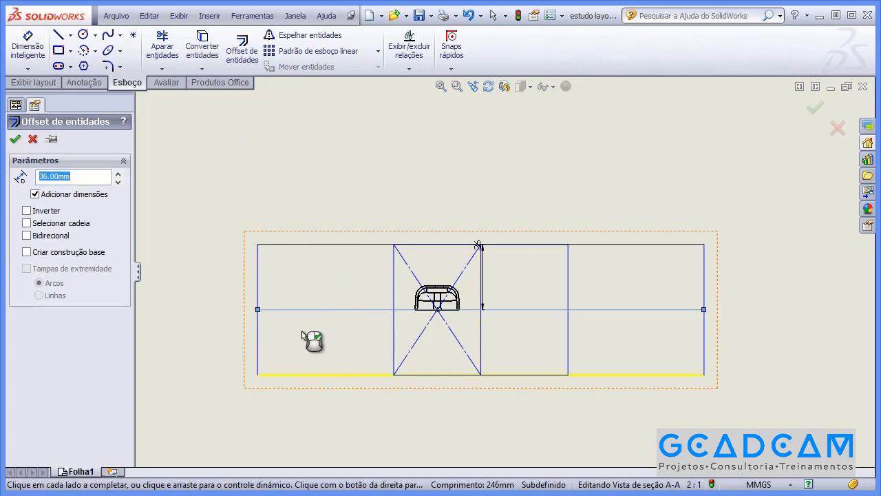
{"action": "left_click", "coordinate": [329, 338]}
- Offset the bottom horizontal line of the plate outline 36 mm downward
{"action": "middle_click_drag", "start_coordinate": [325, 340], "coordinate": [332, 300]}
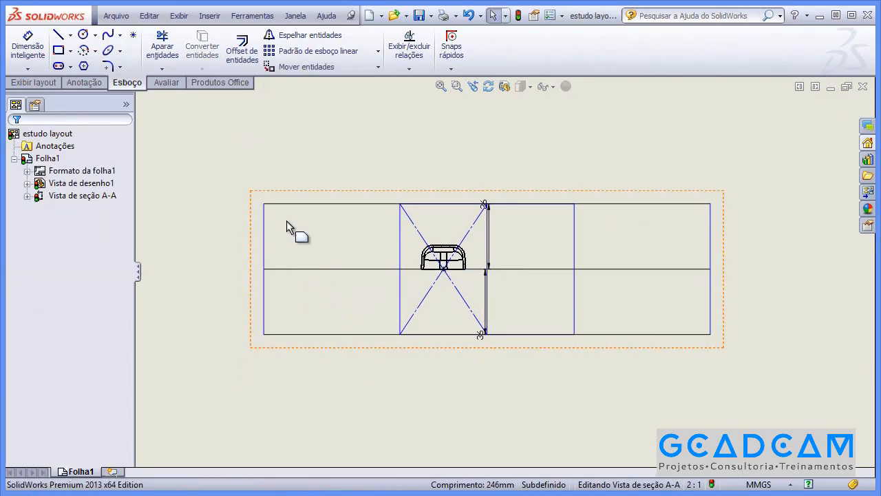
{"action": "left_click", "coordinate": [242, 49]}
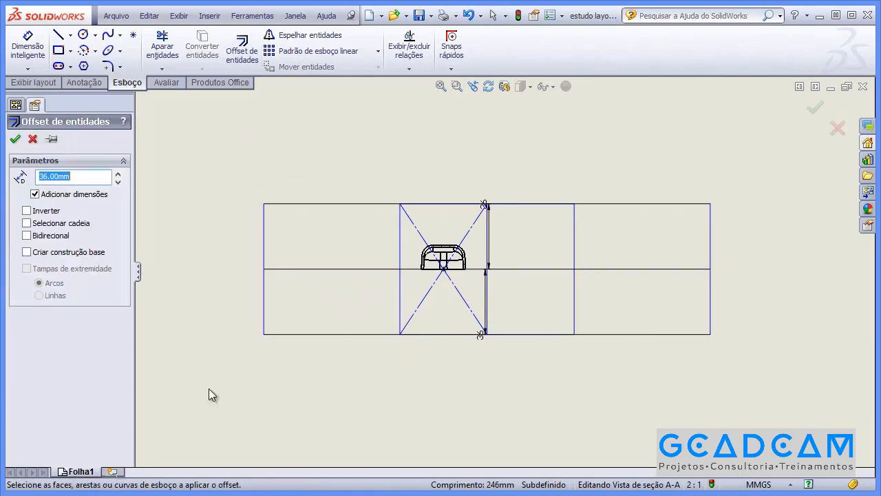
{"action": "left_click", "coordinate": [300, 334]}
{"action": "left_click", "coordinate": [297, 381]}
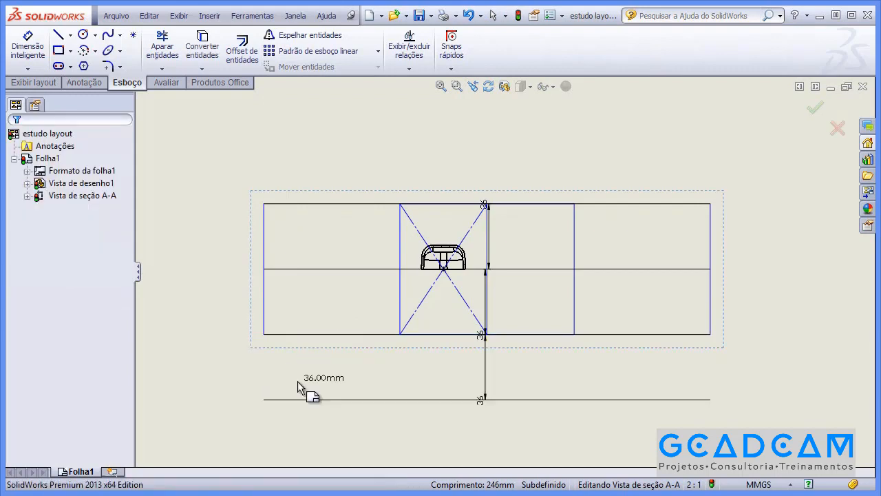
- Offset the top horizontal line of the plate outline 27 mm upward in the section view
{"action": "mouse_move", "coordinate": [317, 245]}
{"action": "middle_mouse_down"}
{"action": "mouse_move", "coordinate": [324, 298]}
{"action": "mouse_move", "coordinate": [333, 301]}
{"action": "middle_mouse_up"}
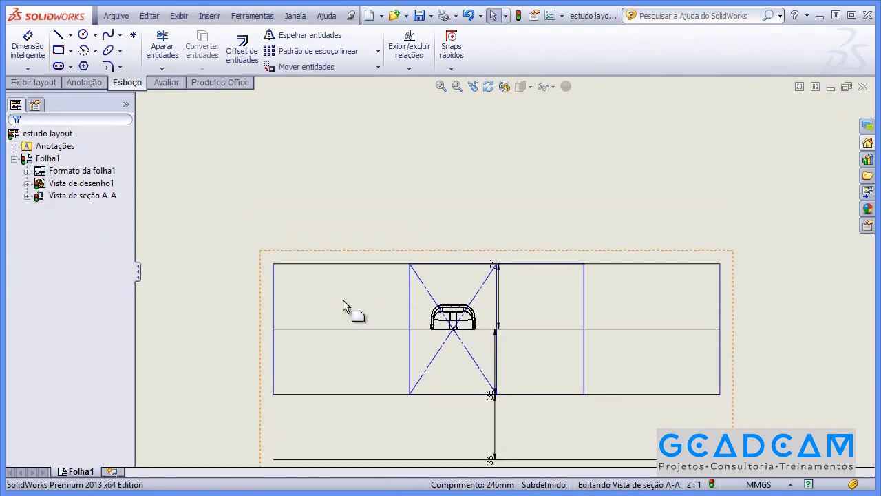
{"action": "left_click", "coordinate": [248, 60]}
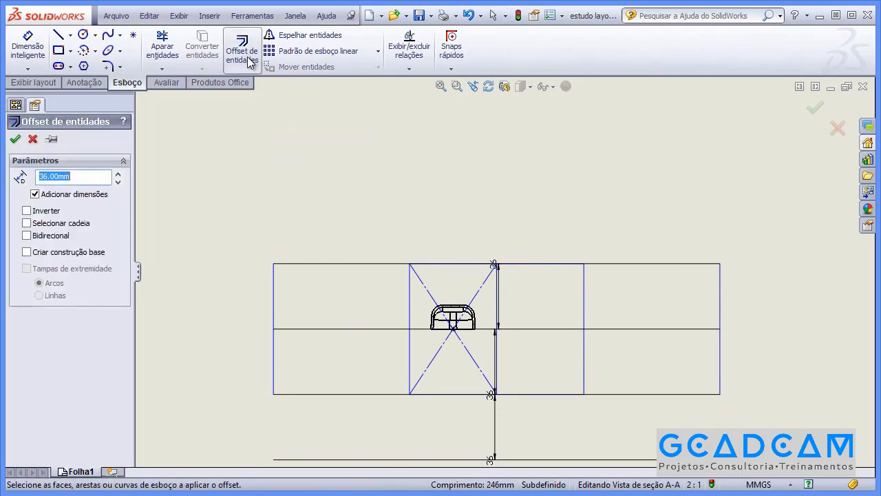
{"action": "type", "text": "27"}
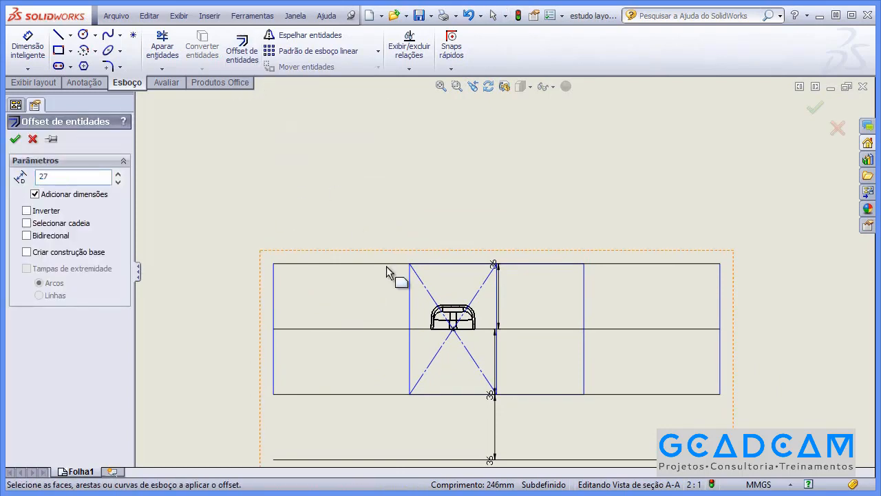
{"action": "left_click", "coordinate": [368, 264]}
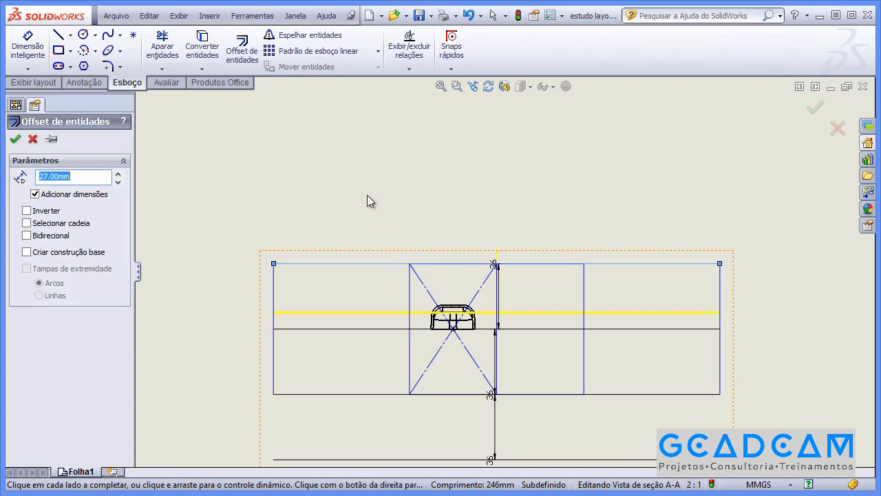
{"action": "middle_click_drag", "start_coordinate": [366, 251], "coordinate": [376, 337], "text": "shift"}
{"action": "middle_click_drag", "start_coordinate": [376, 290], "coordinate": [376, 230]}
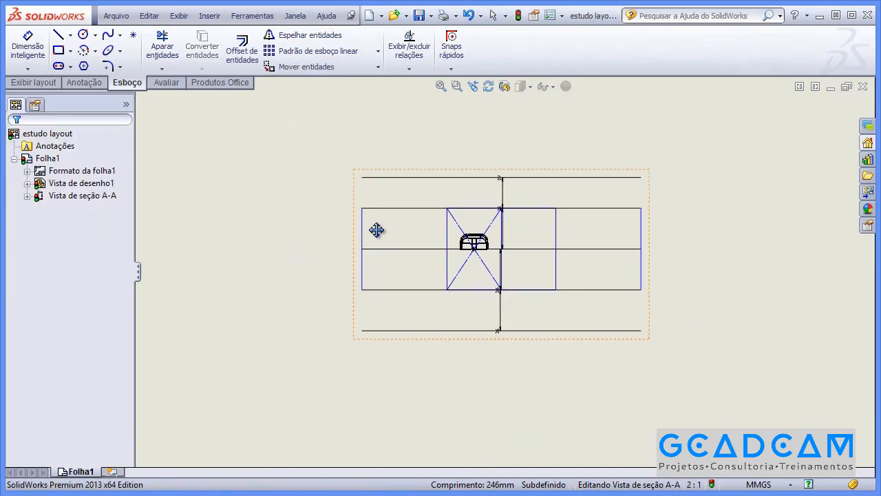
- Offset the lowest horizontal line downward to mark the tall space beneath the 36 mm plate
{"action": "left_click", "coordinate": [245, 55]}
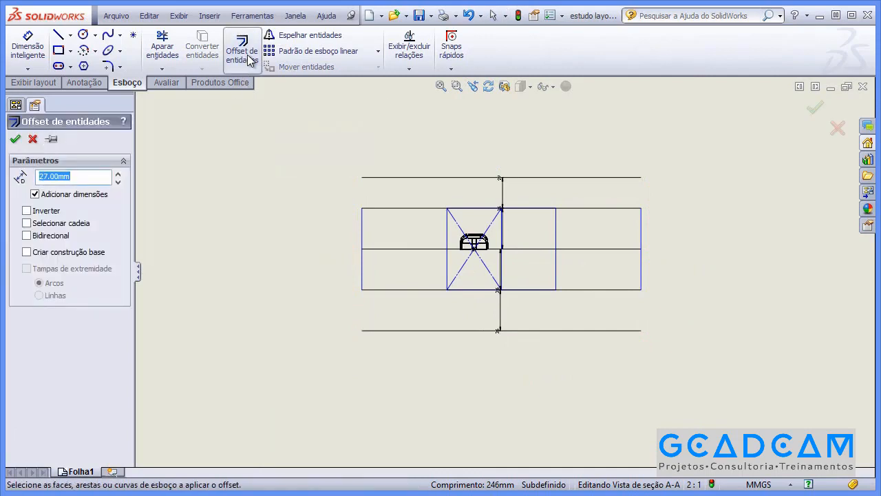
{"action": "left_click", "coordinate": [413, 330]}
{"action": "left_click", "coordinate": [408, 374]}
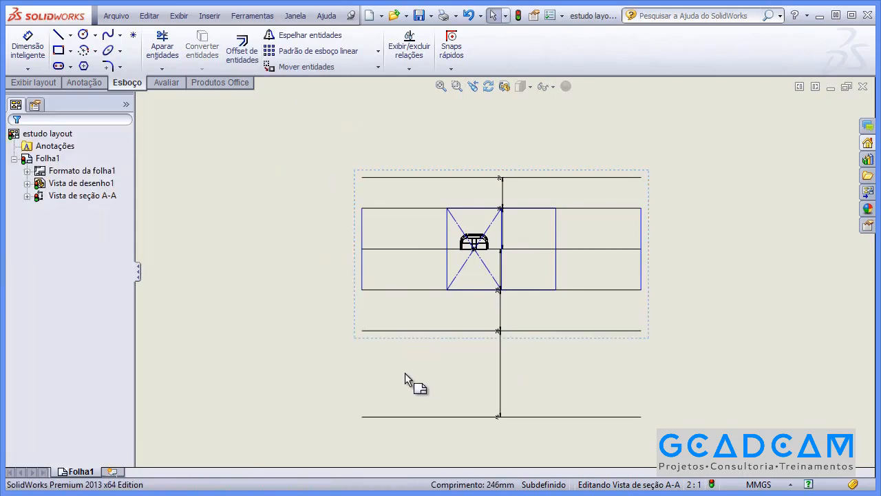
- Offset the new lowest horizontal line 27 mm downward to form the bottom plate
{"action": "middle_click_drag", "start_coordinate": [430, 411], "coordinate": [414, 362]}
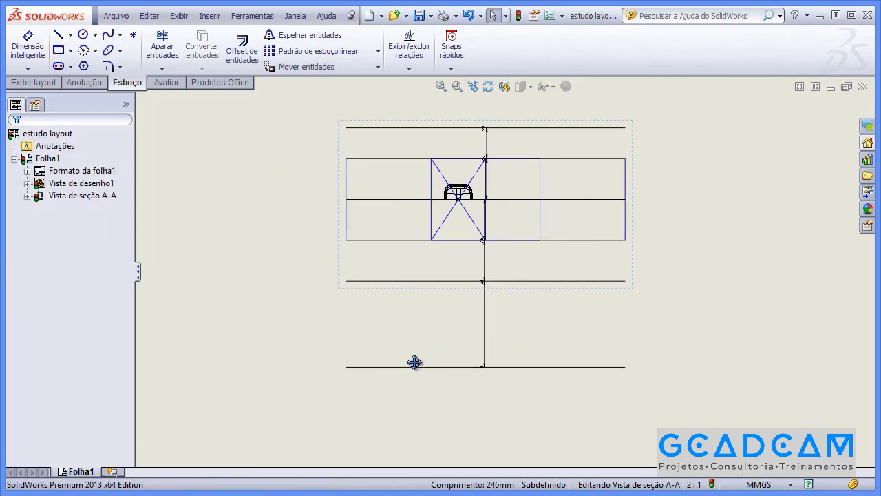
{"action": "left_click", "coordinate": [243, 54]}
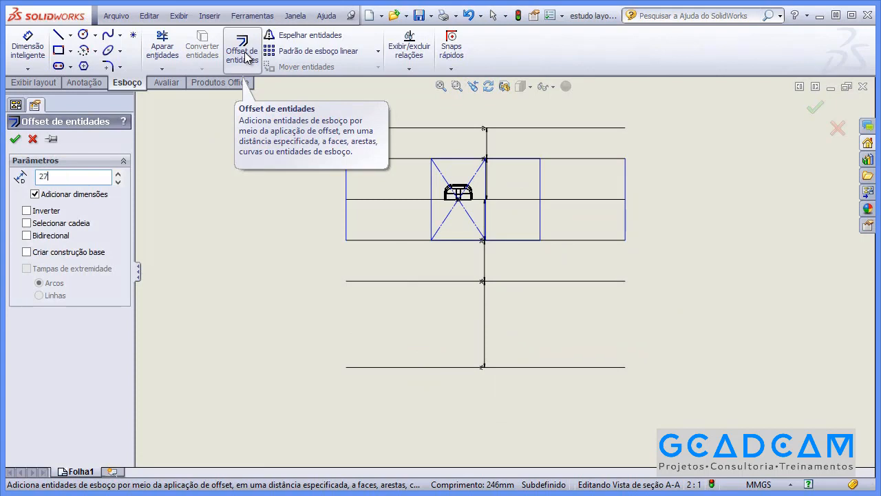
{"action": "left_click", "coordinate": [409, 375]}
{"action": "left_click", "coordinate": [408, 409]}
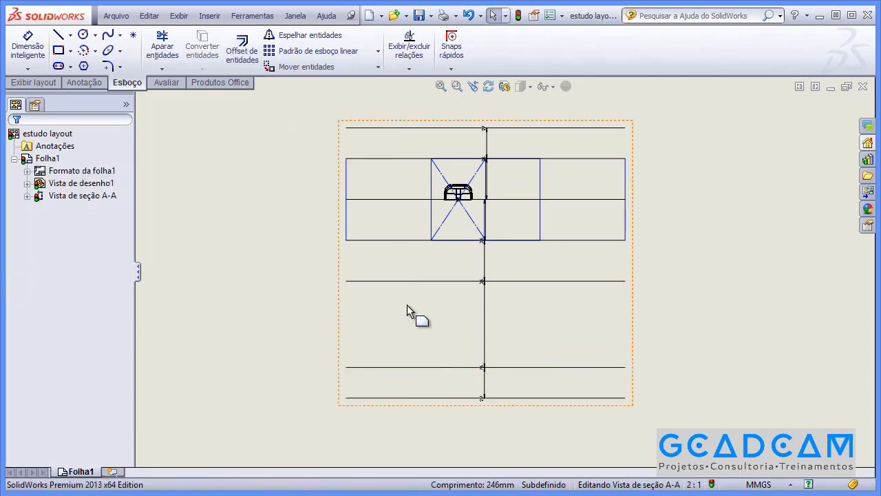
- Delete the vertical offset dimensions between the horizontal plate lines in the section view
{"action": "scroll", "coordinate": [409, 313], "scroll_direction": "down", "scroll_amount": 2}
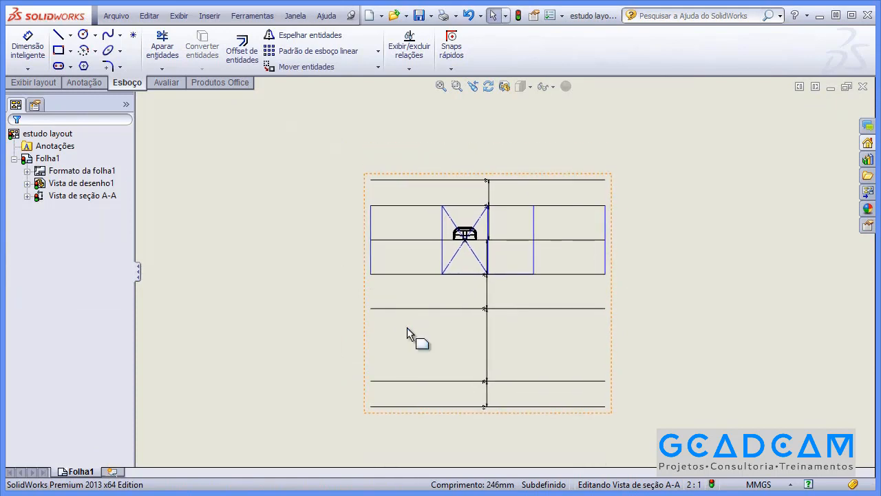
{"action": "left_click", "coordinate": [487, 395]}
{"action": "key", "text": "Delete"}
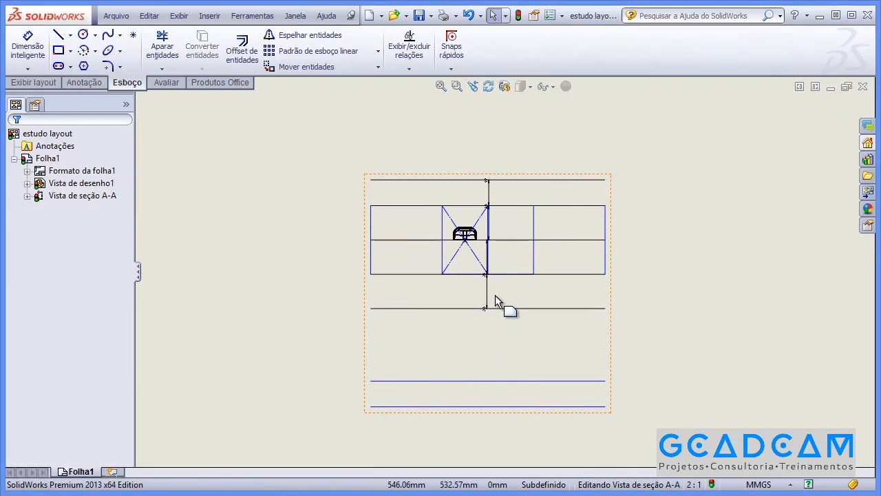
{"action": "left_click", "coordinate": [488, 296]}
{"action": "key", "text": "Delete"}
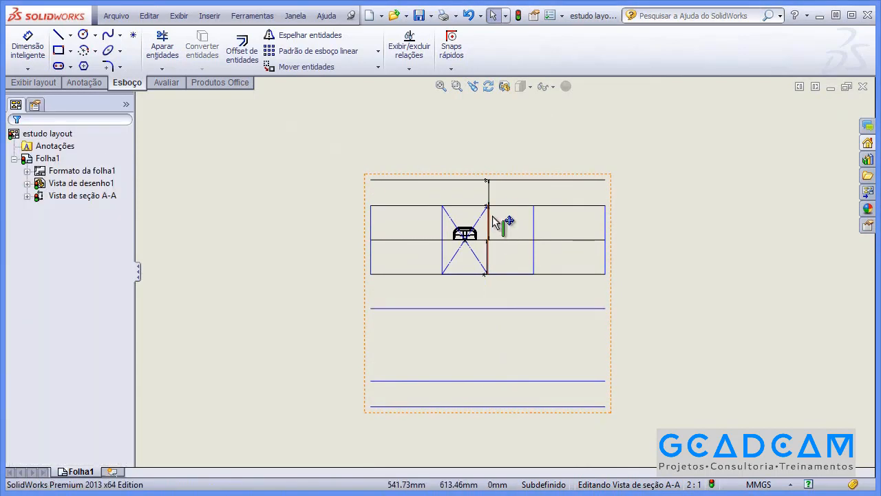
{"action": "left_click", "coordinate": [489, 194]}
{"action": "key", "text": "Delete"}
{"action": "scroll", "coordinate": [485, 227], "scroll_direction": "down", "scroll_amount": 5}
{"action": "left_click", "coordinate": [487, 241]}
{"action": "key", "text": "Delete"}
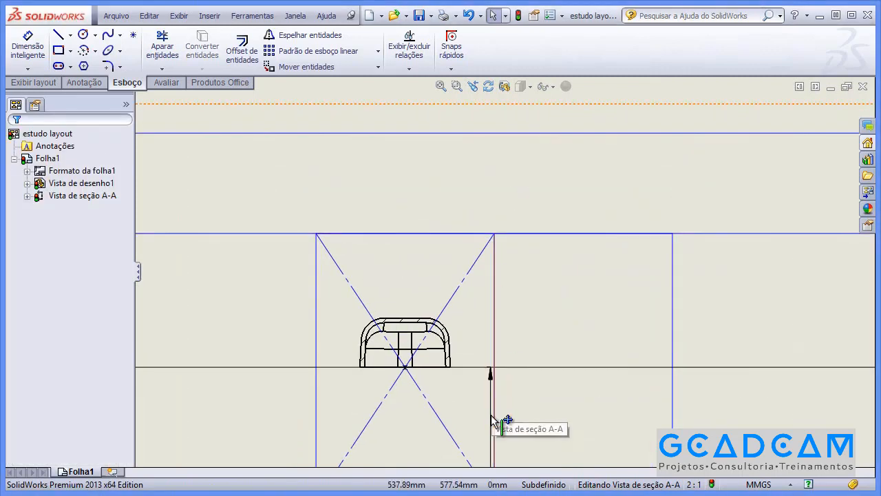
- Delete the two outer 72 mm vertical lines at the ends of the middle plates
{"action": "scroll", "coordinate": [488, 403], "scroll_direction": "up", "scroll_amount": 3}
{"action": "scroll", "coordinate": [356, 241], "scroll_direction": "up", "scroll_amount": 2}
{"action": "left_click", "coordinate": [318, 282]}
{"action": "key", "text": "Delete"}
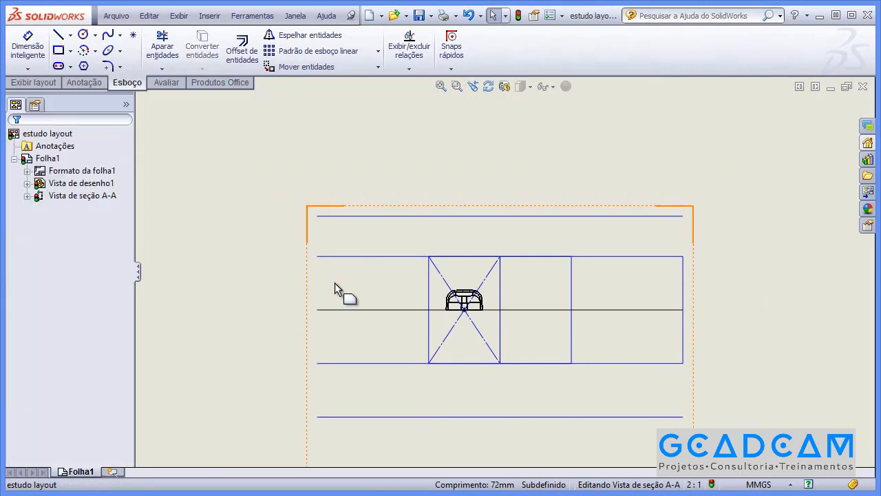
{"action": "left_click", "coordinate": [682, 288]}
{"action": "key", "text": "Delete"}
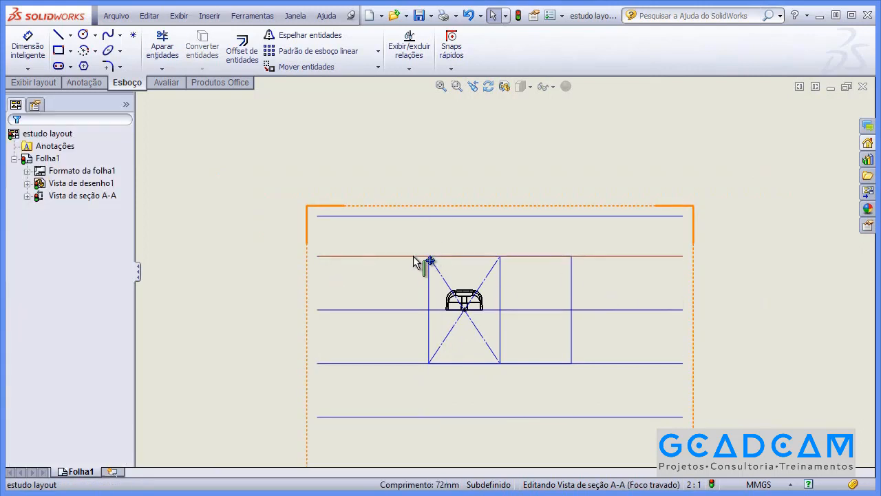
- Sketch two 238 mm vertical lines joining the left and right ends of the top and bottom horizontal lines
{"action": "scroll", "coordinate": [417, 260], "scroll_direction": "up", "scroll_amount": 2}
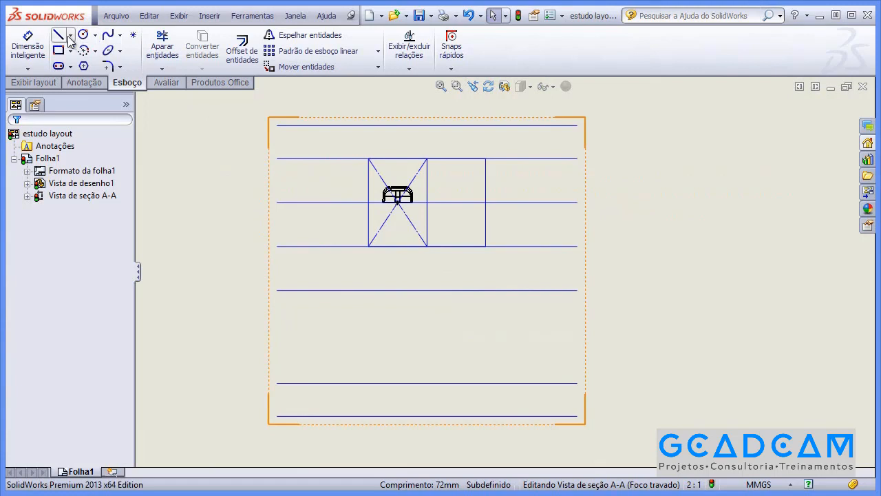
{"action": "left_click", "coordinate": [59, 35]}
{"action": "left_click", "coordinate": [277, 125]}
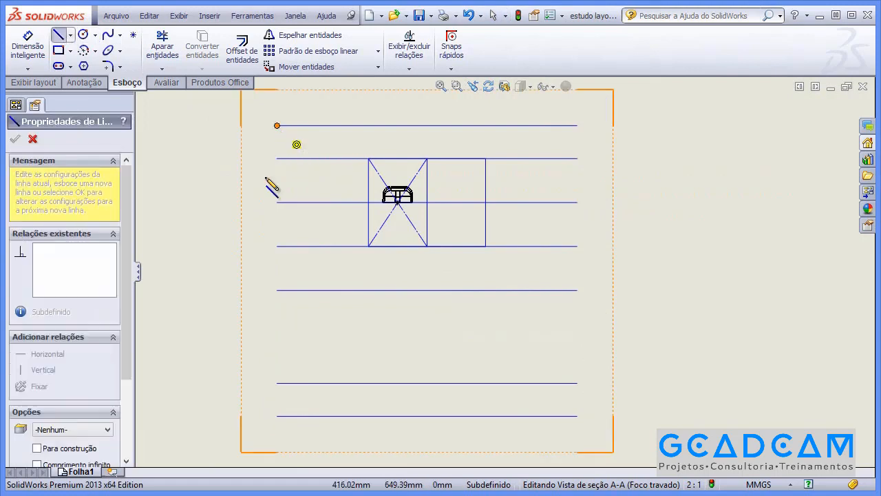
{"action": "left_click", "coordinate": [277, 416]}
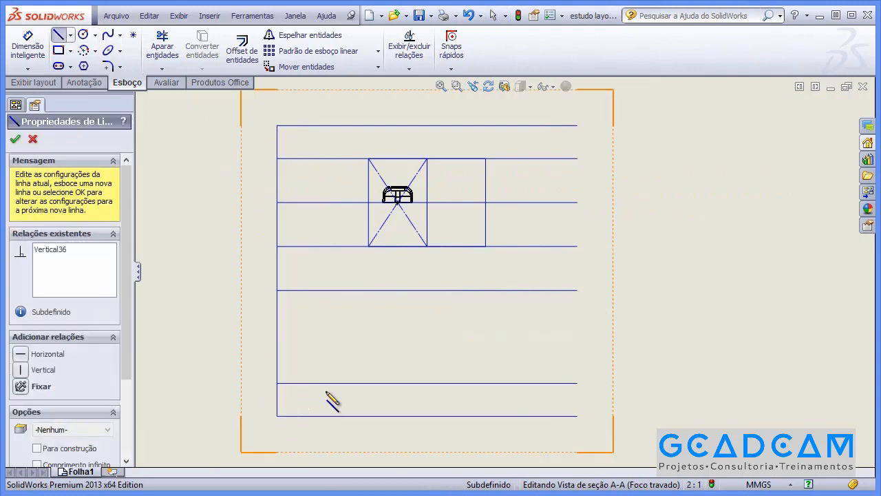
{"action": "left_click", "coordinate": [576, 125]}
{"action": "left_click", "coordinate": [577, 416]}
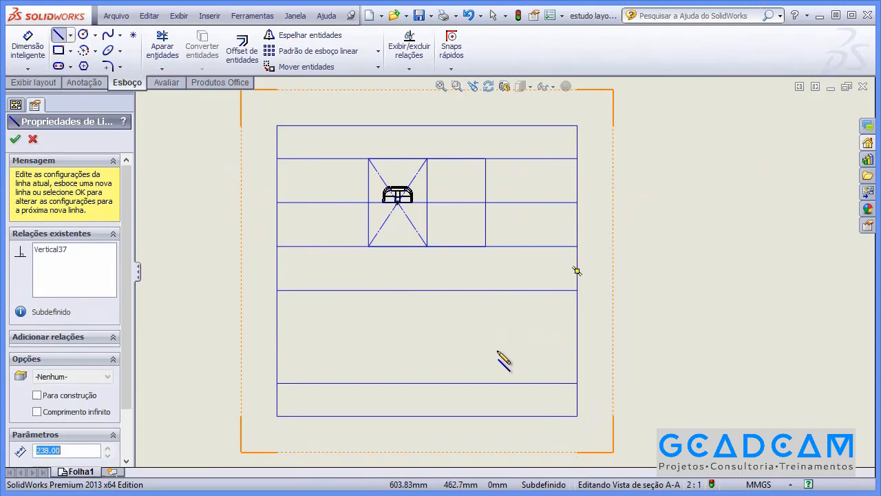
{"action": "key", "text": "Escape"}
- Offset the left and right 238 mm vertical lines 25 mm outward
{"action": "scroll", "coordinate": [431, 308], "scroll_direction": "up", "scroll_amount": 1}
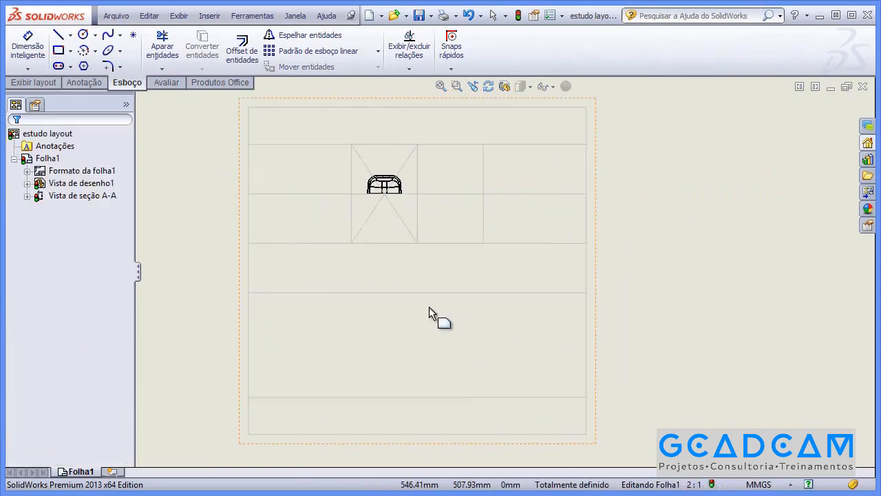
{"action": "left_click", "coordinate": [277, 190]}
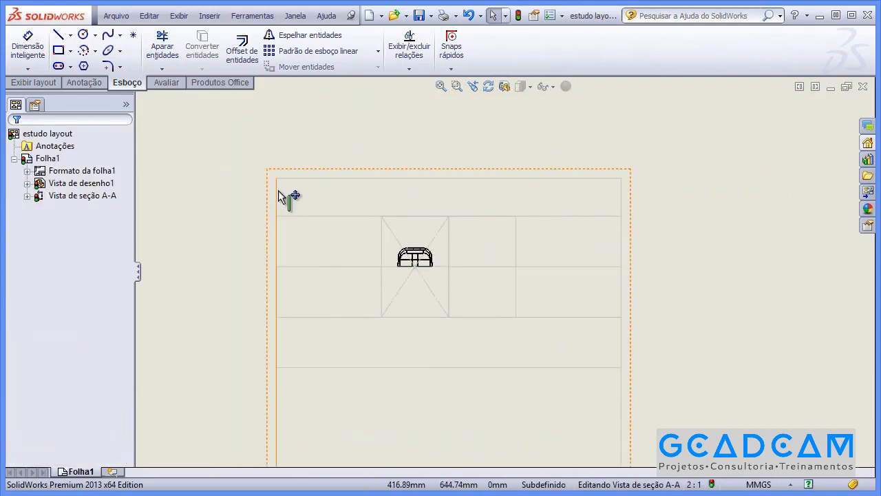
{"action": "left_click", "coordinate": [242, 49]}
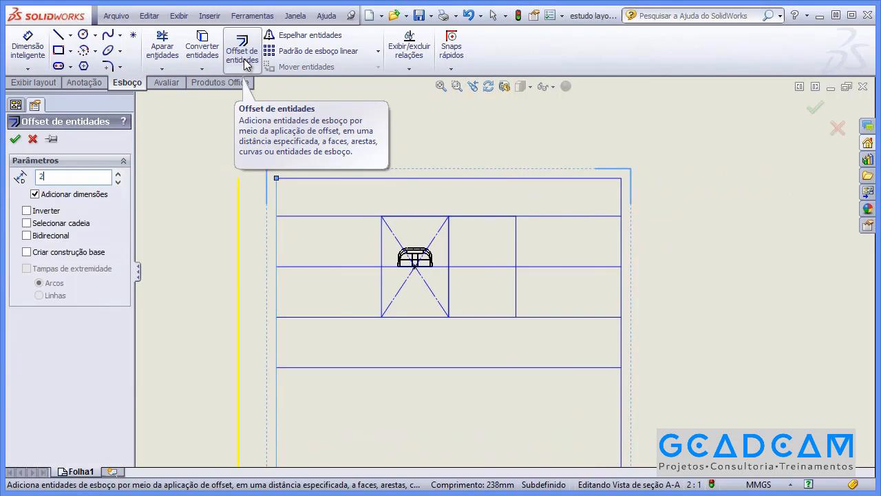
{"action": "key", "text": "Return"}
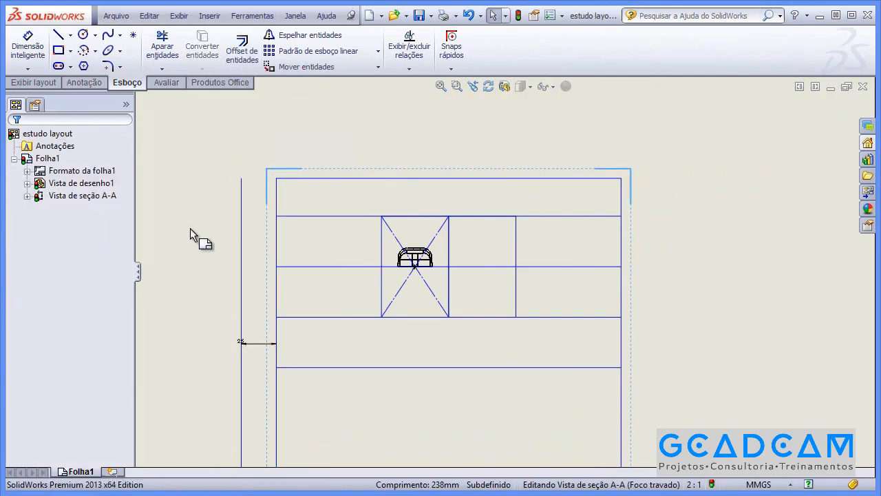
{"action": "left_click", "coordinate": [243, 56]}
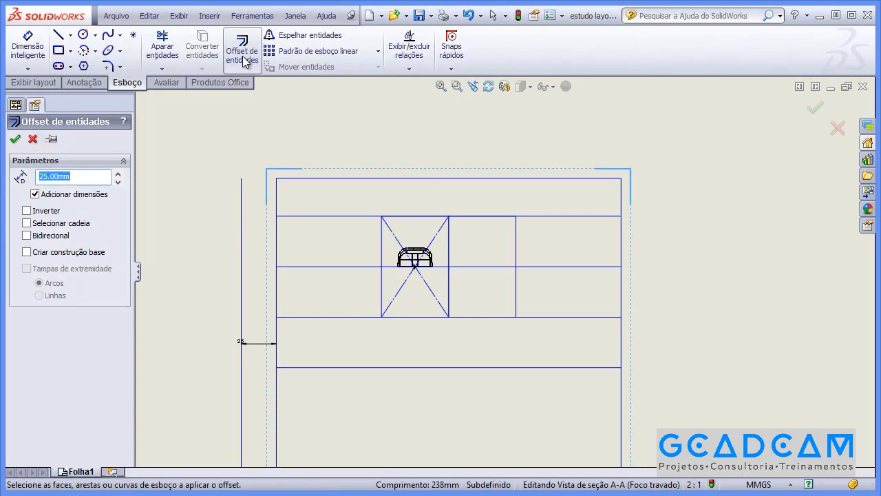
{"action": "left_click", "coordinate": [621, 199]}
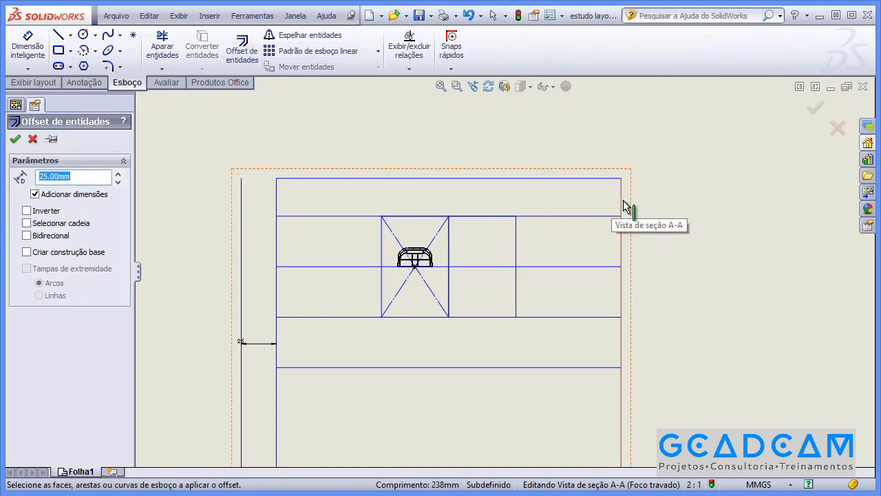
{"action": "left_click", "coordinate": [699, 197]}
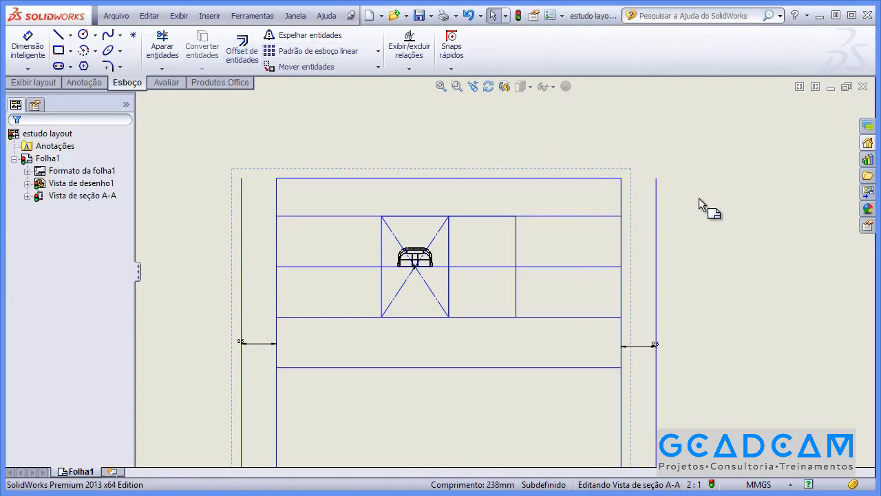
- Corner-trim both offset vertical lines with the top plate's upper and lower lines to widen the top plate on each side
{"action": "left_click", "coordinate": [165, 48]}
{"action": "left_click", "coordinate": [286, 180]}
{"action": "left_click", "coordinate": [241, 190]}
{"action": "left_click", "coordinate": [243, 192]}
{"action": "left_click", "coordinate": [291, 216]}
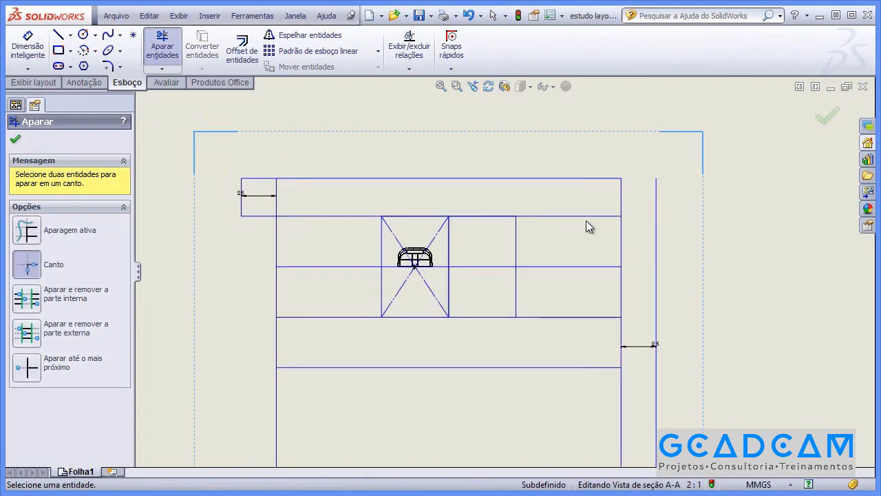
{"action": "left_click", "coordinate": [611, 217]}
{"action": "left_click", "coordinate": [656, 195]}
{"action": "left_click", "coordinate": [655, 187]}
{"action": "left_click", "coordinate": [600, 180]}
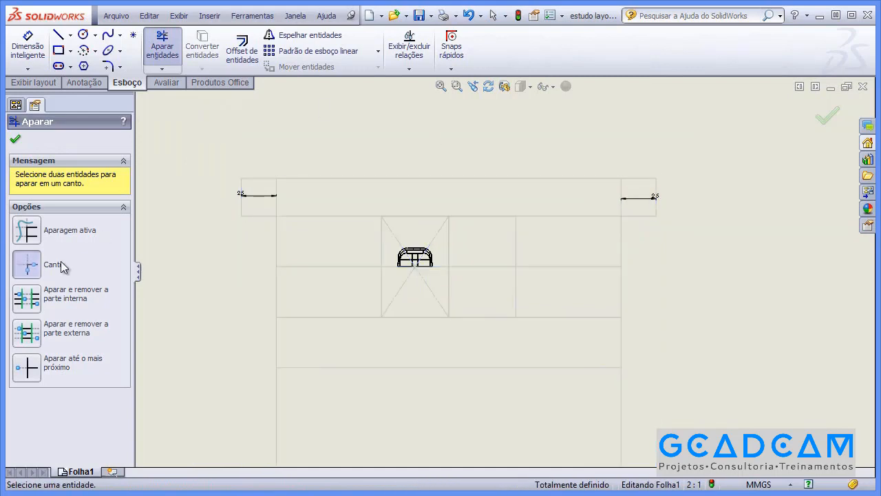
- Trim the inner vertical segments out of the widened top plate and delete its 25 mm offset dimensions
{"action": "left_click", "coordinate": [28, 368]}
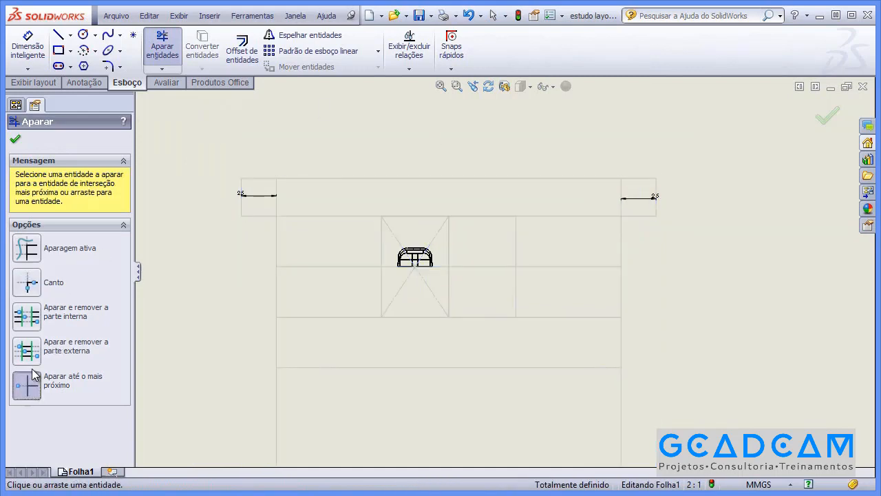
{"action": "left_click", "coordinate": [276, 187]}
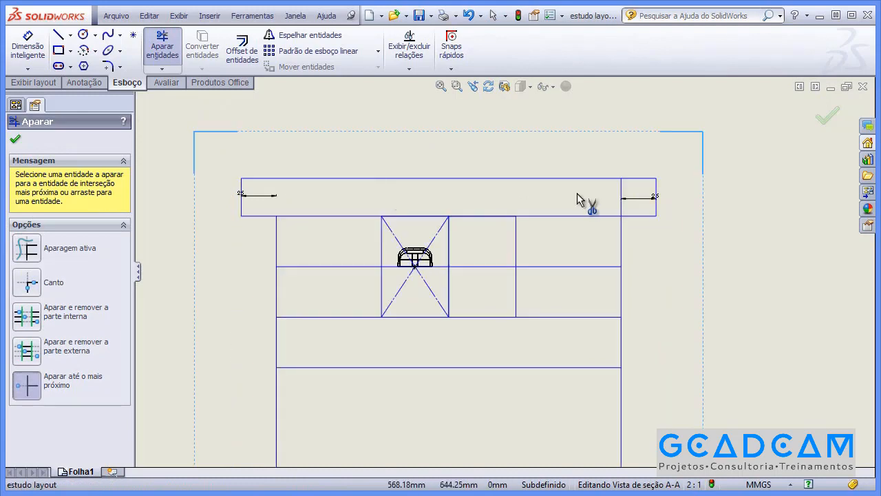
{"action": "left_click", "coordinate": [622, 196]}
{"action": "key", "text": "Escape"}
{"action": "left_click", "coordinate": [635, 200]}
{"action": "key", "text": "Delete"}
- Offset the left and right 211 mm vertical lines below the top plate 25 mm outward
{"action": "mouse_move", "coordinate": [342, 180]}
{"action": "middle_mouse_down", "text": "shift"}
{"action": "mouse_move", "coordinate": [437, 256]}
{"action": "mouse_move", "coordinate": [445, 171]}
{"action": "middle_mouse_up", "text": "shift"}
{"action": "mouse_move", "coordinate": [403, 303]}
{"action": "middle_mouse_down", "text": "shift"}
{"action": "mouse_move", "coordinate": [415, 253]}
{"action": "mouse_move", "coordinate": [386, 312]}
{"action": "mouse_move", "coordinate": [385, 295]}
{"action": "middle_mouse_up", "text": "shift"}
{"action": "left_click", "coordinate": [237, 48]}
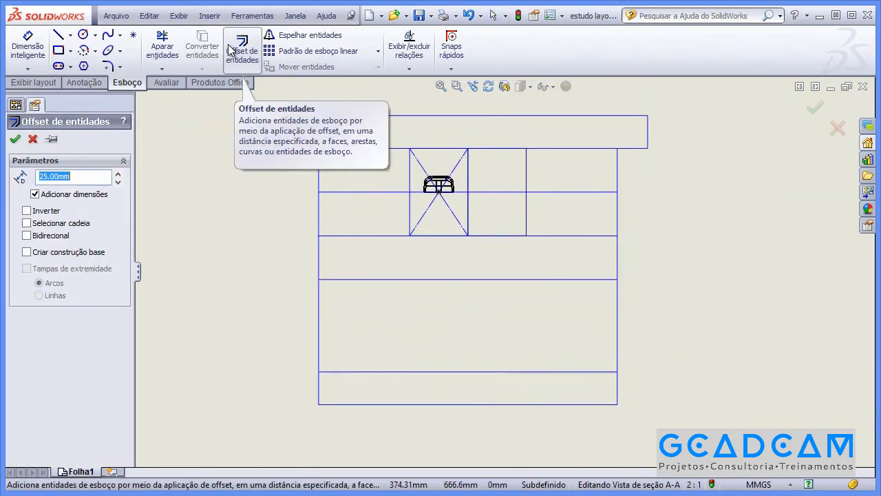
{"action": "left_click", "coordinate": [318, 382]}
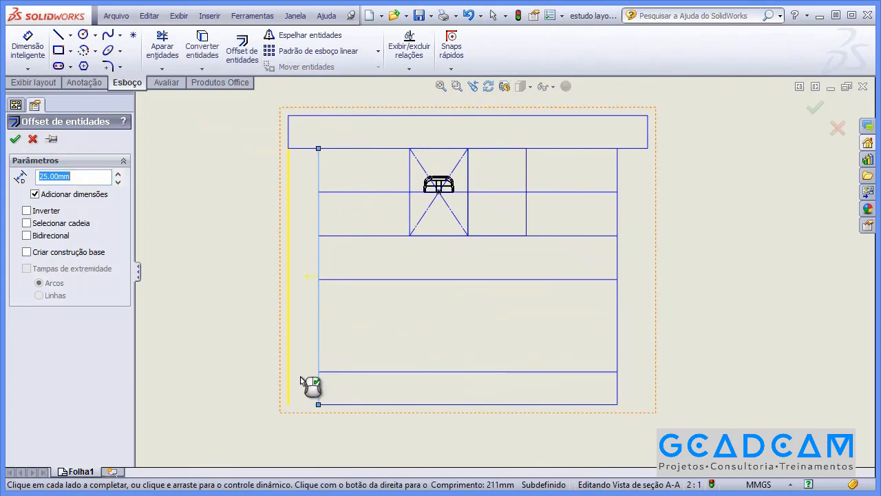
{"action": "left_click", "coordinate": [301, 381]}
{"action": "left_click", "coordinate": [230, 57]}
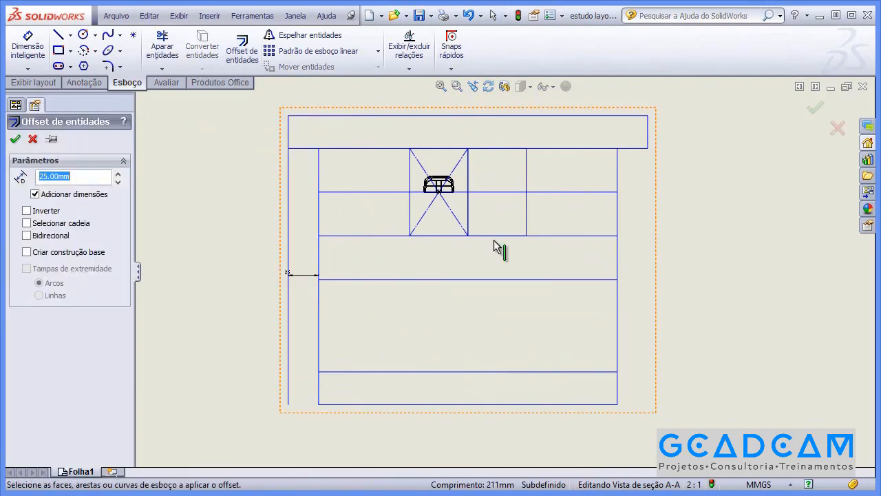
{"action": "left_click", "coordinate": [618, 392]}
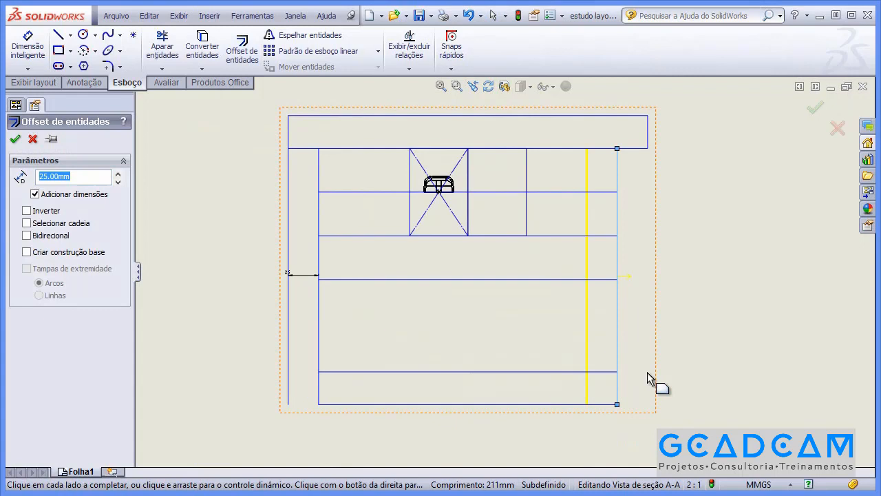
{"action": "left_click", "coordinate": [647, 377]}
- Corner-trim both offset vertical lines with the bottom plate's upper line to start widening the bottom plate on each side
{"action": "left_click", "coordinate": [172, 54]}
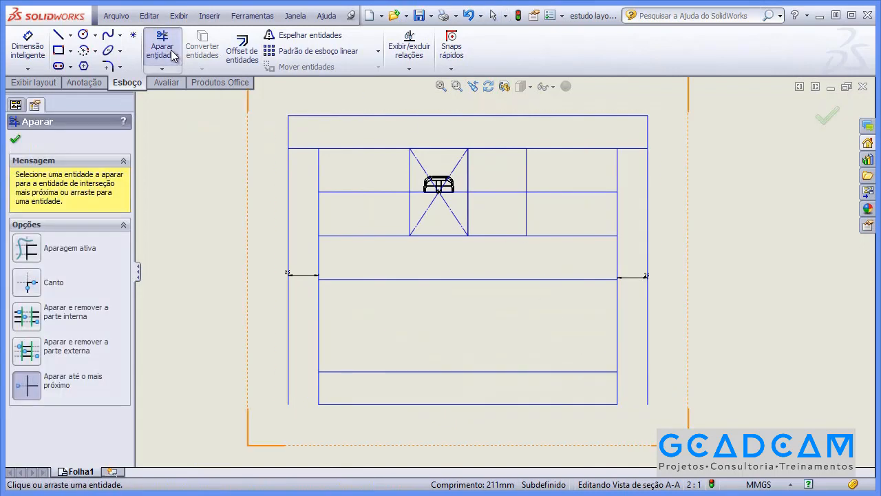
{"action": "left_click", "coordinate": [28, 286]}
{"action": "left_click", "coordinate": [346, 373]}
{"action": "left_click", "coordinate": [289, 381]}
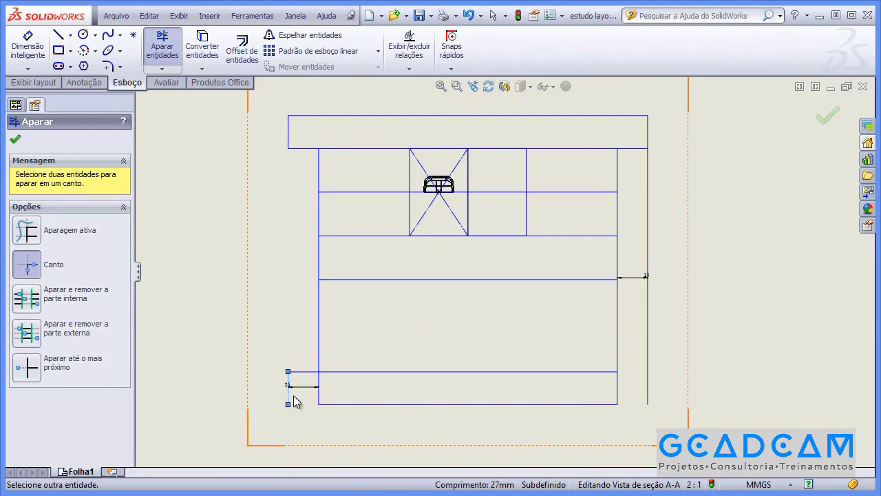
{"action": "left_click", "coordinate": [648, 387]}
{"action": "left_click", "coordinate": [585, 374]}
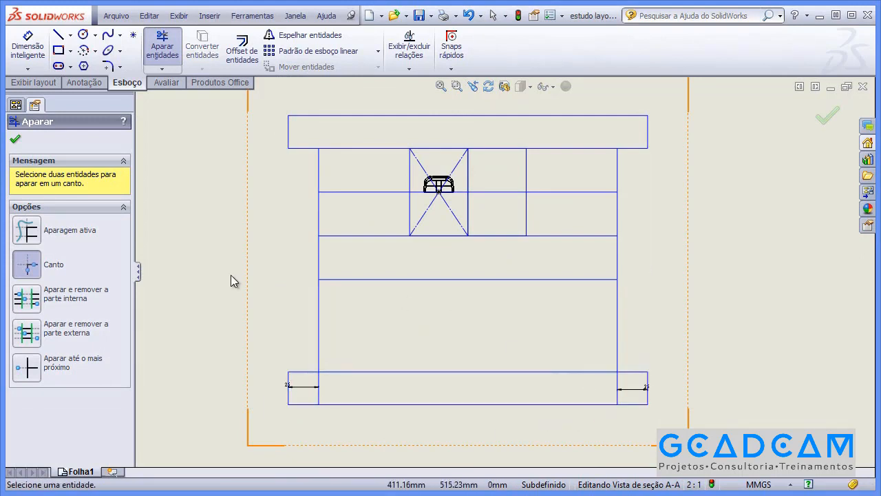
- Trim the inner vertical segments out of the widened bottom plate and delete its two 25 mm offset dimensions
{"action": "left_click", "coordinate": [26, 367]}
{"action": "left_click", "coordinate": [320, 381]}
{"action": "left_click", "coordinate": [616, 380]}
{"action": "key", "text": "Escape"}
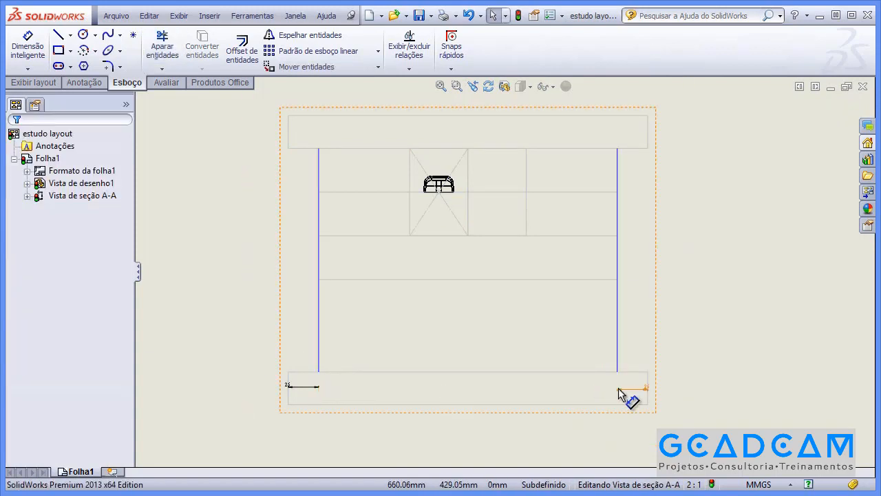
{"action": "left_click", "coordinate": [628, 390]}
{"action": "key", "text": "Delete"}
{"action": "left_click", "coordinate": [310, 390]}
{"action": "key", "text": "Delete"}
{"action": "left_click", "coordinate": [316, 331]}
{"action": "scroll", "coordinate": [491, 294], "scroll_direction": "up", "scroll_amount": 2}
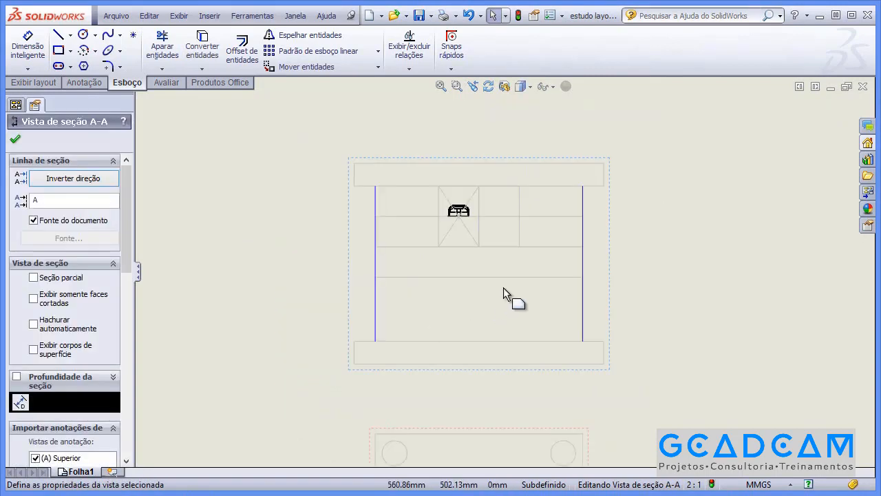
{"action": "left_click", "coordinate": [713, 280]}
{"action": "left_click", "coordinate": [591, 274]}
{"action": "scroll", "coordinate": [440, 291], "scroll_direction": "up", "scroll_amount": 1}
{"action": "scroll", "coordinate": [448, 290], "scroll_direction": "down", "scroll_amount": 2}
{"action": "middle_click_drag", "start_coordinate": [495, 303], "coordinate": [458, 306]}
{"action": "scroll", "coordinate": [457, 305], "scroll_direction": "down", "scroll_amount": 1}
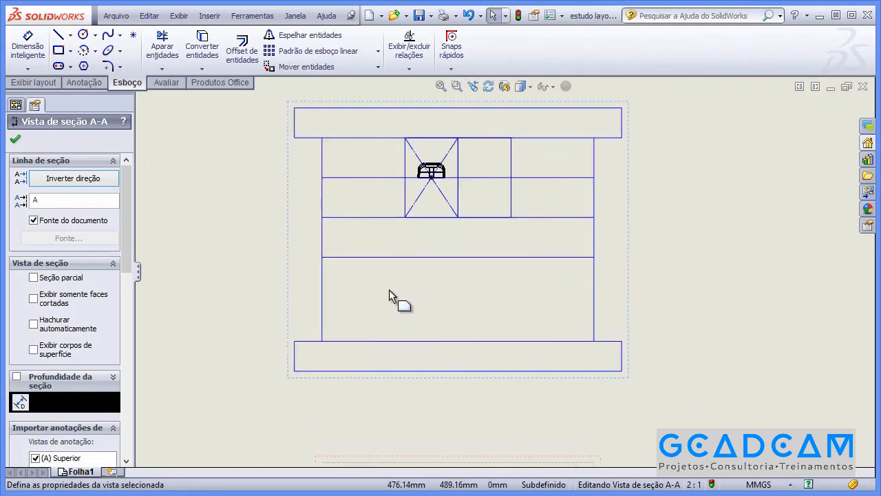
- Offset the plate stack's left and right vertical lines inward by equal distances to mark the spacer block widths
{"action": "left_click", "coordinate": [243, 61]}
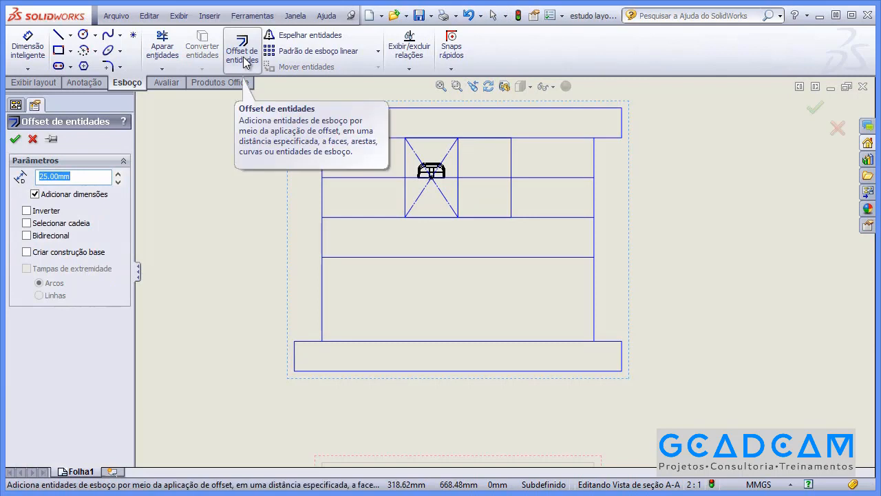
{"action": "left_click", "coordinate": [322, 286]}
{"action": "left_click", "coordinate": [361, 293]}
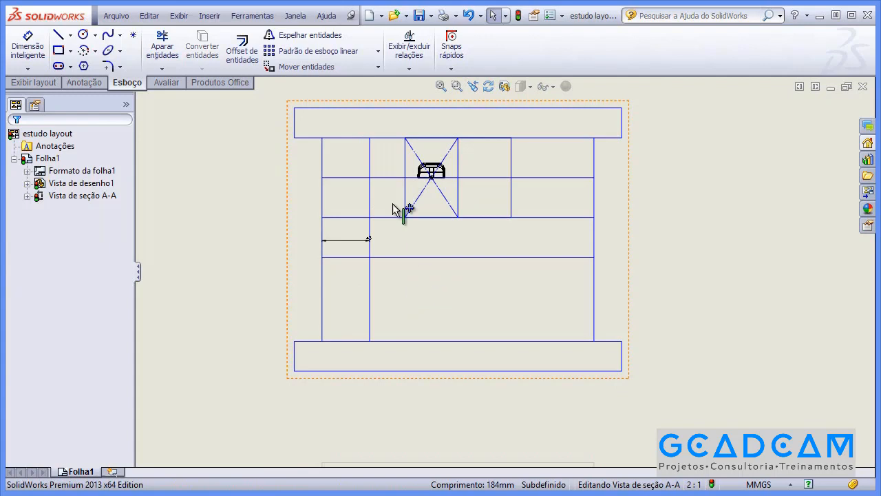
{"action": "left_click", "coordinate": [244, 52]}
{"action": "left_click", "coordinate": [596, 288]}
{"action": "left_click", "coordinate": [491, 284]}
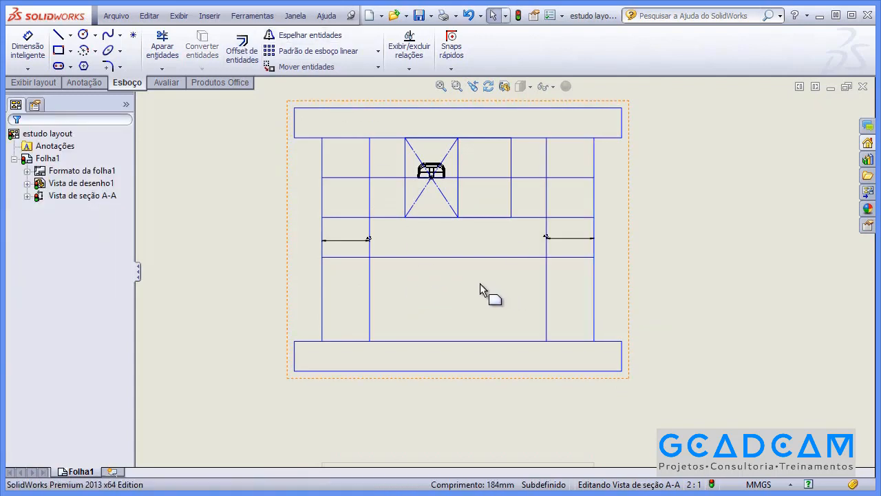
- Trim the inward offset lines out of the plate above the spacer blocks and delete their remaining segments in the cavity plates
{"action": "left_click", "coordinate": [163, 48]}
{"action": "left_click", "coordinate": [370, 225]}
{"action": "left_click", "coordinate": [548, 226]}
{"action": "key", "text": "Escape"}
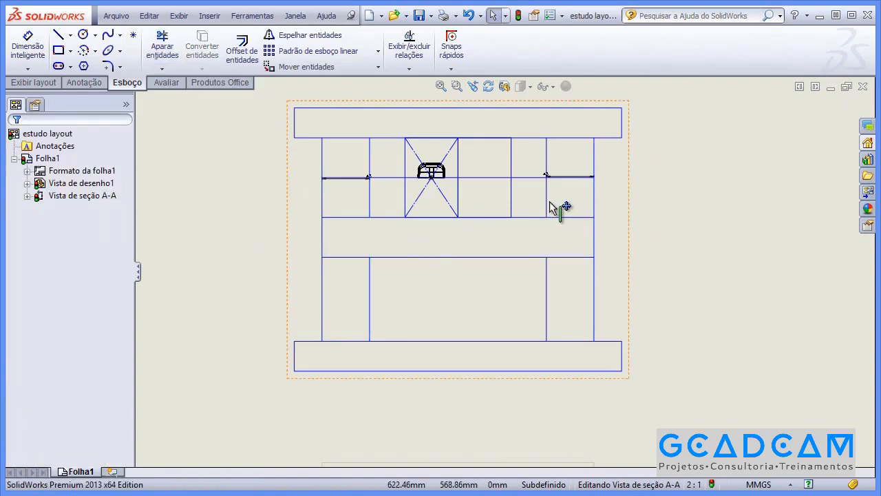
{"action": "left_click", "coordinate": [547, 204]}
{"action": "key", "text": "Delete"}
{"action": "left_click", "coordinate": [371, 199]}
{"action": "key", "text": "Delete"}
- Sketch a 238 mm vertical centerline through the middle of the stack, from the top plate's upper line to the bottom plate's lower line
{"action": "left_click", "coordinate": [71, 35]}
{"action": "left_click", "coordinate": [90, 63]}
{"action": "mouse_move", "coordinate": [456, 106]}
{"action": "left_mouse_down"}
{"action": "mouse_move", "coordinate": [457, 338]}
{"action": "mouse_move", "coordinate": [472, 379]}
{"action": "mouse_move", "coordinate": [457, 370]}
{"action": "left_mouse_up"}
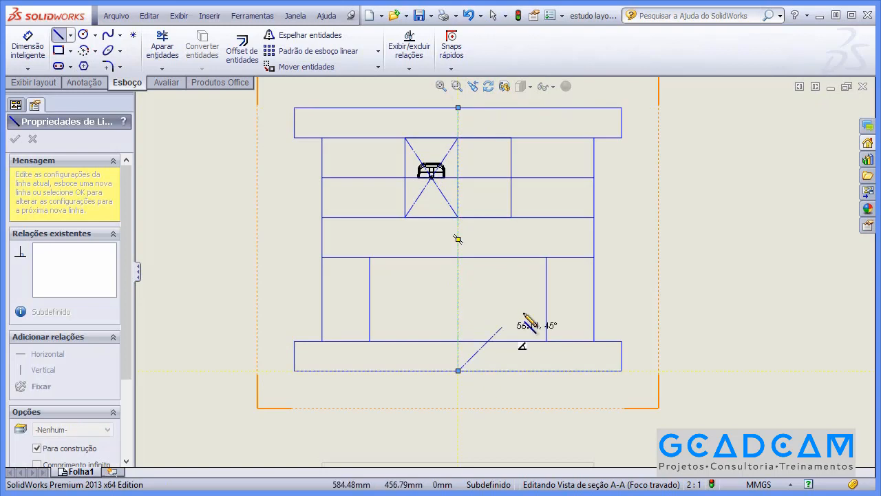
{"action": "key", "text": "Escape"}
- Offset the vertical centerline by 158/2 (79 mm) to the left and to the right
{"action": "scroll", "coordinate": [481, 306], "scroll_direction": "down", "scroll_amount": 2}
{"action": "middle_click_drag", "start_coordinate": [478, 301], "coordinate": [486, 281]}
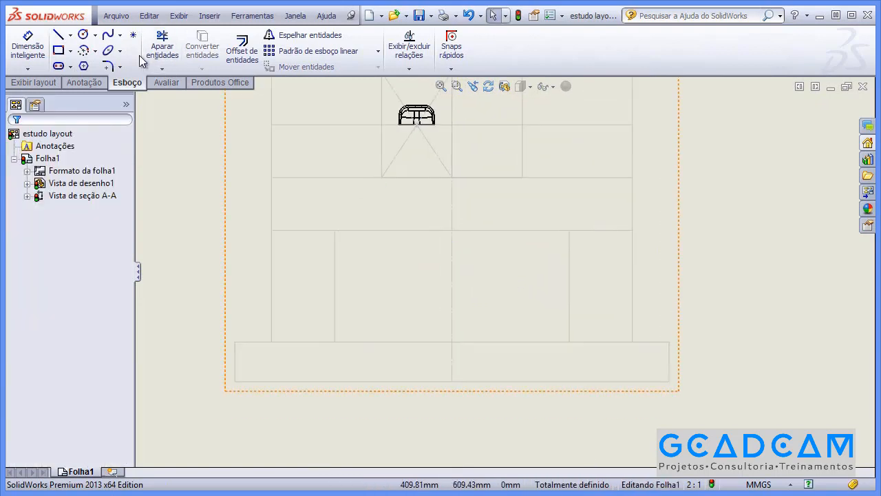
{"action": "left_click", "coordinate": [451, 256]}
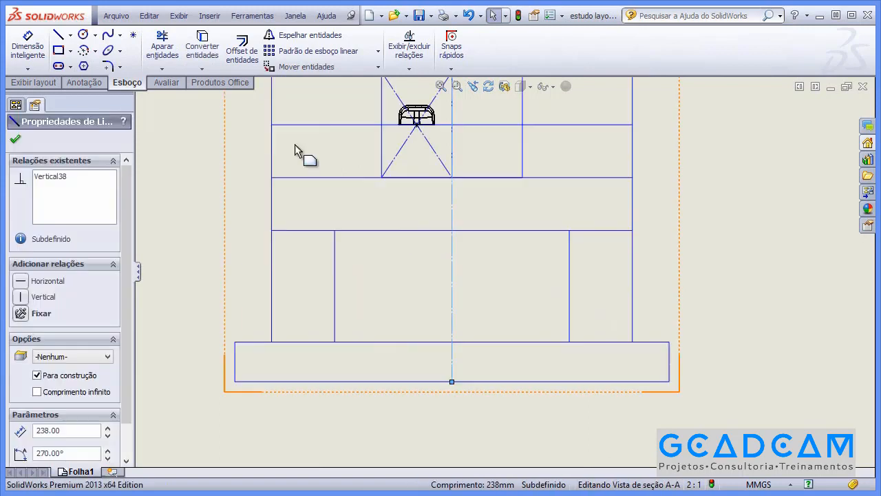
{"action": "left_click", "coordinate": [241, 54]}
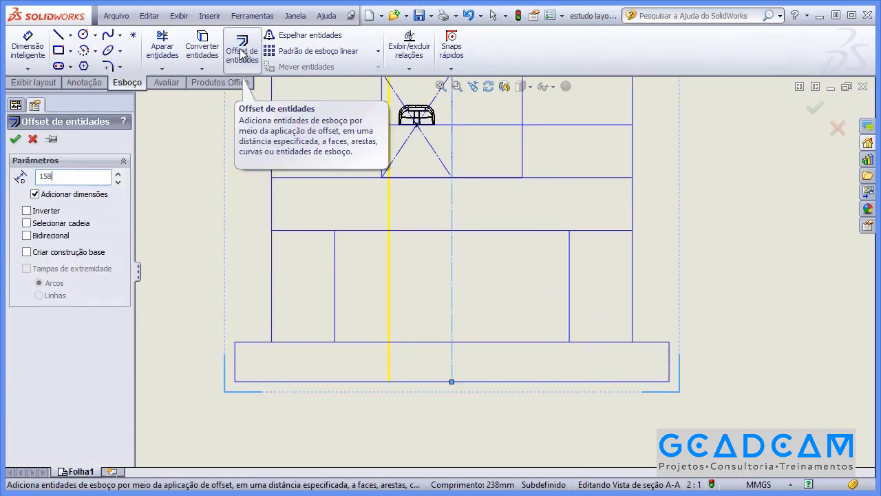
{"action": "type", "text": "158/2"}
{"action": "key", "text": "Return"}
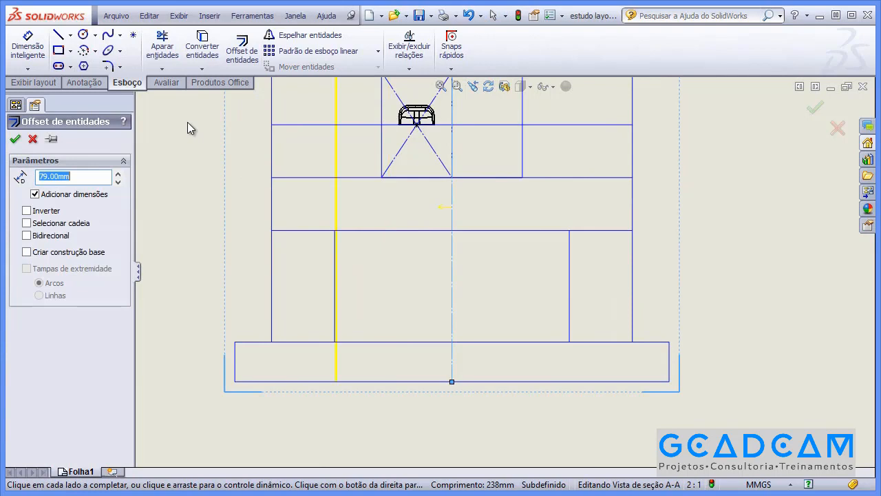
{"action": "left_click", "coordinate": [383, 290]}
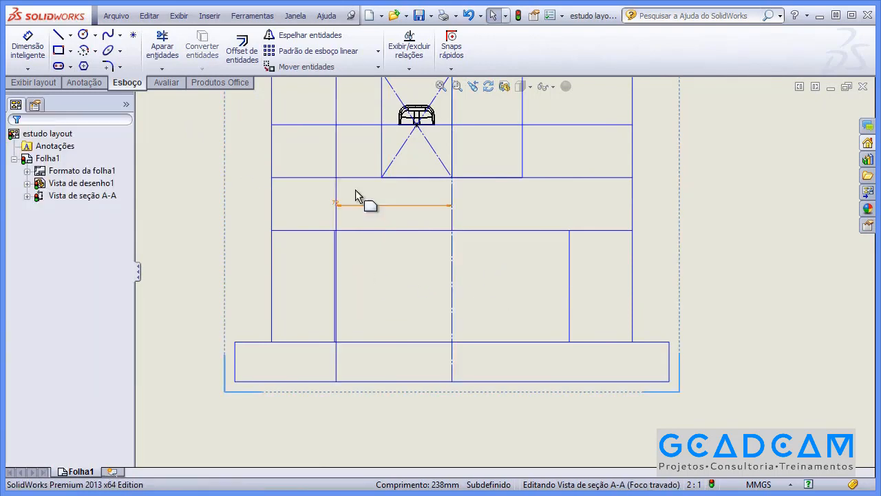
{"action": "left_click", "coordinate": [238, 55]}
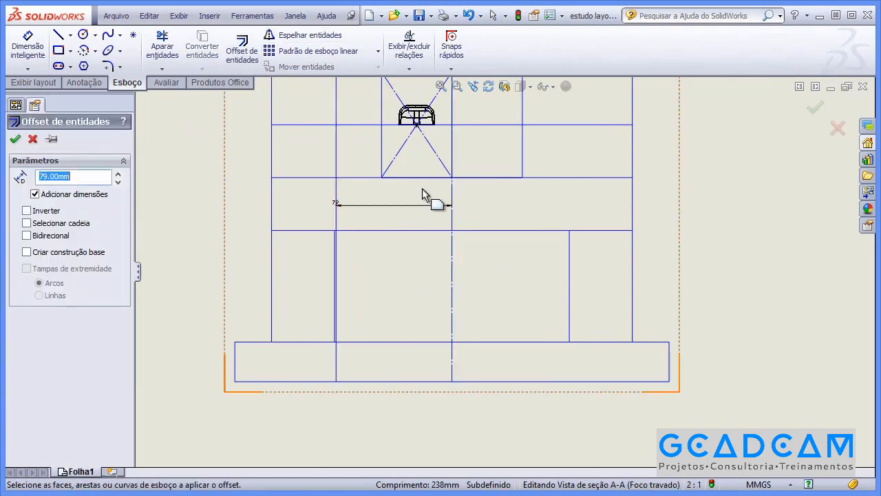
{"action": "left_click", "coordinate": [496, 283]}
{"action": "key", "text": "Escape"}
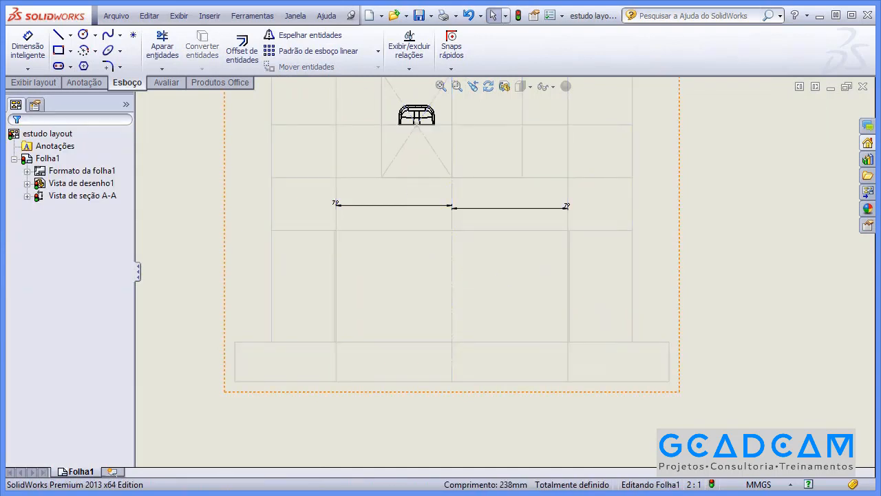
- Offset the bottom plate's upper line 4 mm upward
{"action": "left_click", "coordinate": [365, 341]}
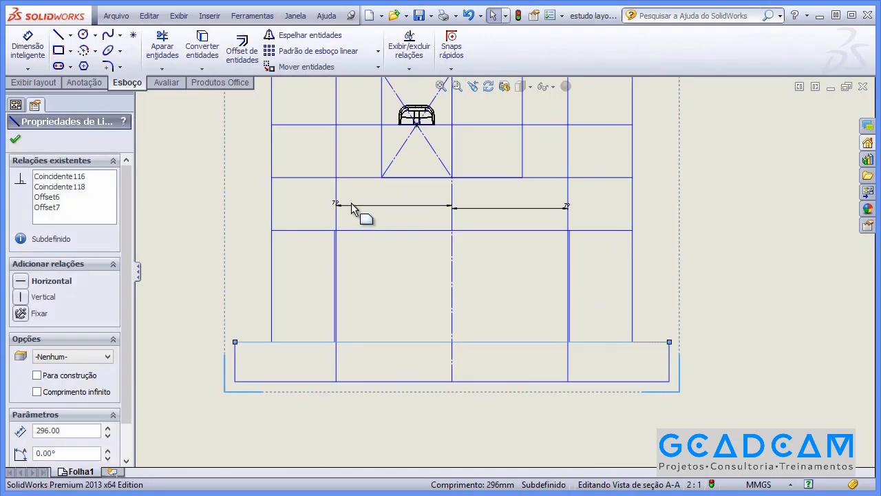
{"action": "left_click", "coordinate": [242, 55]}
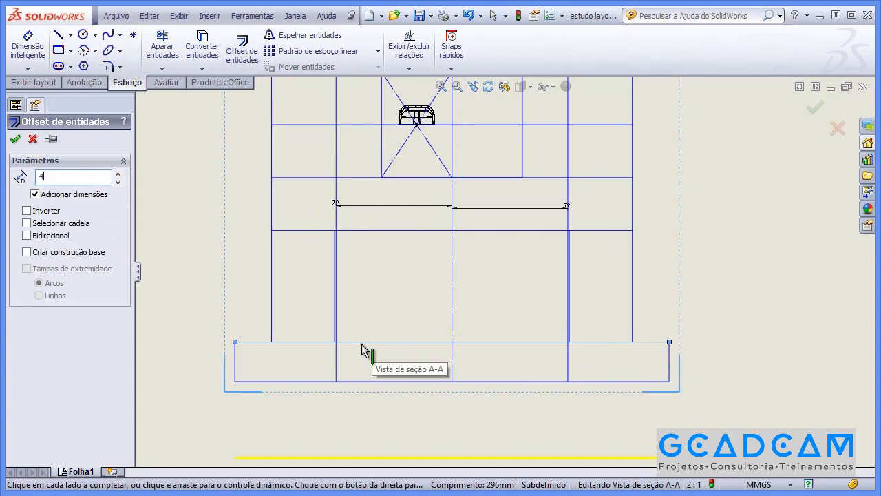
{"action": "key", "text": "Return"}
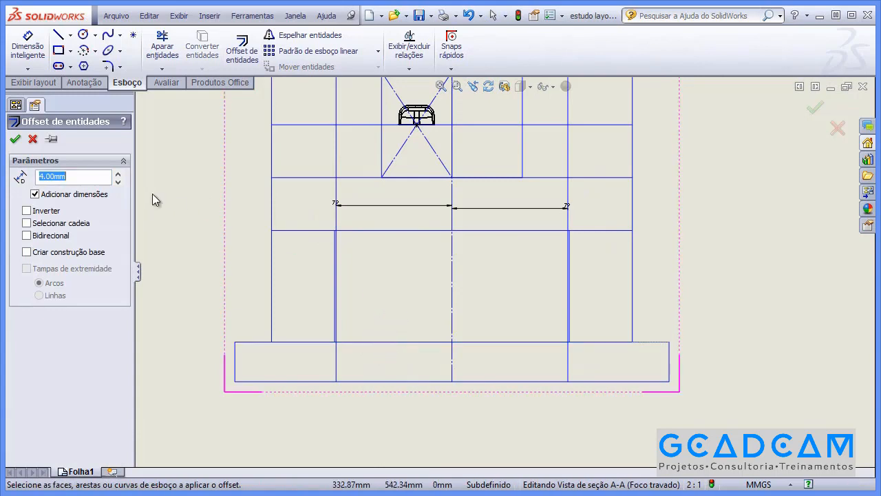
{"action": "type", "text": "4"}
{"action": "left_click", "coordinate": [358, 342]}
{"action": "left_click", "coordinate": [406, 287]}
{"action": "scroll", "coordinate": [408, 298], "scroll_direction": "down", "scroll_amount": 3}
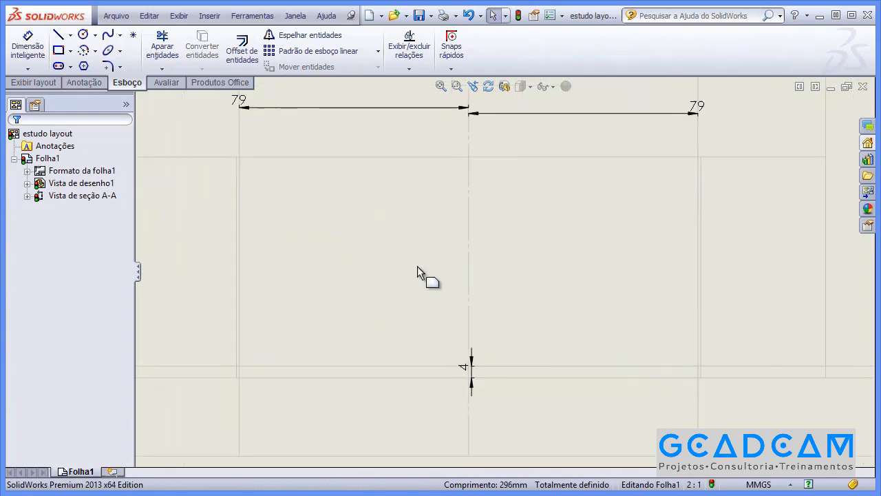
- Offset the line 4 mm above the bottom plate 17 mm upward, and offset that new line another 12 mm upward
{"action": "left_click", "coordinate": [319, 366]}
{"action": "left_click", "coordinate": [249, 53]}
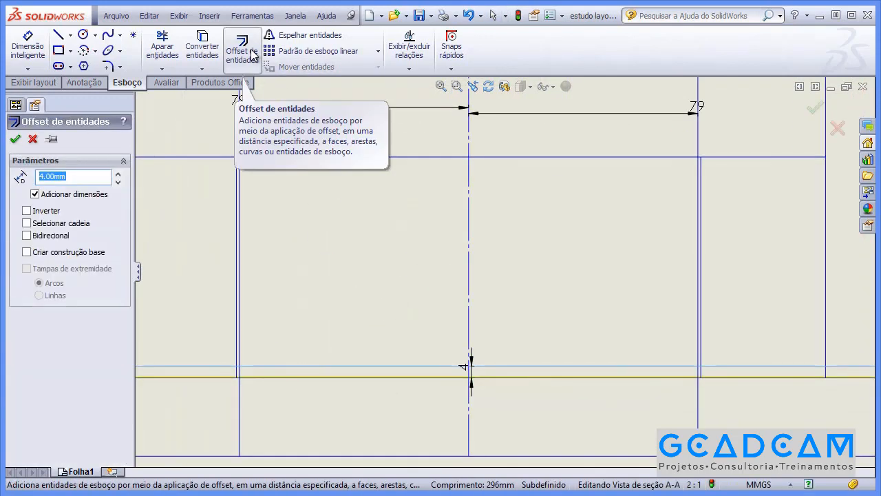
{"action": "type", "text": "17"}
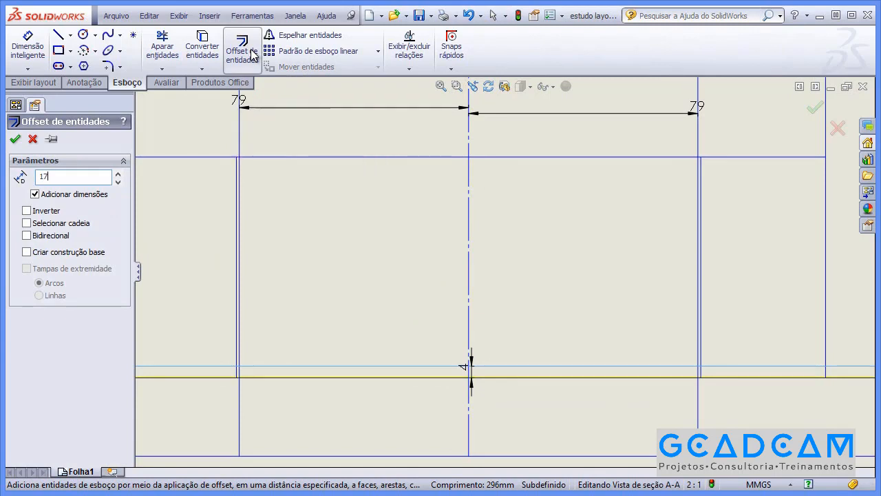
{"action": "left_click", "coordinate": [320, 321]}
{"action": "scroll", "coordinate": [334, 270], "scroll_direction": "up", "scroll_amount": 2}
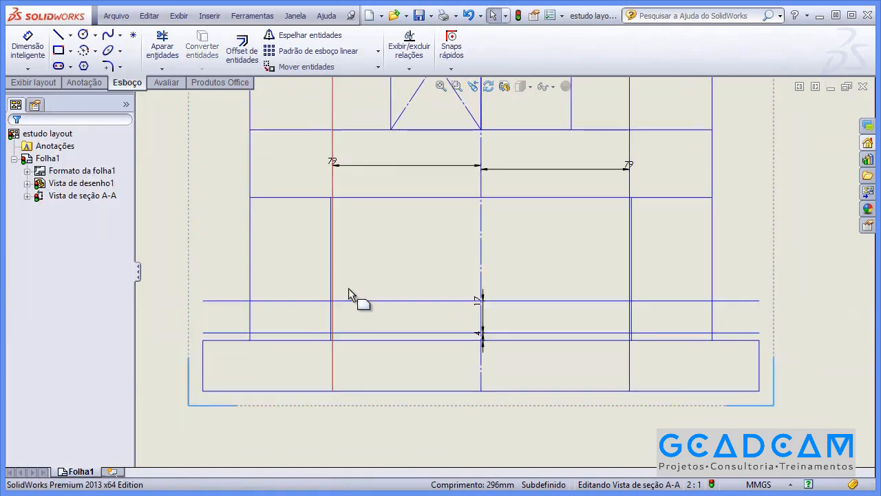
{"action": "left_click", "coordinate": [243, 53]}
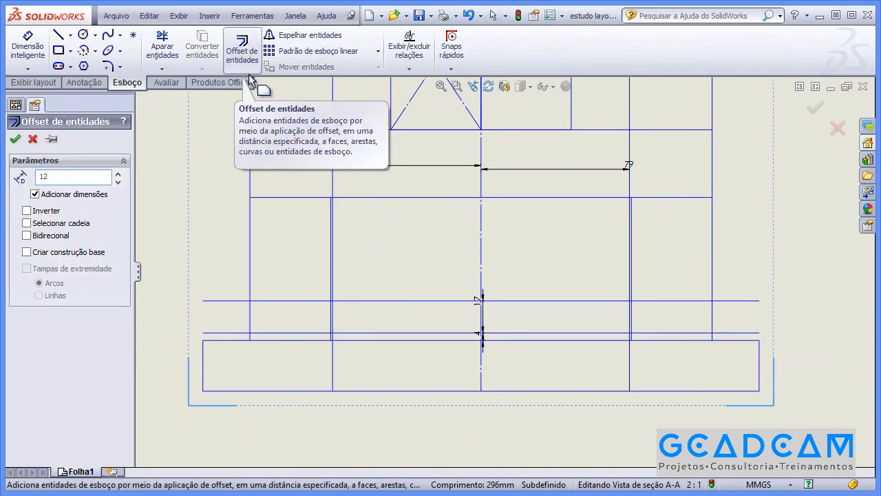
{"action": "left_click", "coordinate": [426, 301]}
{"action": "left_click", "coordinate": [419, 249]}
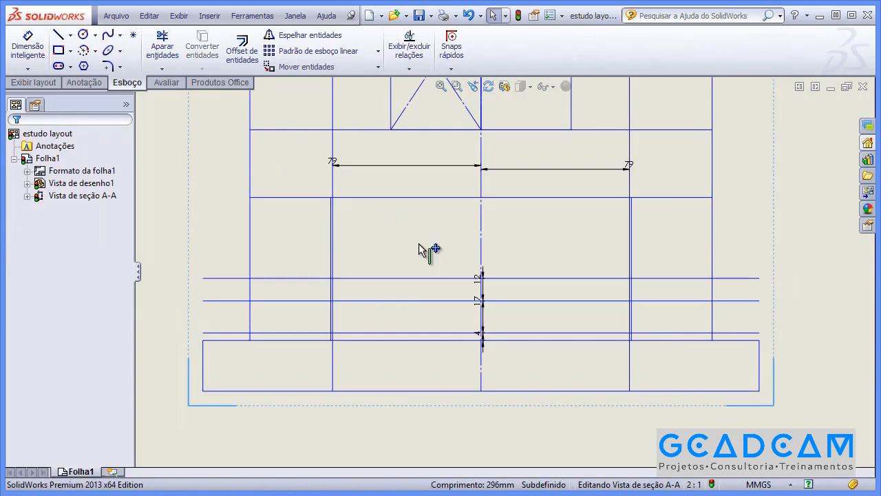
- Corner-trim the highest and lowest of the three offset horizontal lines with the left 79 mm offset vertical line
{"action": "left_click", "coordinate": [158, 53]}
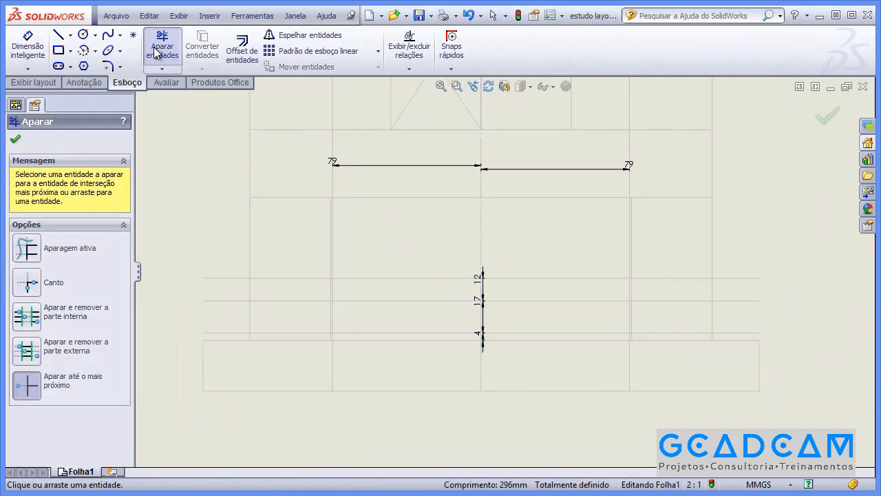
{"action": "left_click", "coordinate": [28, 283]}
{"action": "scroll", "coordinate": [395, 305], "scroll_direction": "up", "scroll_amount": 3}
{"action": "left_click", "coordinate": [182, 298]}
{"action": "left_click", "coordinate": [196, 285]}
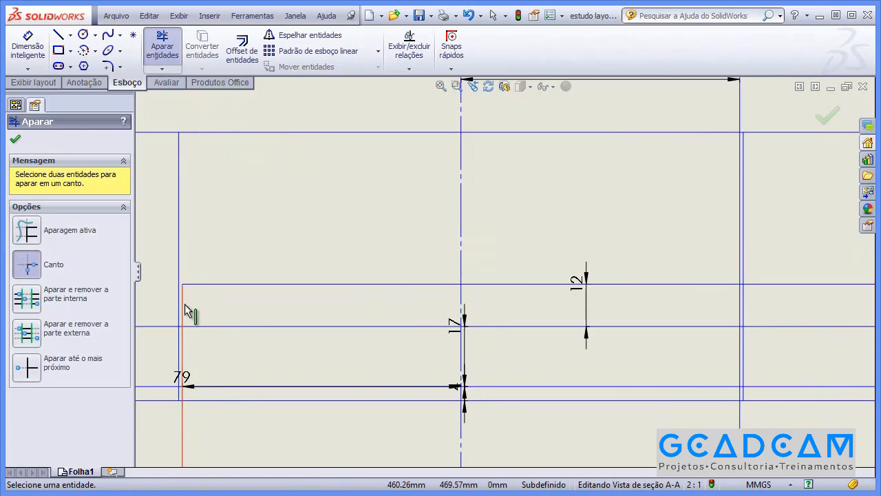
{"action": "left_click", "coordinate": [218, 388]}
- Corner-trim the lowest and highest offset horizontal lines with the vertical lines closing the ejector plate outline on the right
{"action": "middle_click_drag", "start_coordinate": [585, 362], "coordinate": [433, 367], "text": "ctrl"}
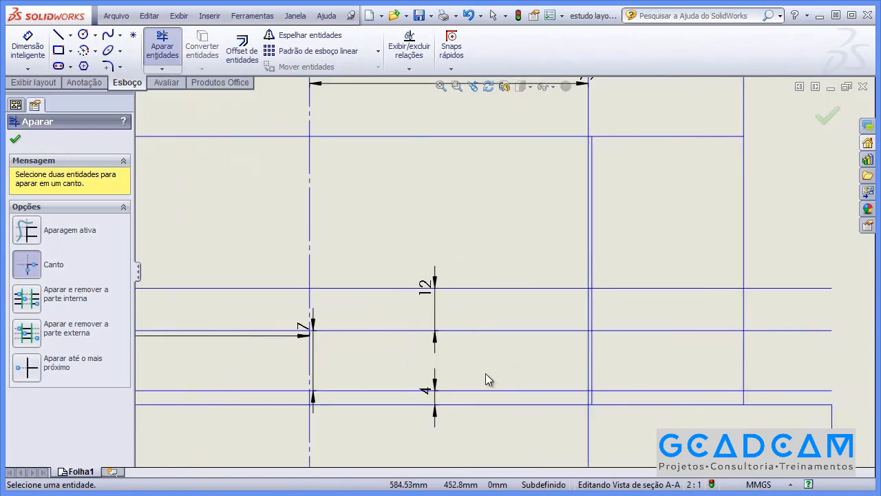
{"action": "left_click", "coordinate": [583, 389]}
{"action": "left_click", "coordinate": [591, 321]}
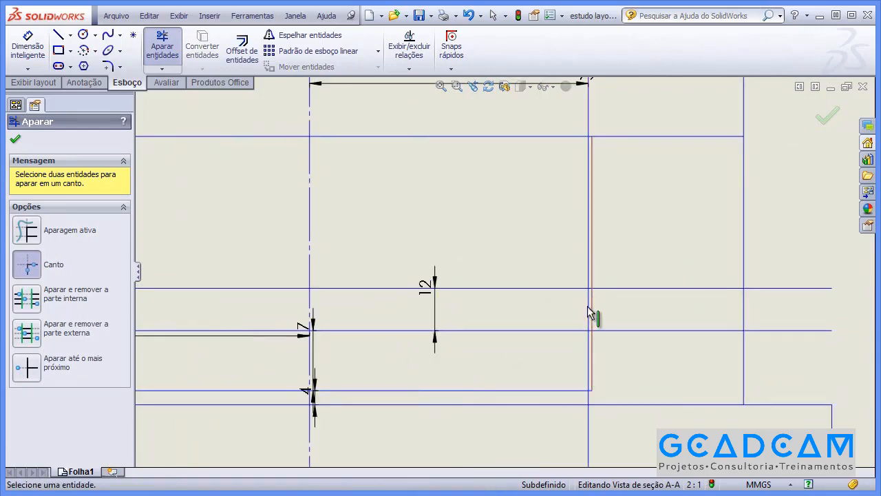
{"action": "left_click", "coordinate": [587, 302]}
{"action": "left_click", "coordinate": [534, 288]}
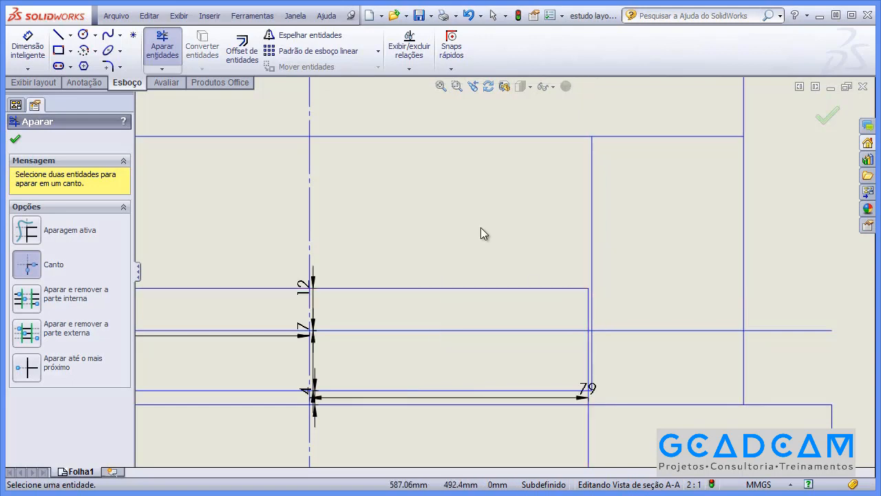
{"action": "key", "text": "Escape"}
- Trim the middle ejector plate line to the closest intersection on the left and delete its overhang beyond the outline
{"action": "left_click", "coordinate": [159, 49]}
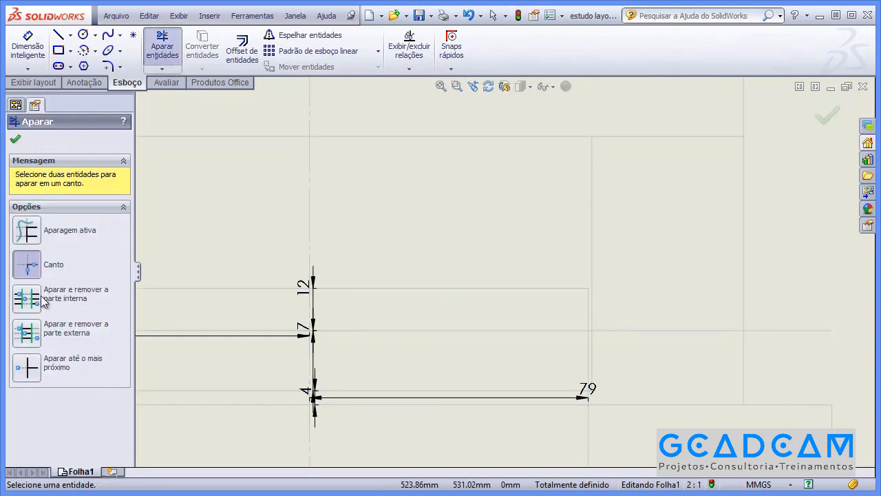
{"action": "left_click", "coordinate": [28, 368]}
{"action": "scroll", "coordinate": [576, 350], "scroll_direction": "down", "scroll_amount": 6}
{"action": "scroll", "coordinate": [649, 305], "scroll_direction": "up", "scroll_amount": 6}
{"action": "mouse_move", "coordinate": [234, 303]}
{"action": "middle_mouse_down"}
{"action": "mouse_move", "coordinate": [744, 315]}
{"action": "mouse_move", "coordinate": [792, 308]}
{"action": "middle_mouse_up"}
{"action": "scroll", "coordinate": [498, 243], "scroll_direction": "down", "scroll_amount": 6}
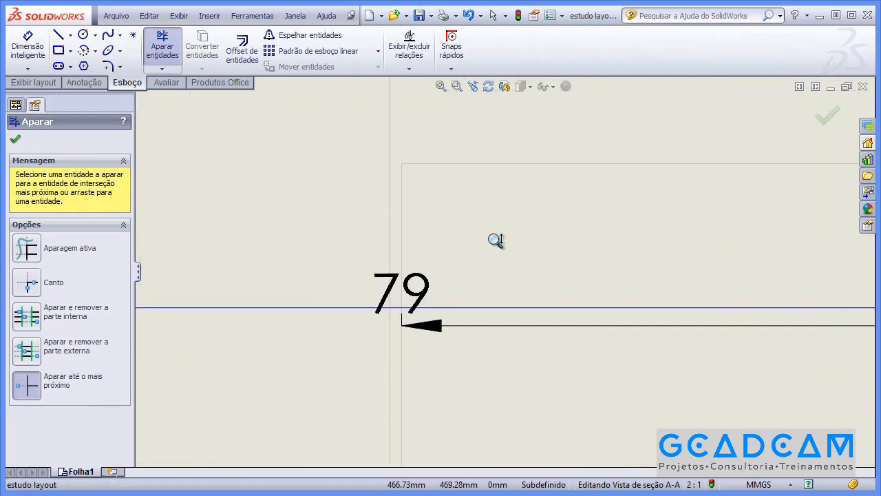
{"action": "left_click", "coordinate": [393, 309]}
{"action": "scroll", "coordinate": [422, 339], "scroll_direction": "up", "scroll_amount": 6}
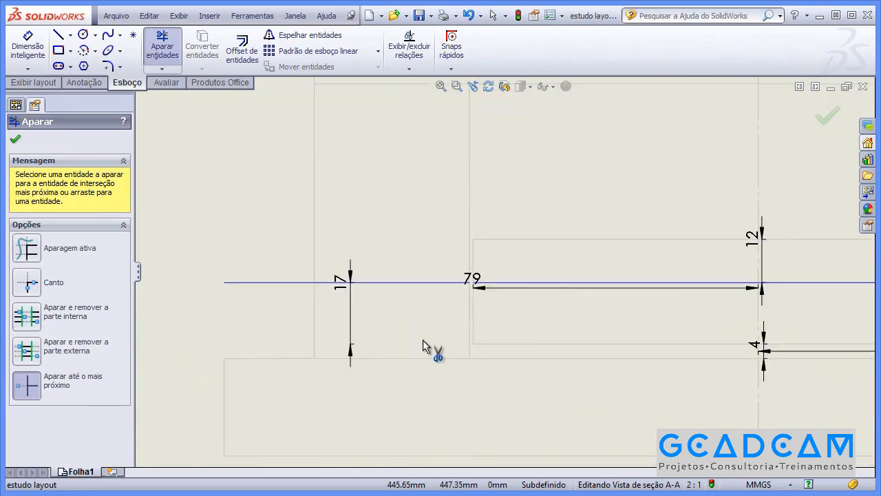
{"action": "key", "text": "Escape"}
{"action": "left_click", "coordinate": [426, 283]}
{"action": "key", "text": "Delete"}
- Delete the right overhang of the middle ejector plate line beyond the outline
{"action": "scroll", "coordinate": [556, 231], "scroll_direction": "up", "scroll_amount": 3}
{"action": "middle_click_drag", "start_coordinate": [630, 241], "coordinate": [425, 261]}
{"action": "left_click", "coordinate": [630, 280]}
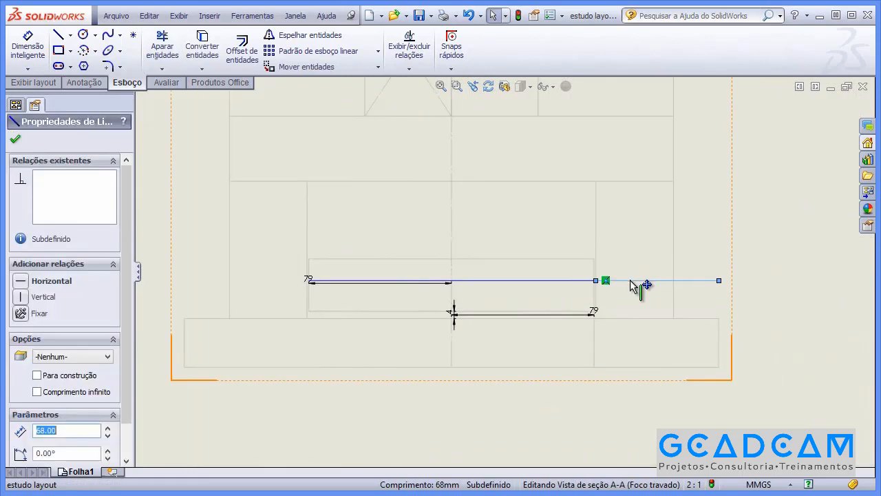
{"action": "key", "text": "Delete"}
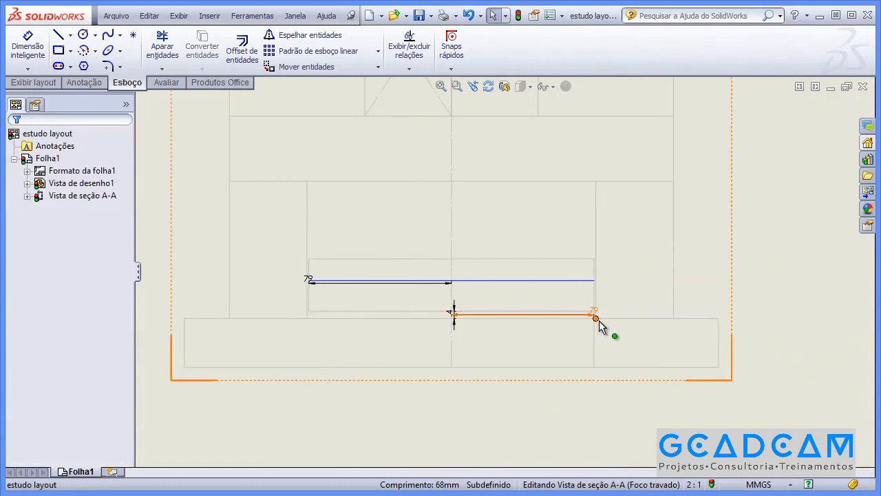
- Delete the two 79 mm dimensions and the 4 mm dimension around the ejector plates
{"action": "scroll", "coordinate": [609, 303], "scroll_direction": "down", "scroll_amount": 2}
{"action": "left_click", "coordinate": [640, 333]}
{"action": "key", "text": "Delete"}
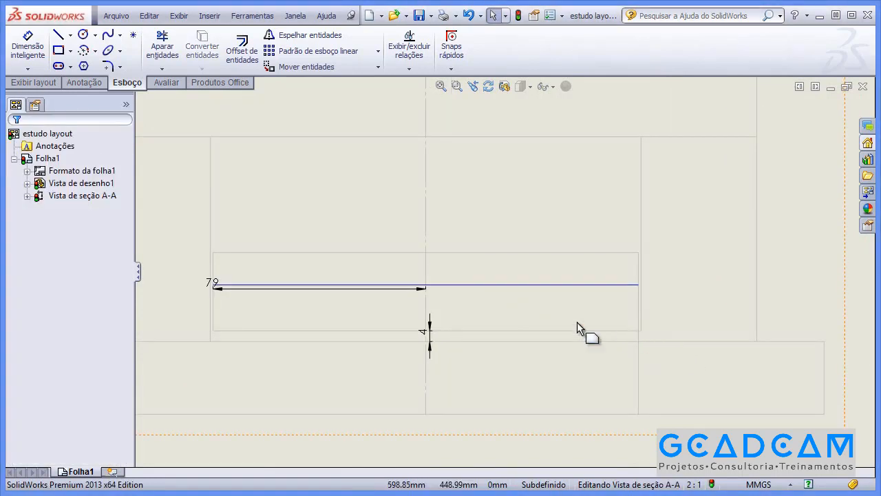
{"action": "left_click", "coordinate": [396, 289]}
{"action": "key", "text": "Delete"}
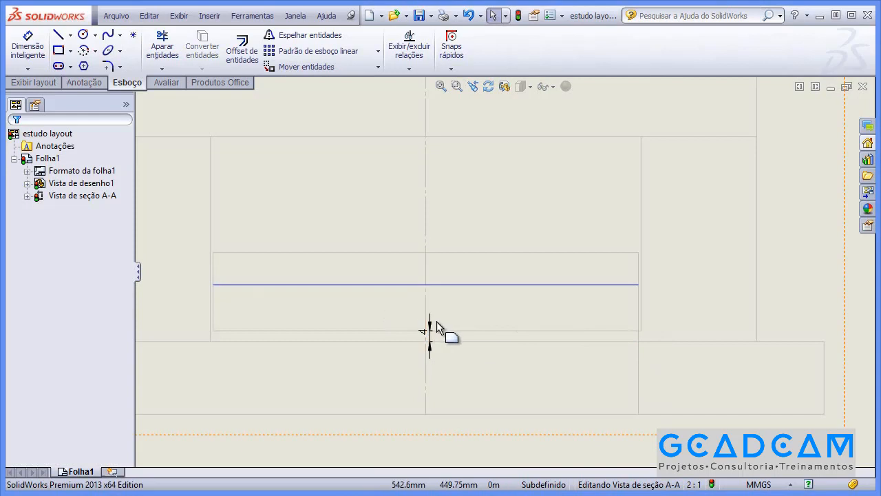
{"action": "scroll", "coordinate": [591, 276], "scroll_direction": "up", "scroll_amount": 3}
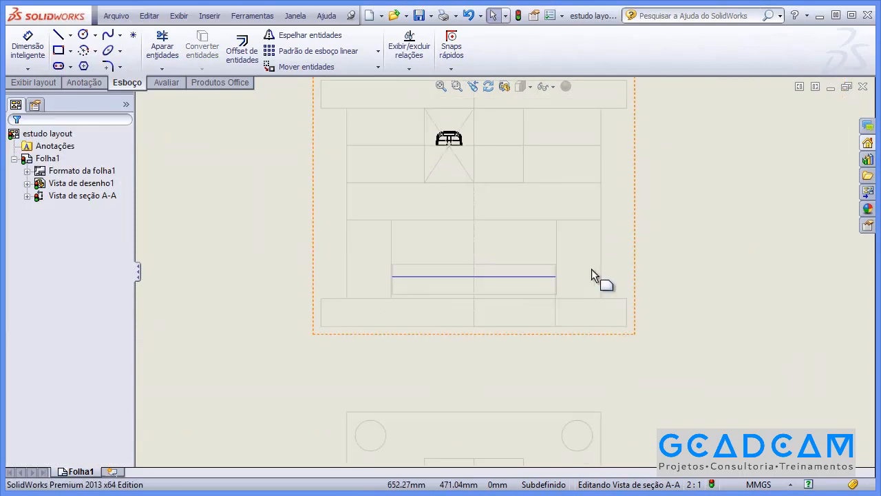
- Examine the mold layout on the full sheet, comparing the section view's plate stack with the plan view
{"action": "left_click", "coordinate": [674, 300]}
{"action": "left_click", "coordinate": [612, 239]}
{"action": "scroll", "coordinate": [592, 248], "scroll_direction": "up", "scroll_amount": 2}
{"action": "mouse_move", "coordinate": [592, 248]}
{"action": "middle_mouse_down"}
{"action": "mouse_move", "coordinate": [544, 266]}
{"action": "mouse_move", "coordinate": [541, 258]}
{"action": "middle_mouse_up"}
{"action": "mouse_move", "coordinate": [689, 344]}
{"action": "middle_mouse_down", "text": "shift"}
{"action": "mouse_move", "coordinate": [687, 317]}
{"action": "mouse_move", "coordinate": [656, 305]}
{"action": "middle_mouse_up", "text": "shift"}
{"action": "mouse_move", "coordinate": [657, 305]}
{"action": "middle_mouse_down"}
{"action": "mouse_move", "coordinate": [658, 333]}
{"action": "mouse_move", "coordinate": [705, 368]}
{"action": "middle_mouse_up"}
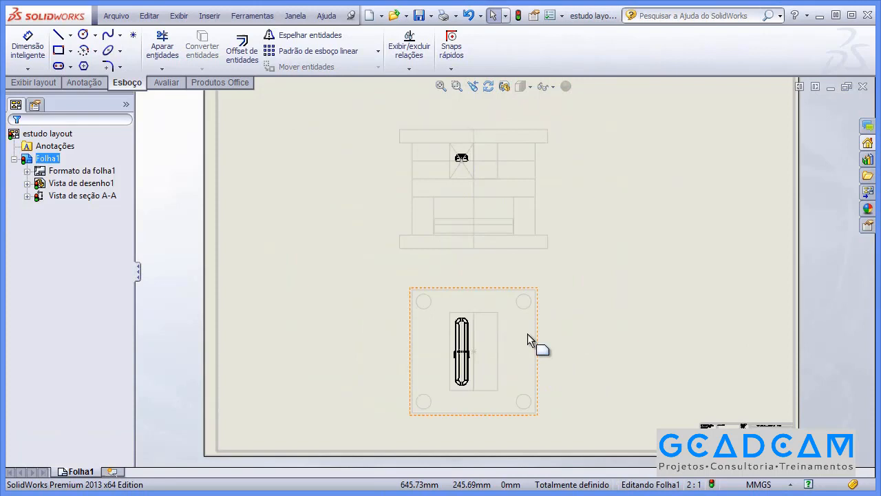
{"action": "left_click", "coordinate": [529, 335]}
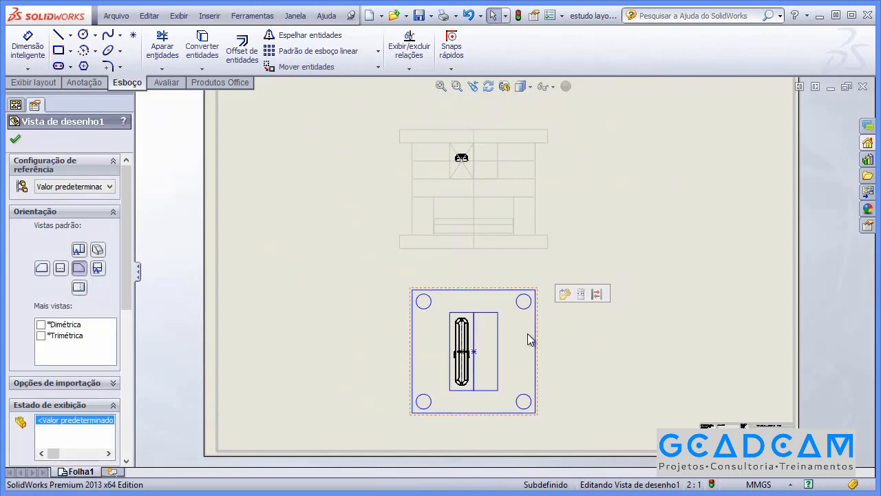
{"action": "left_click", "coordinate": [543, 210]}
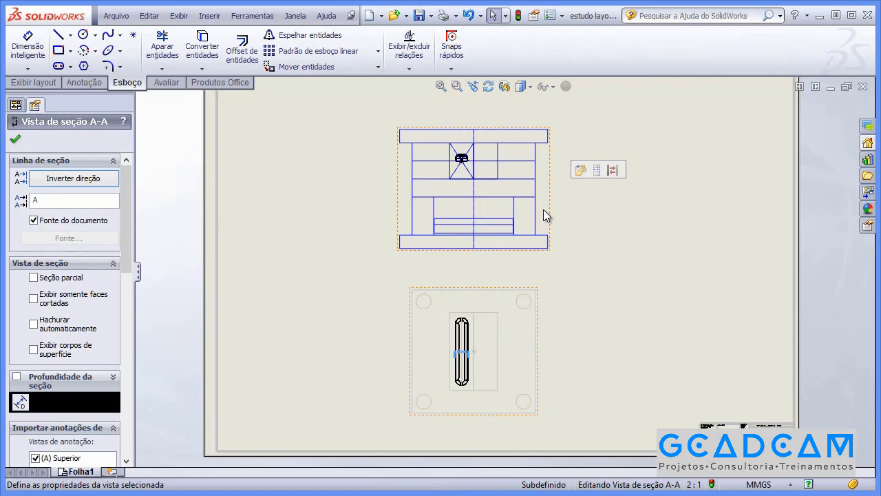
{"action": "left_click", "coordinate": [588, 234]}
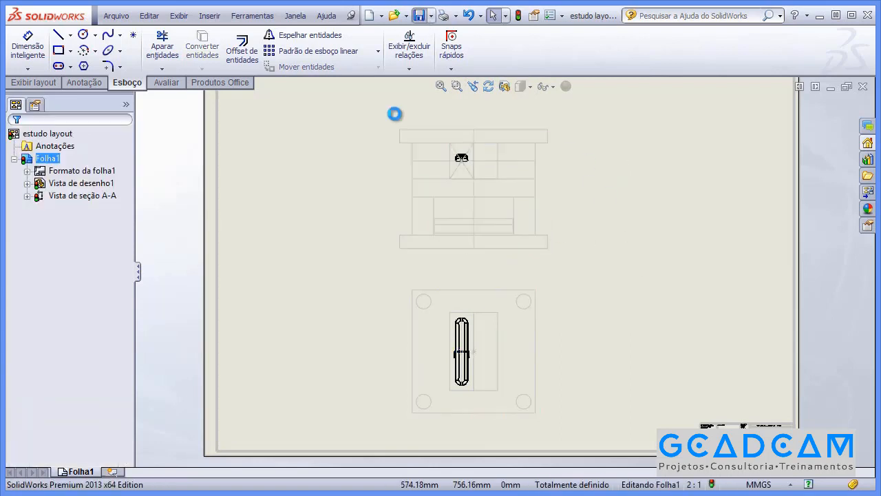